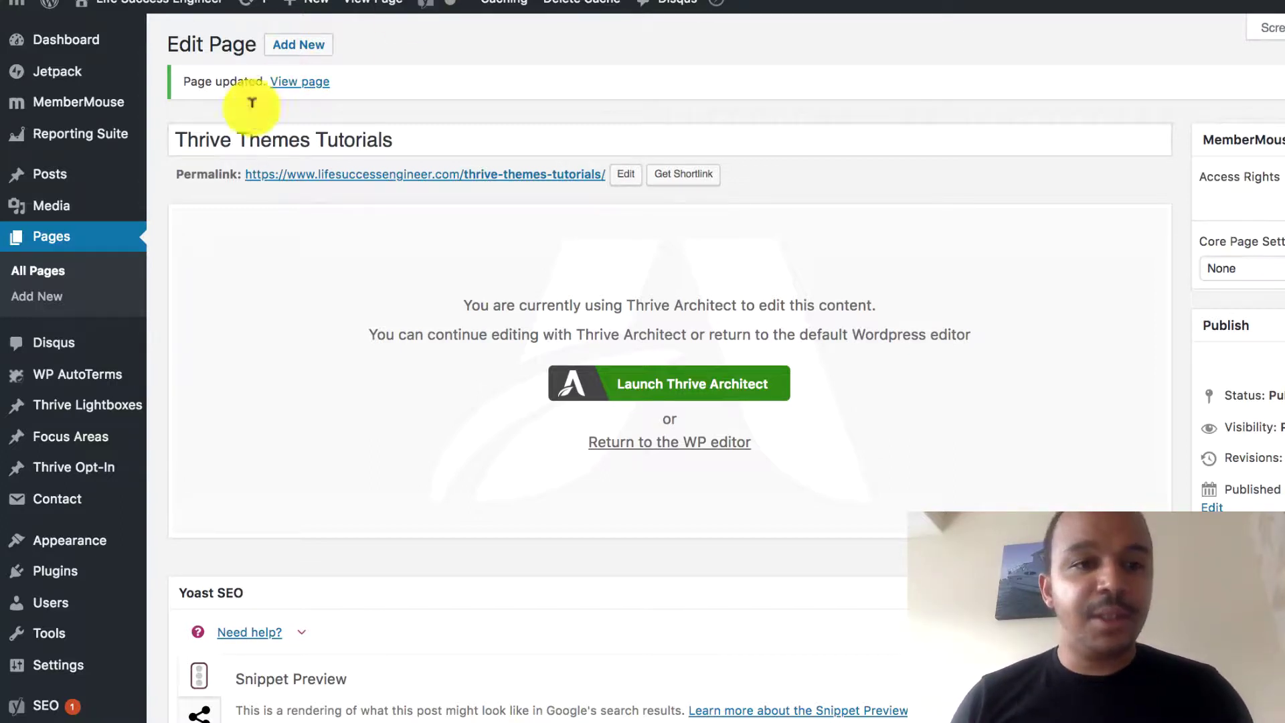
# Open the list of all blog posts.
pyautogui.moveTo(41, 175)
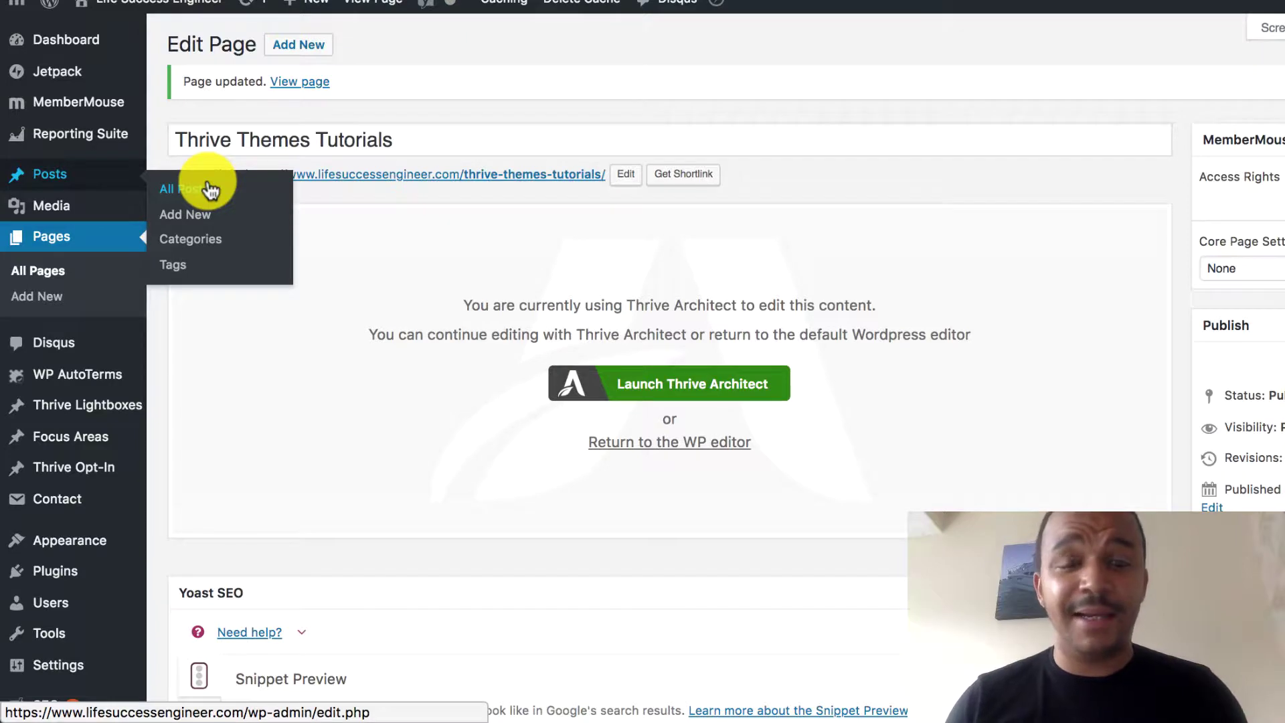
pyautogui.click(213, 193)
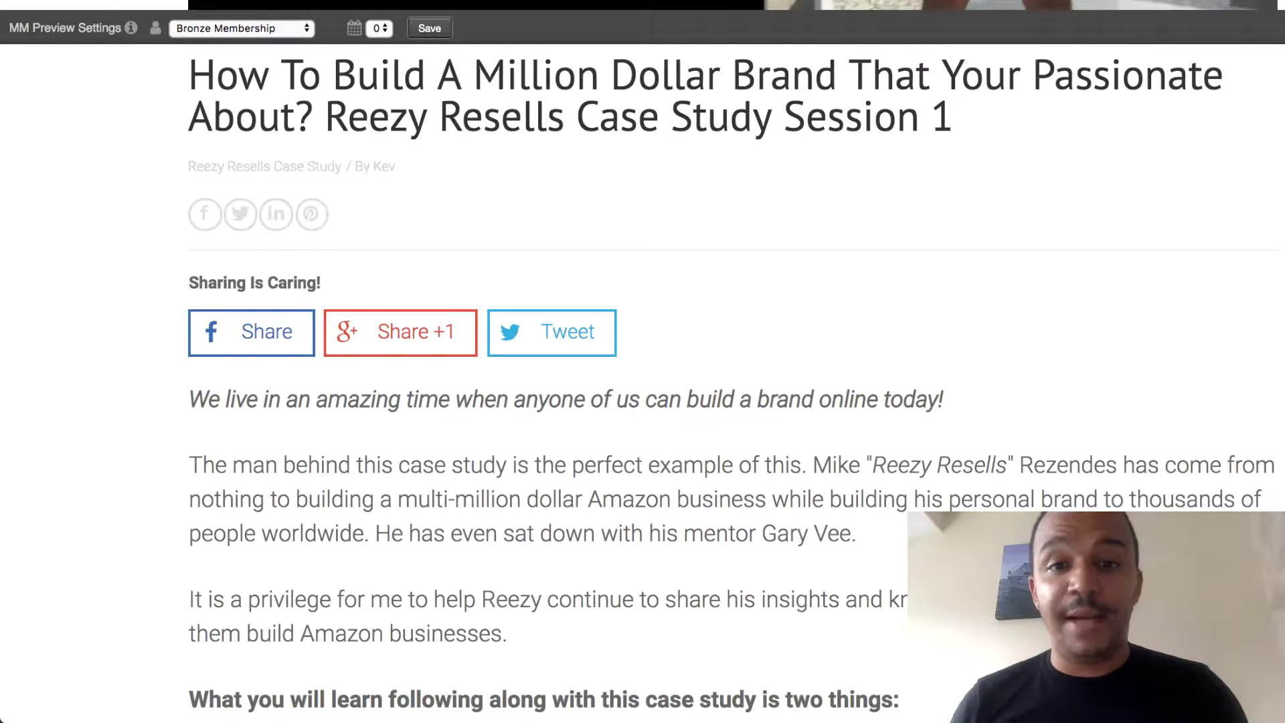
# Examine the site header, featured image and title of the published Reezy Resells Case Study Session 1 post.
pyautogui.scroll(2, 1034, 276)
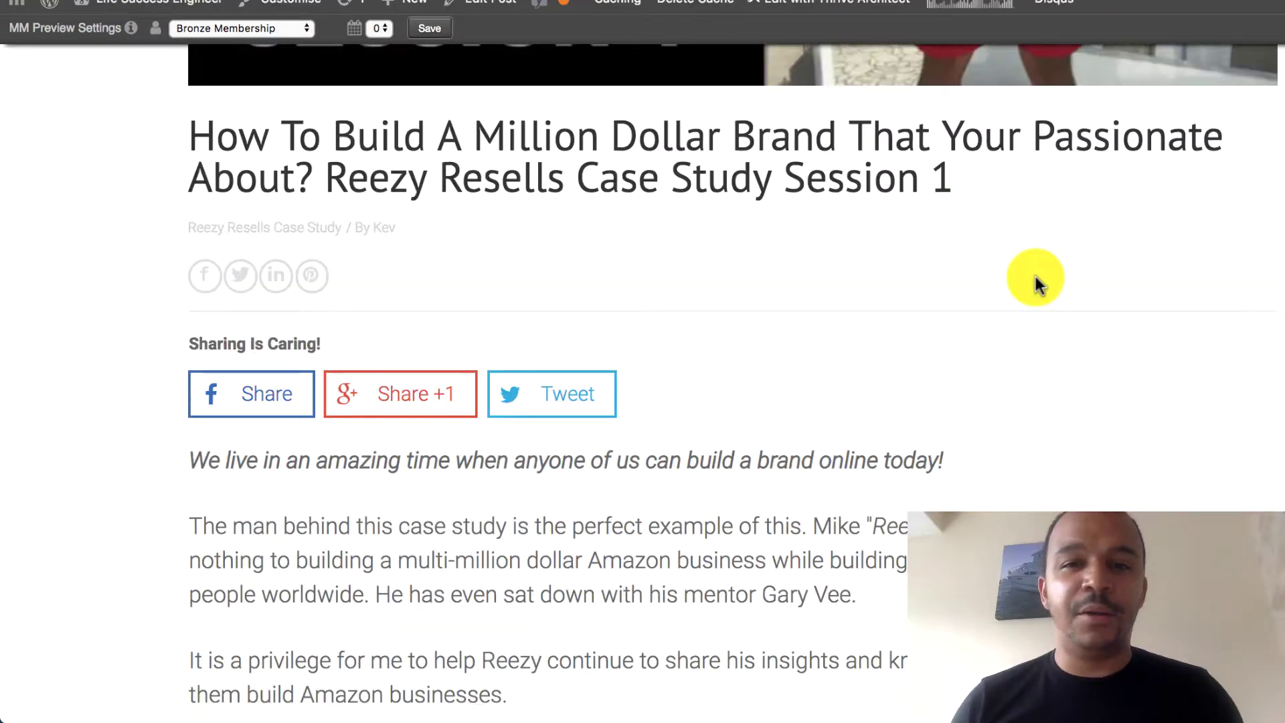
pyautogui.scroll(8, 1035, 276)
pyautogui.scroll(3, 1034, 275)
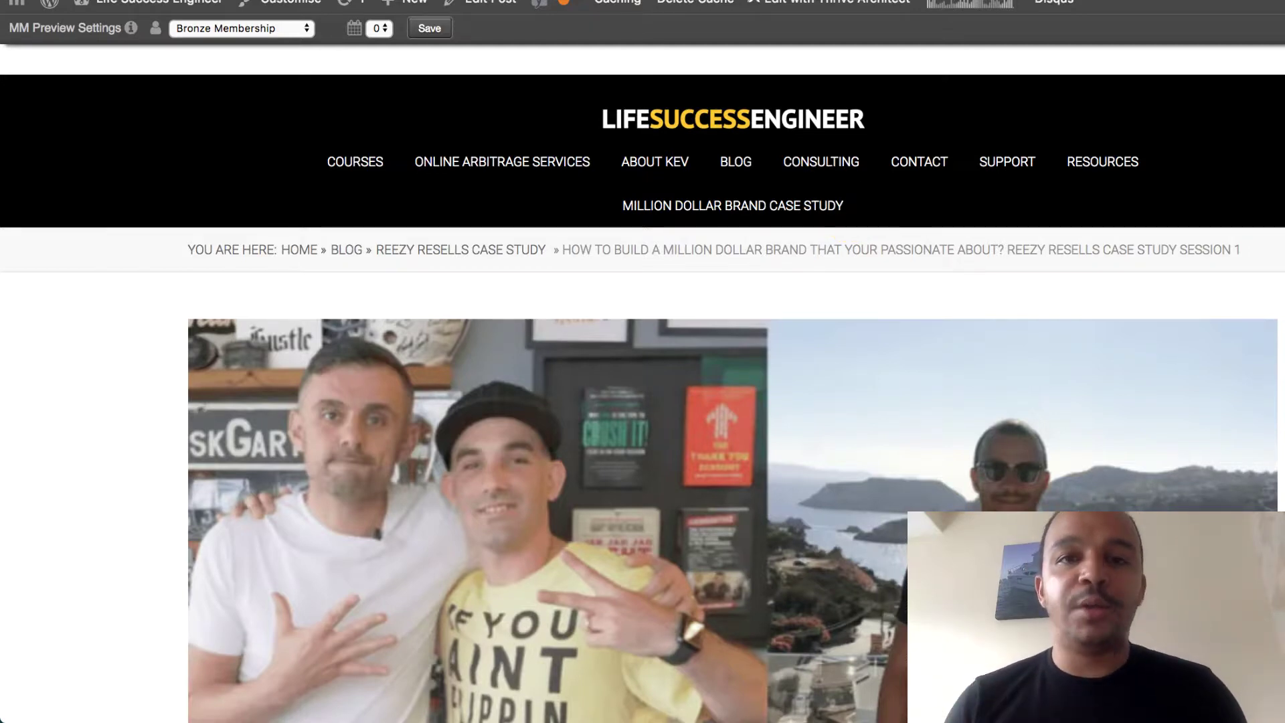
pyautogui.scroll(-3, 558, 167)
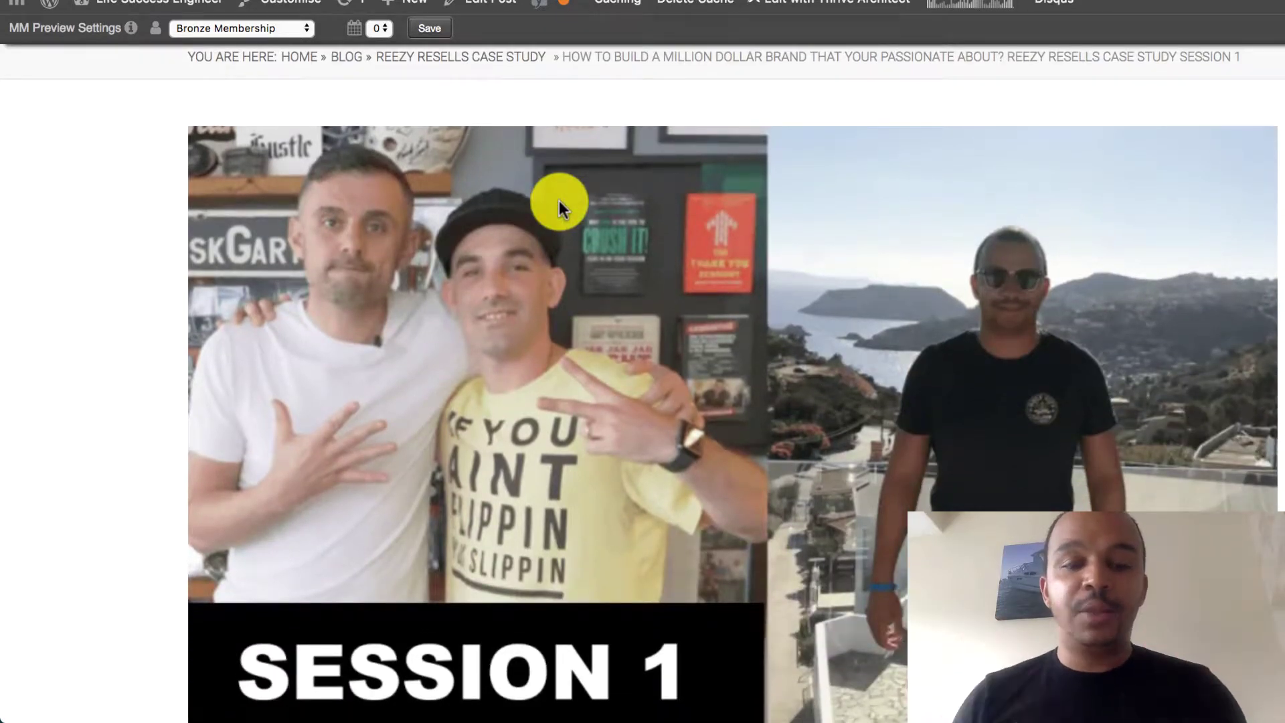
pyautogui.press('super+Left')
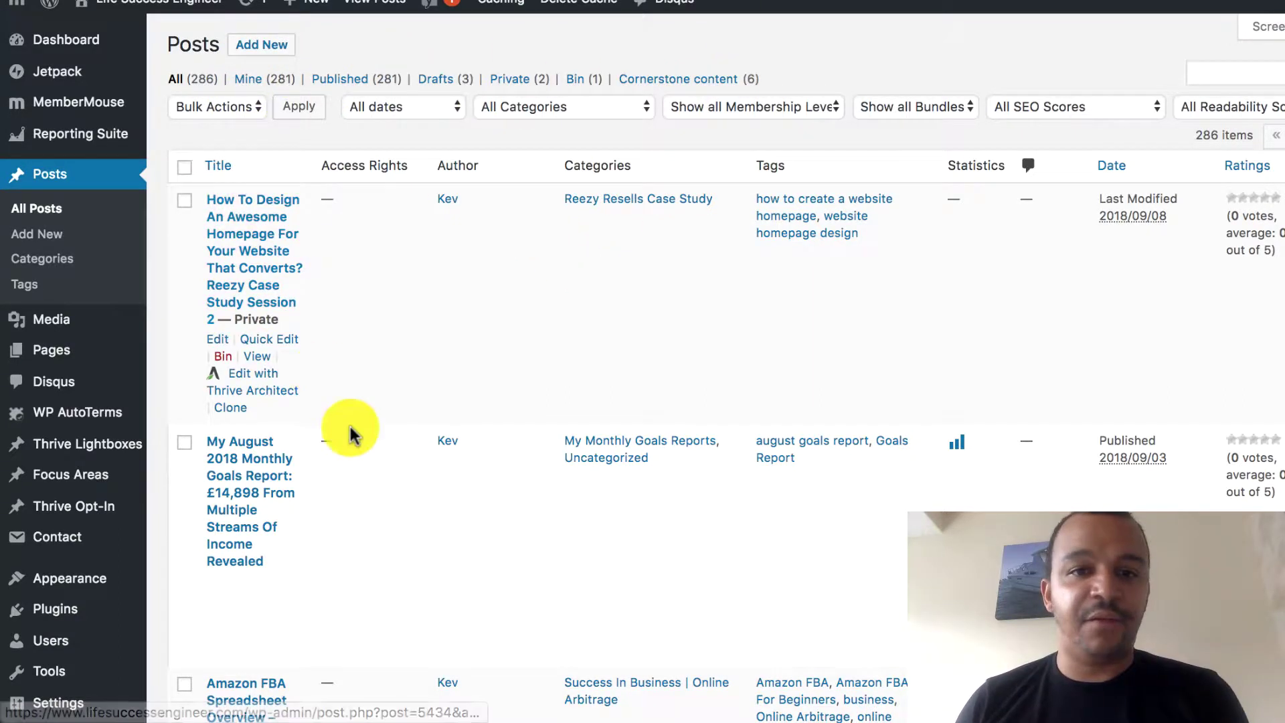
# Create a new post titled "Thrive Themes Tutorial: Review & Overview".
pyautogui.click(272, 52)
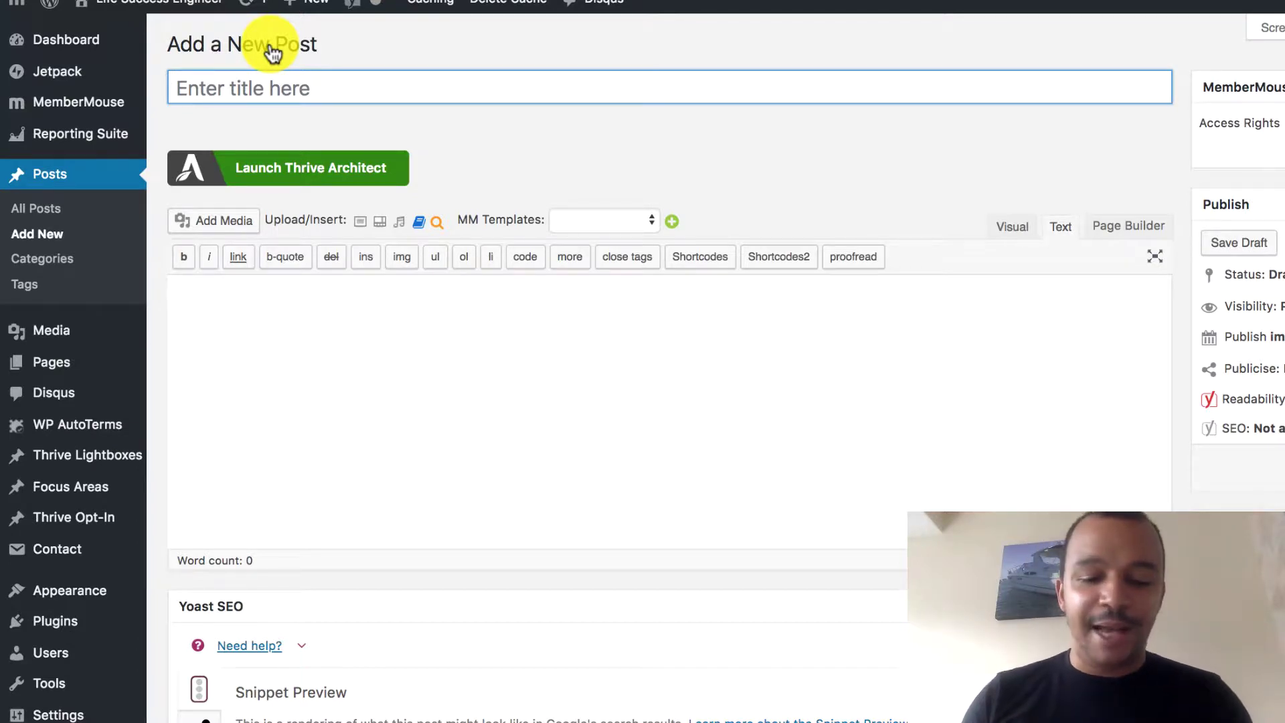
pyautogui.write('T')
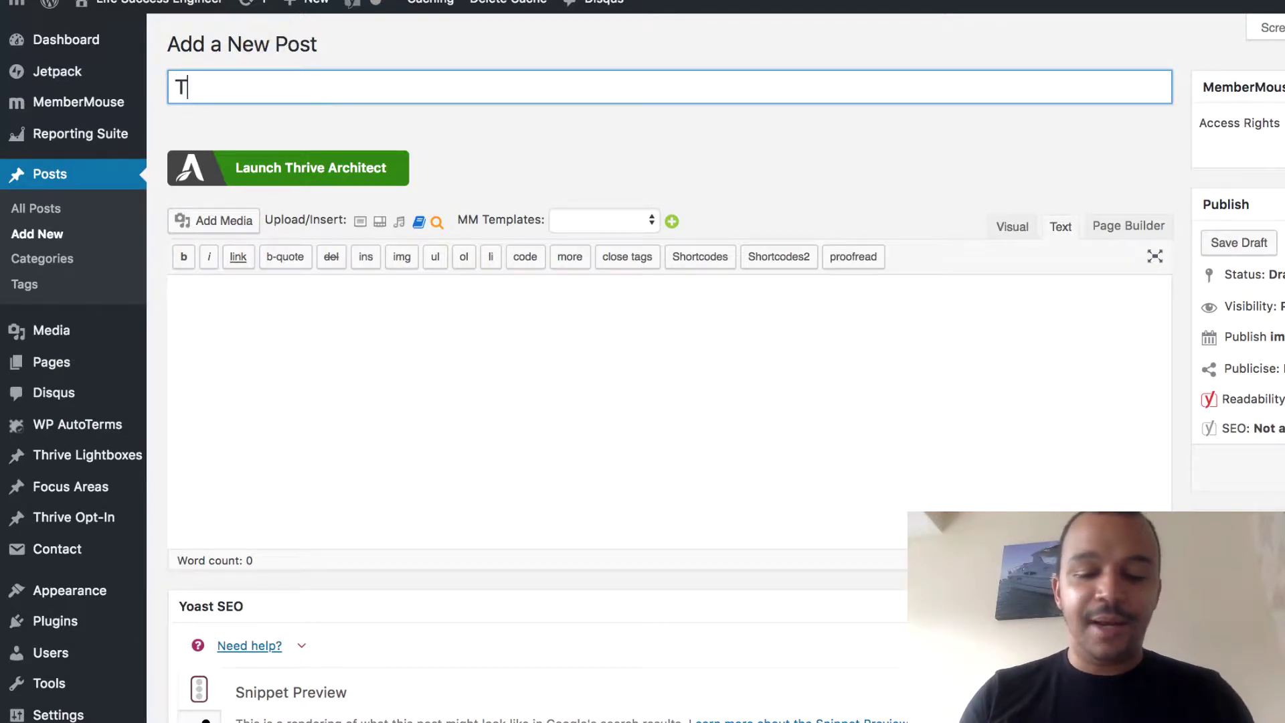
pyautogui.write('hrive')
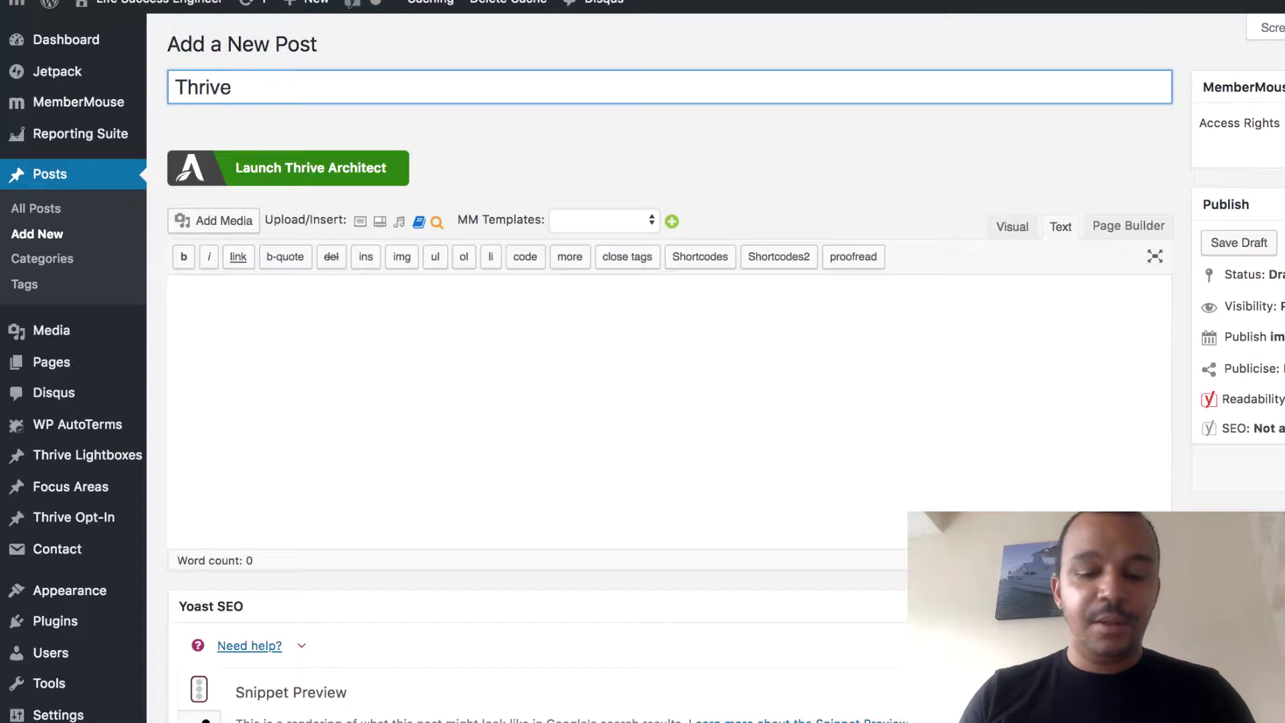
pyautogui.write(' Themes T')
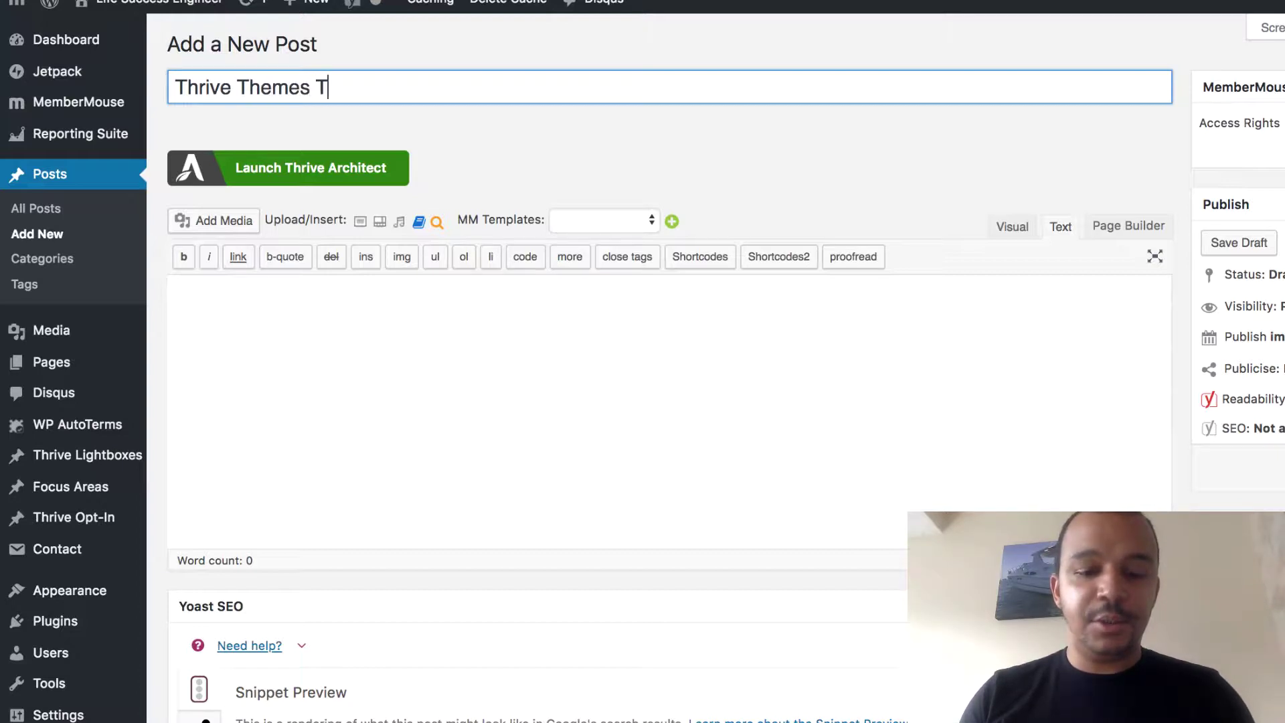
pyautogui.write('uto')
pyautogui.press('BackSpace')
pyautogui.write('utorial')
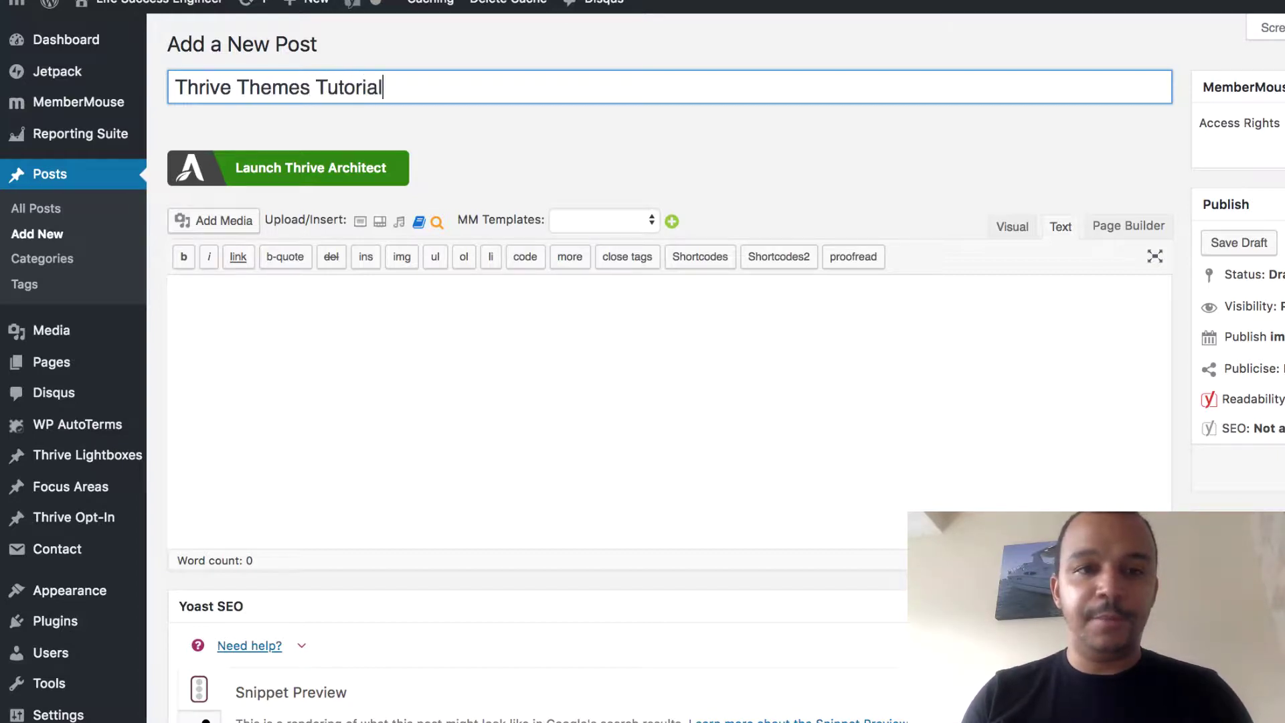
pyautogui.write(':')
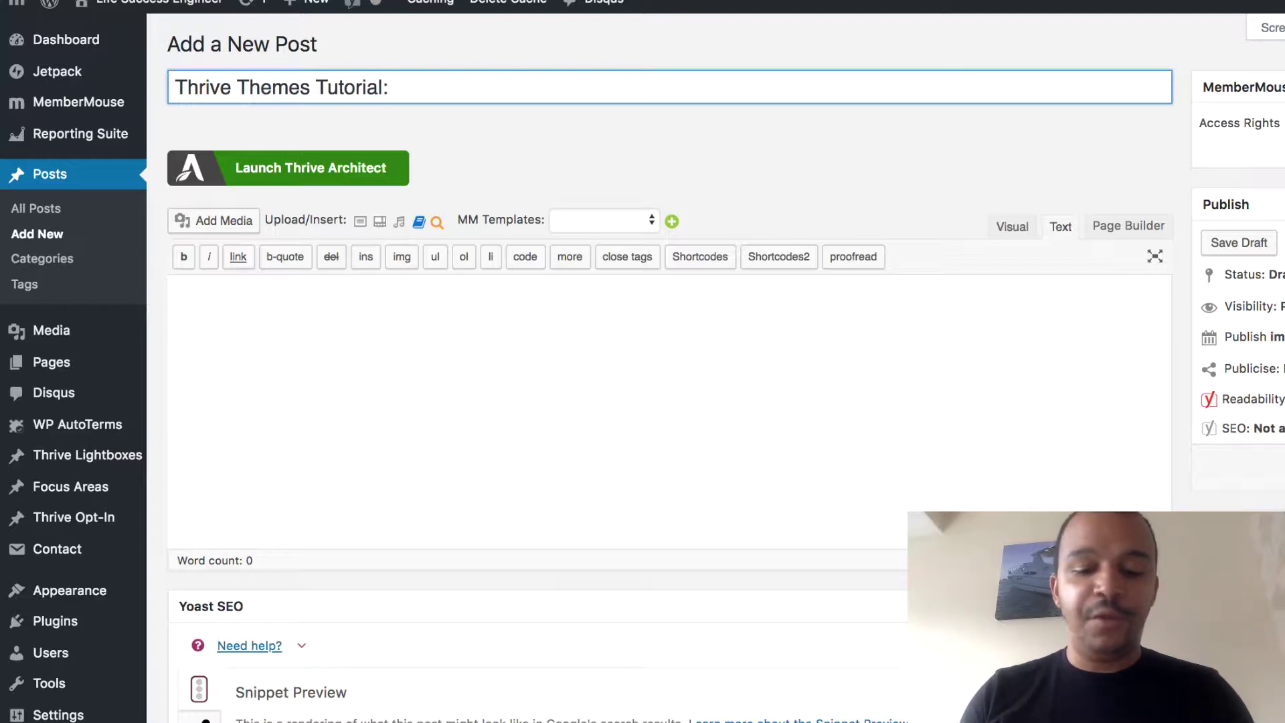
pyautogui.write(' Review & ')
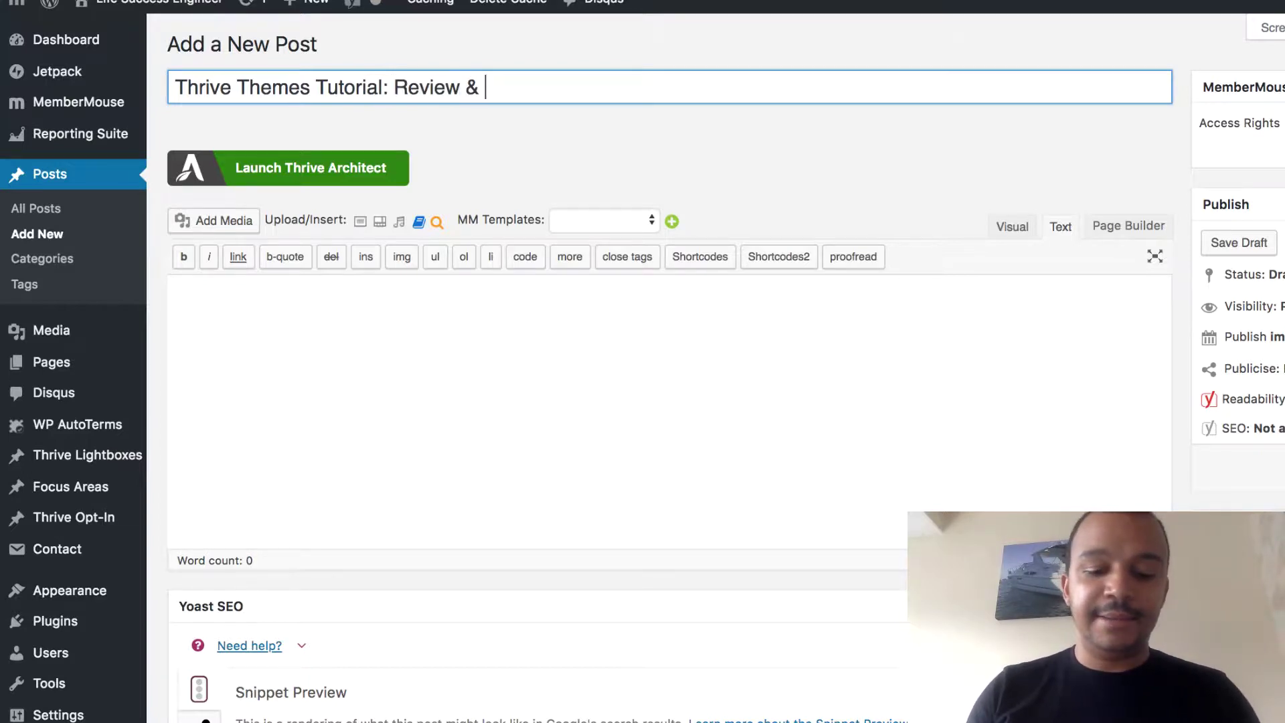
pyautogui.write('Over')
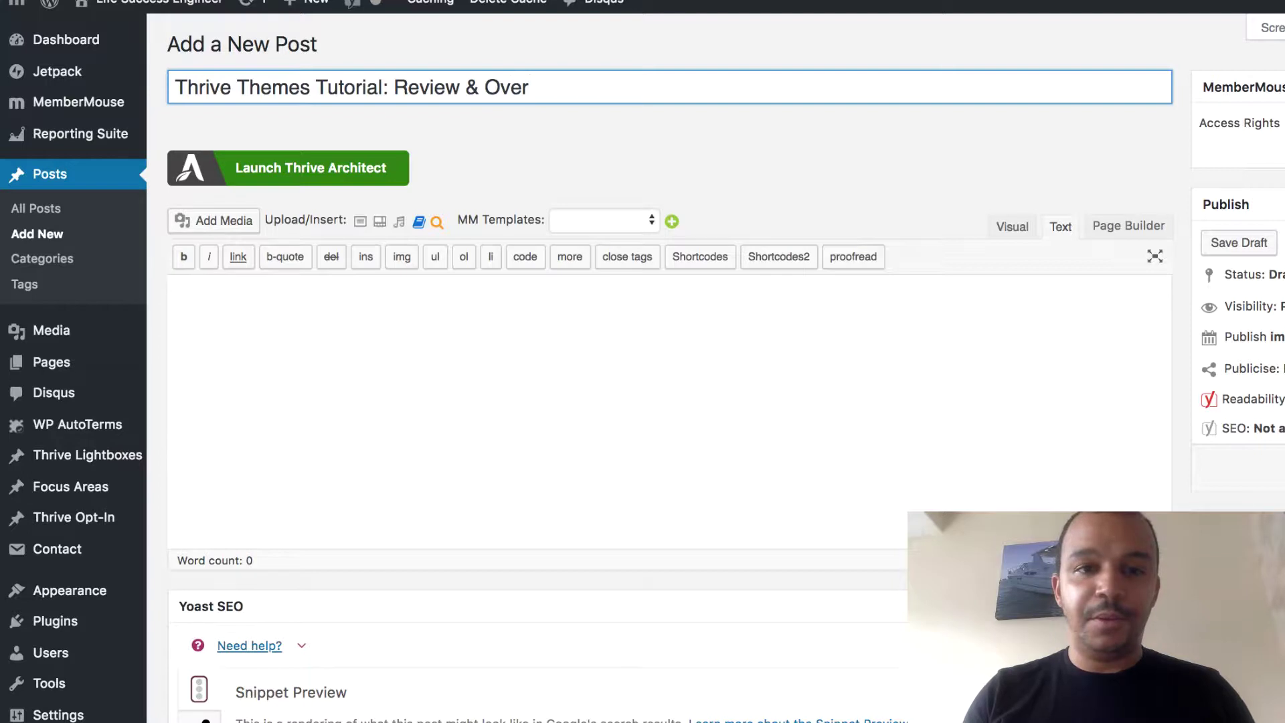
pyautogui.write('view')
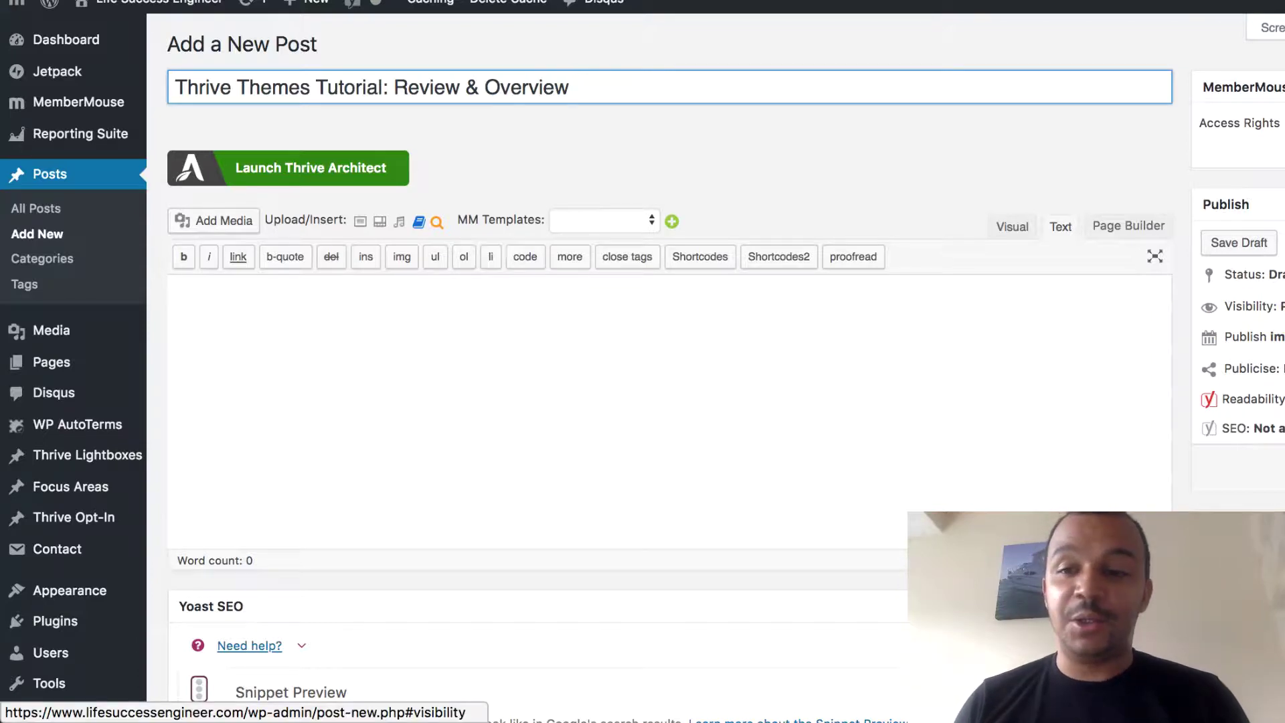
# Set the new post's visibility to Private.
pyautogui.click(1281, 307)
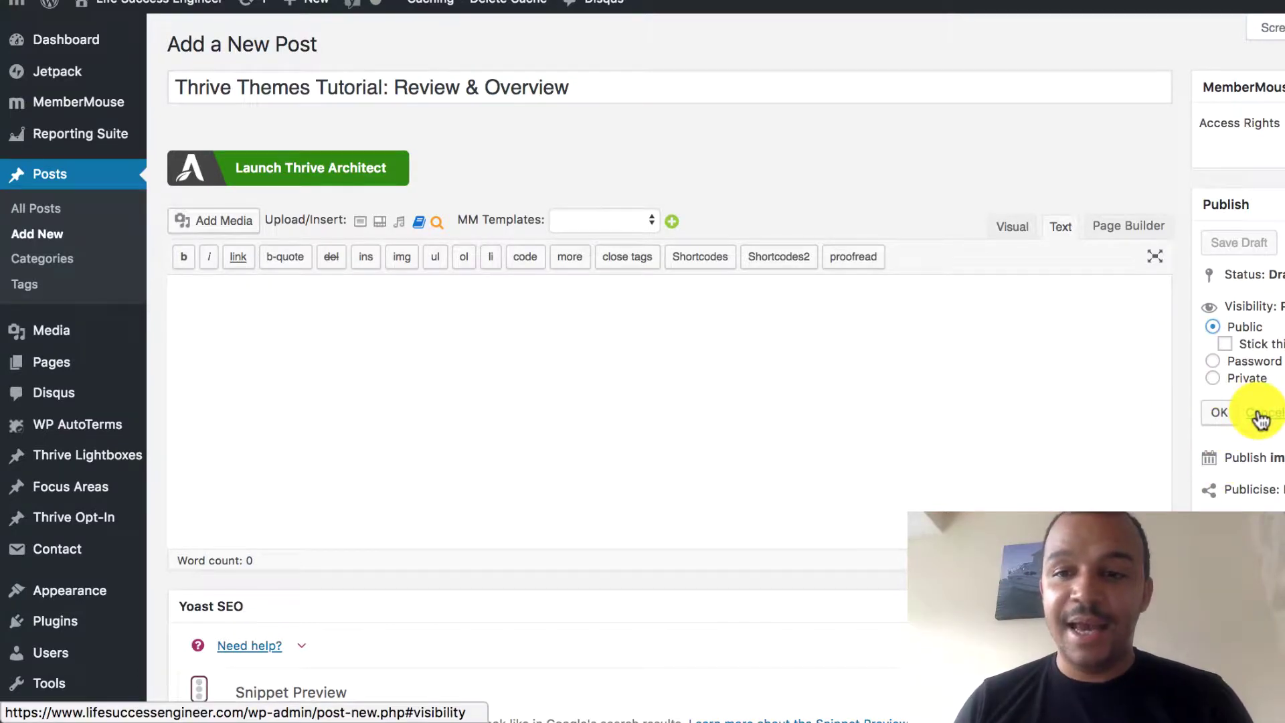
pyautogui.click(1261, 414)
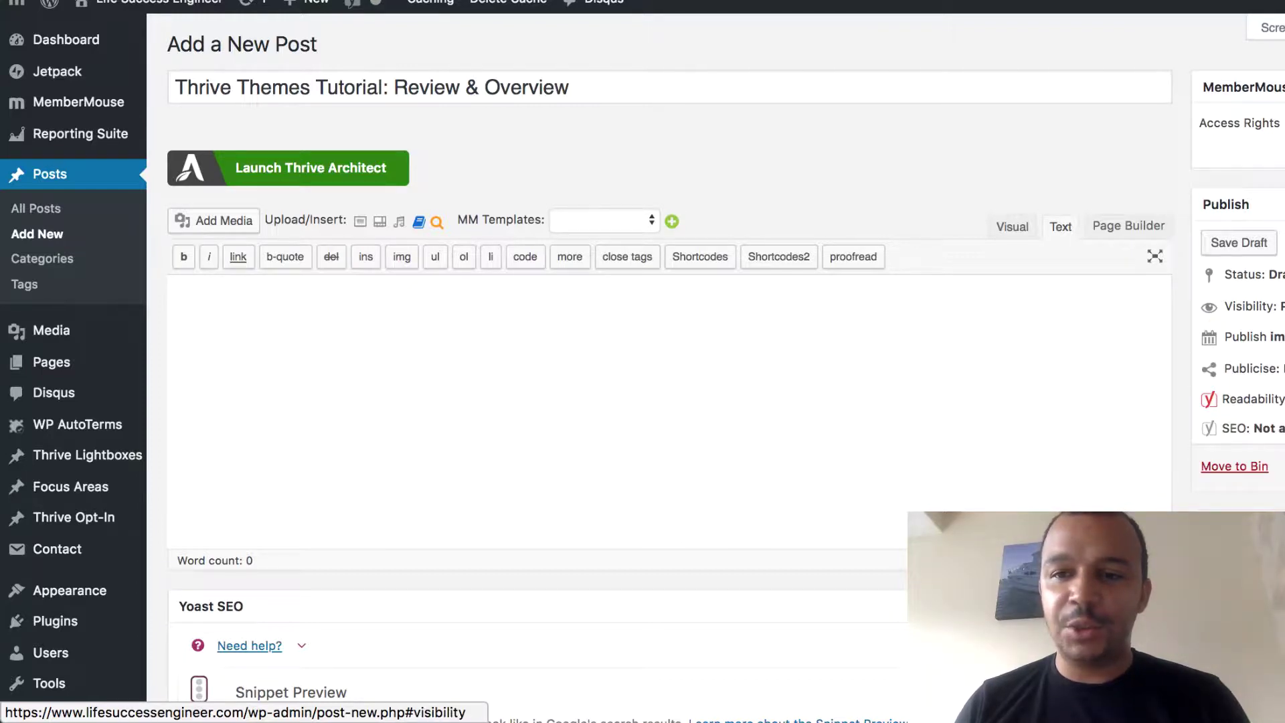
pyautogui.click(1281, 306)
pyautogui.click(1214, 379)
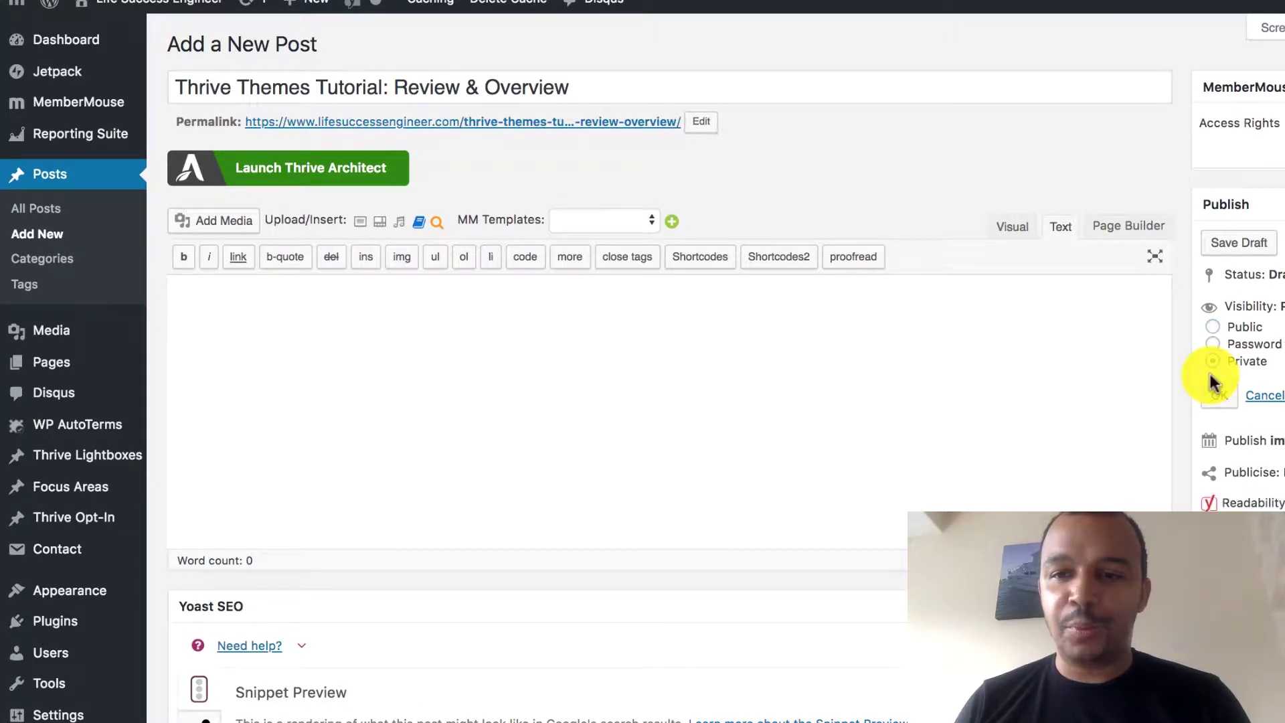
pyautogui.click(1220, 399)
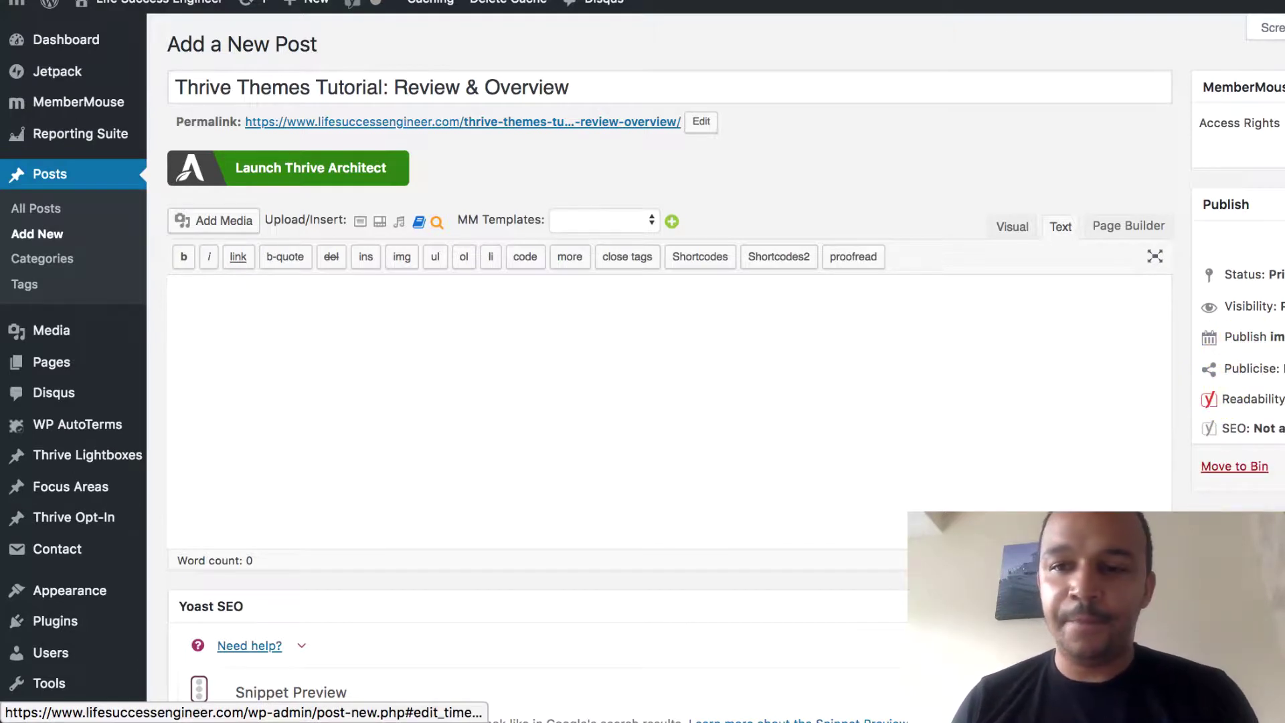
# Schedule the new post for a future day in September.
pyautogui.click(1284, 337)
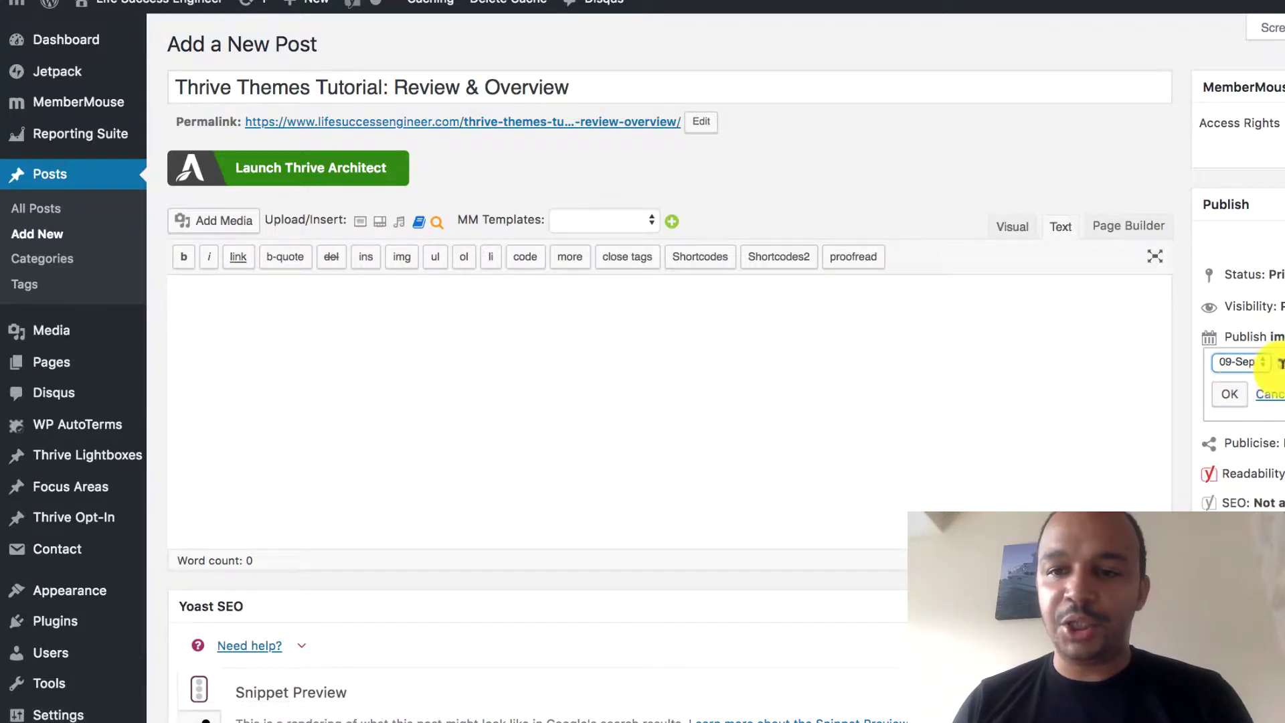
pyautogui.click(1280, 363)
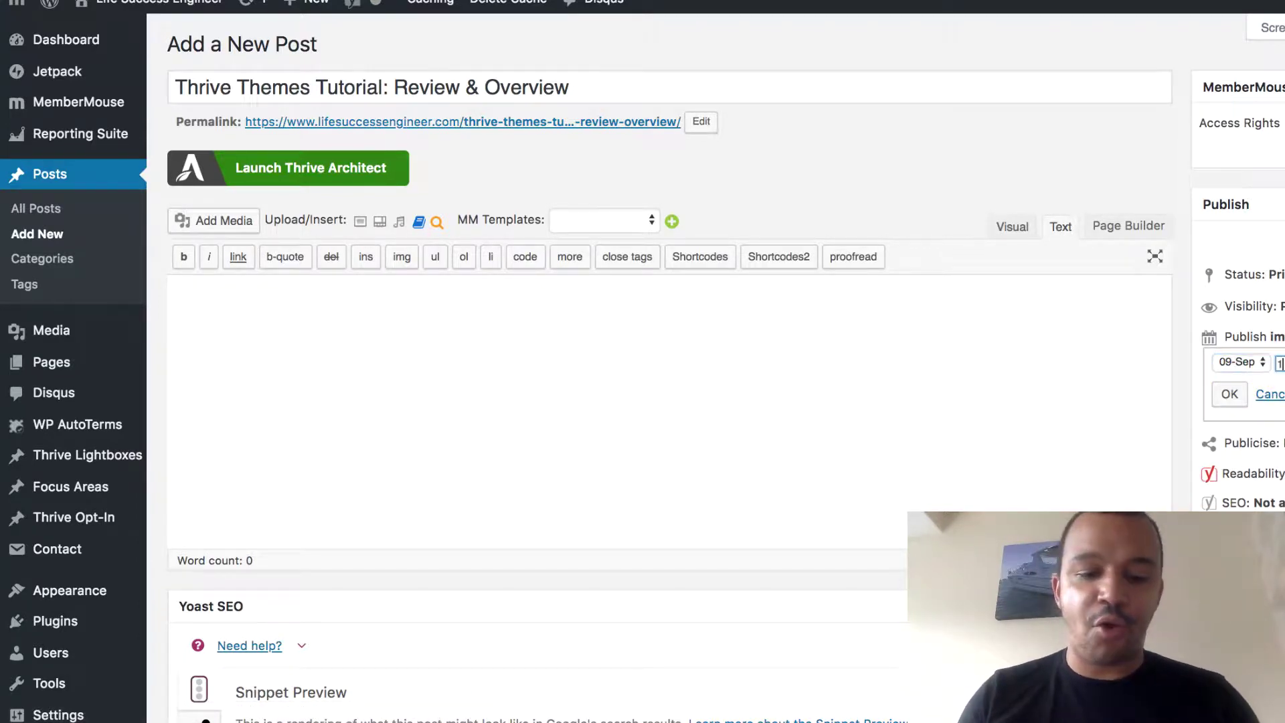
pyautogui.click(1229, 394)
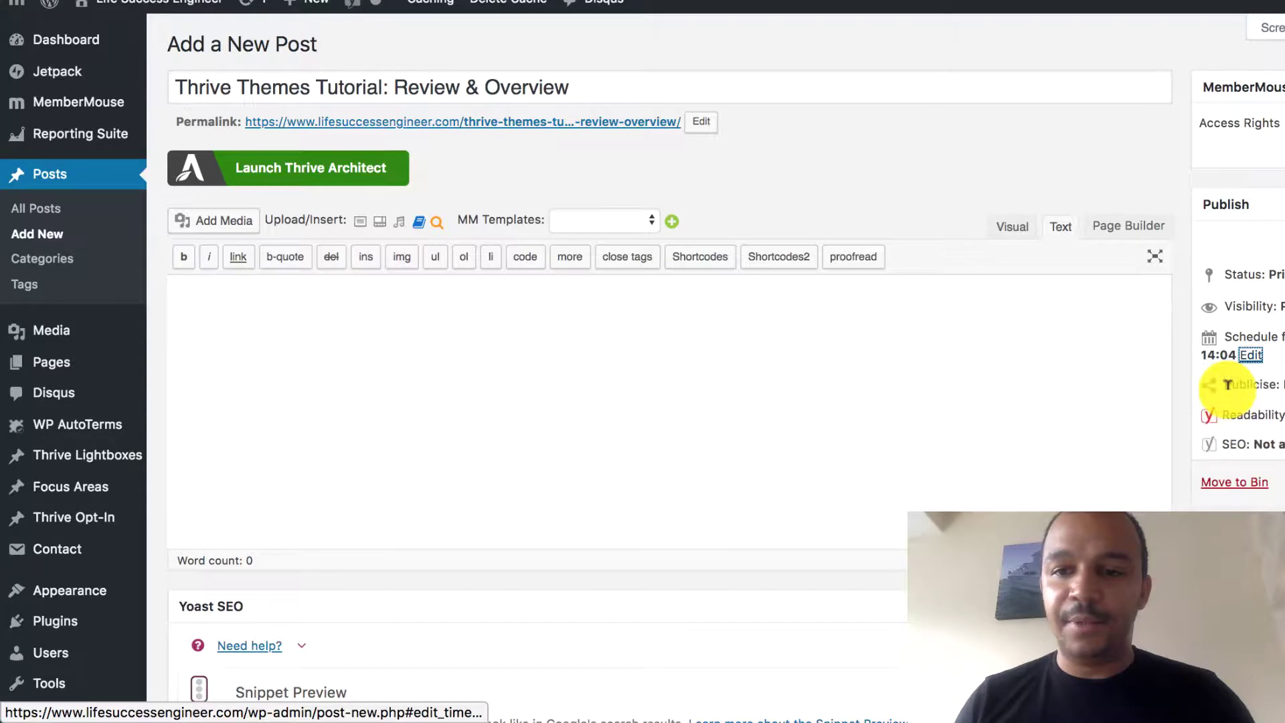
# Examine the Session 1 case study post's featured image, title, share buttons, introduction and list of what readers will learn.
pyautogui.scroll(-1, 1052, 447)
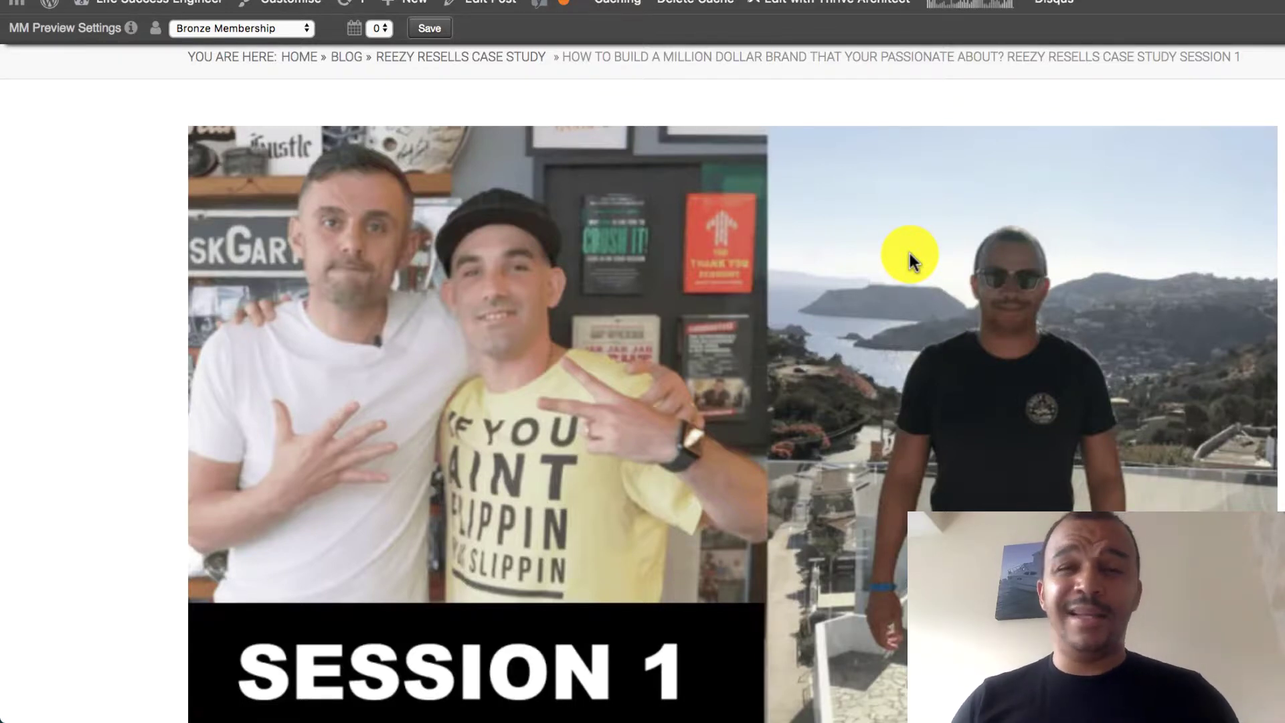
pyautogui.scroll(-7, 909, 253)
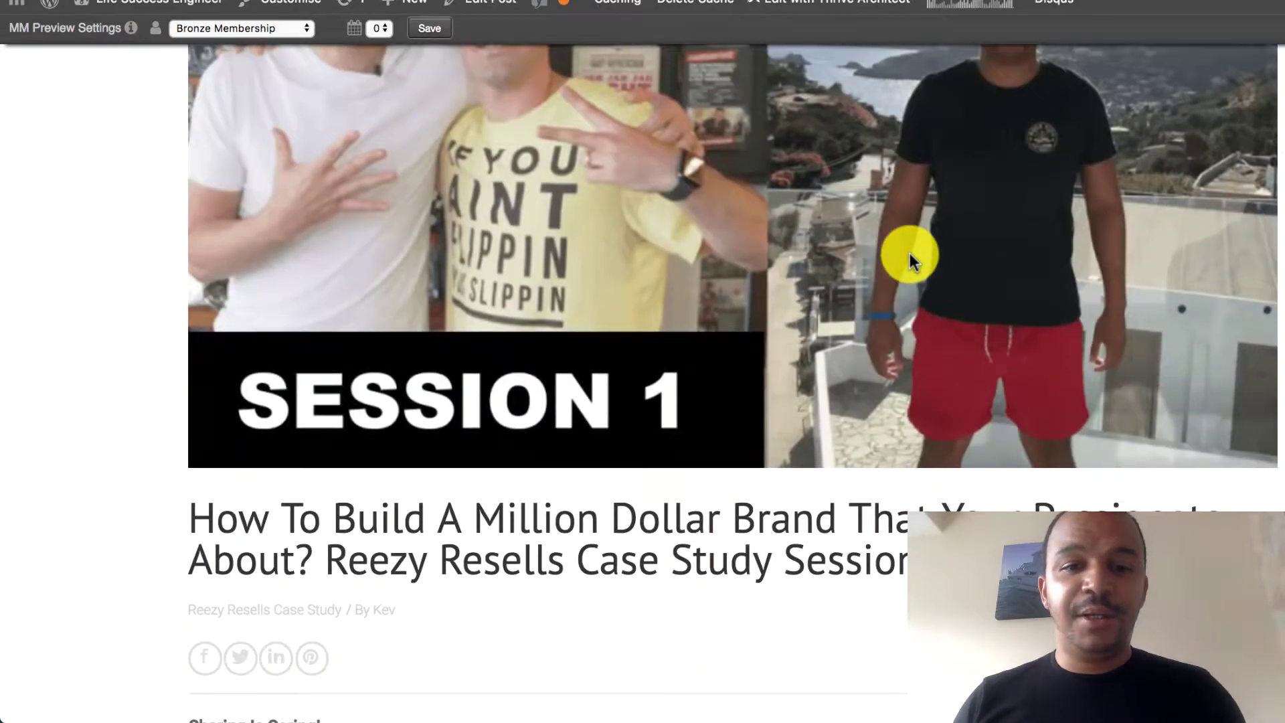
pyautogui.scroll(-4, 909, 253)
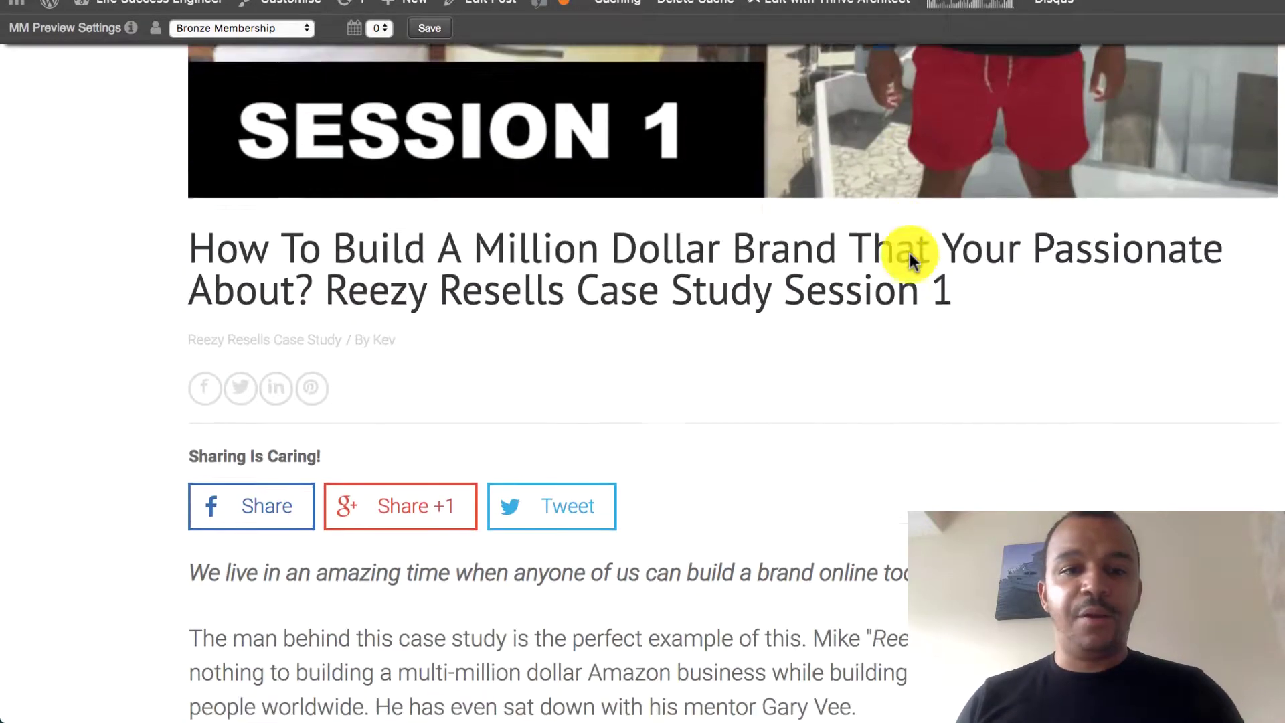
pyautogui.scroll(-2, 238, 306)
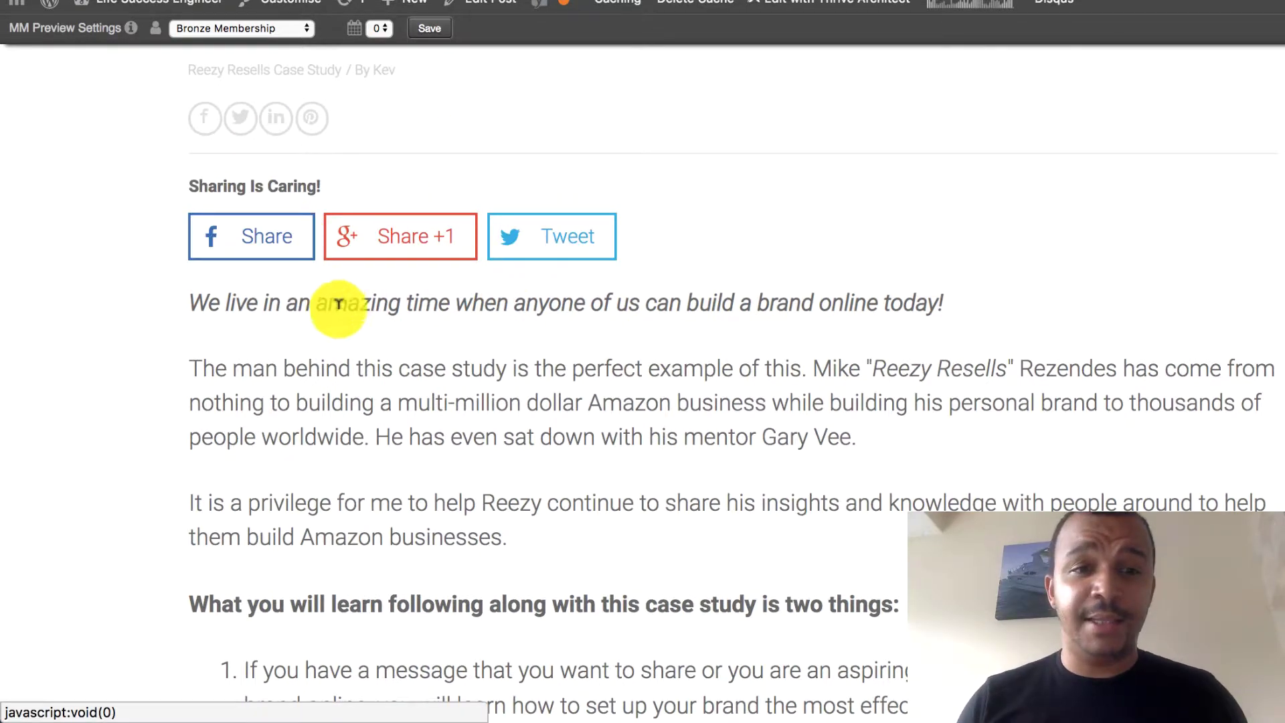
pyautogui.moveTo(186, 295); pyautogui.dragTo(697, 516)
pyautogui.scroll(-5, 696, 516)
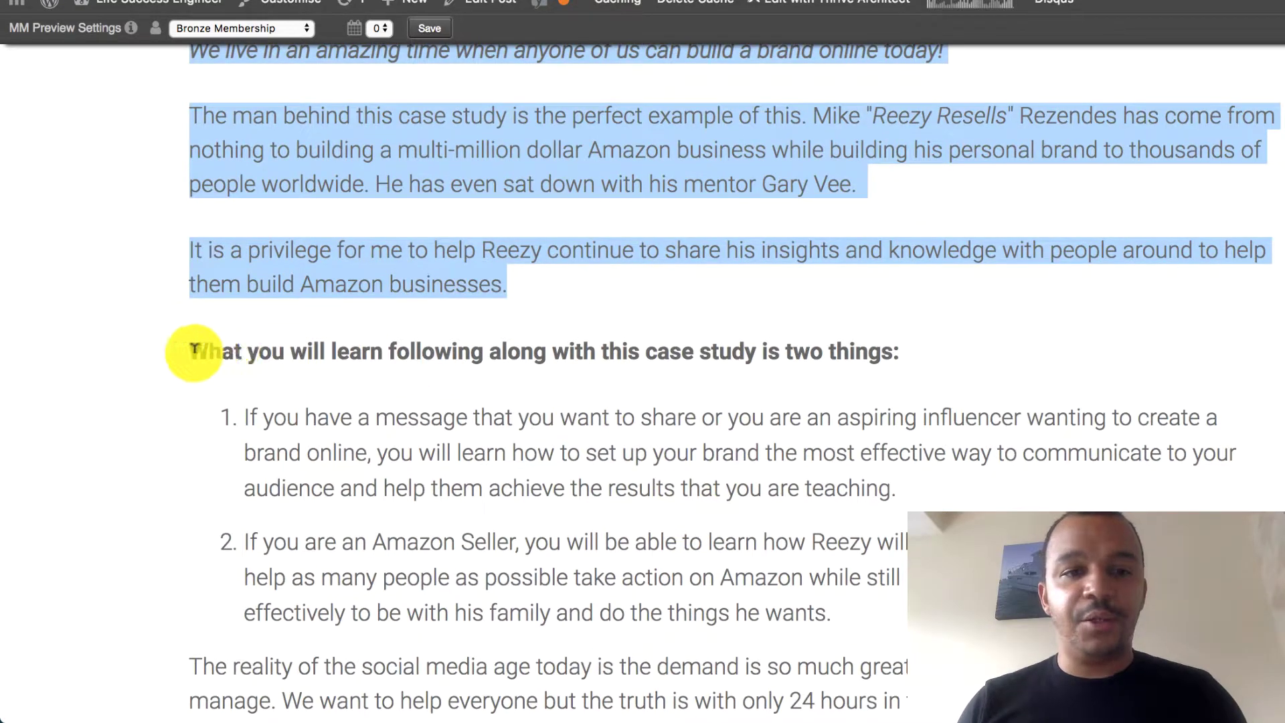
pyautogui.moveTo(191, 348); pyautogui.dragTo(905, 613)
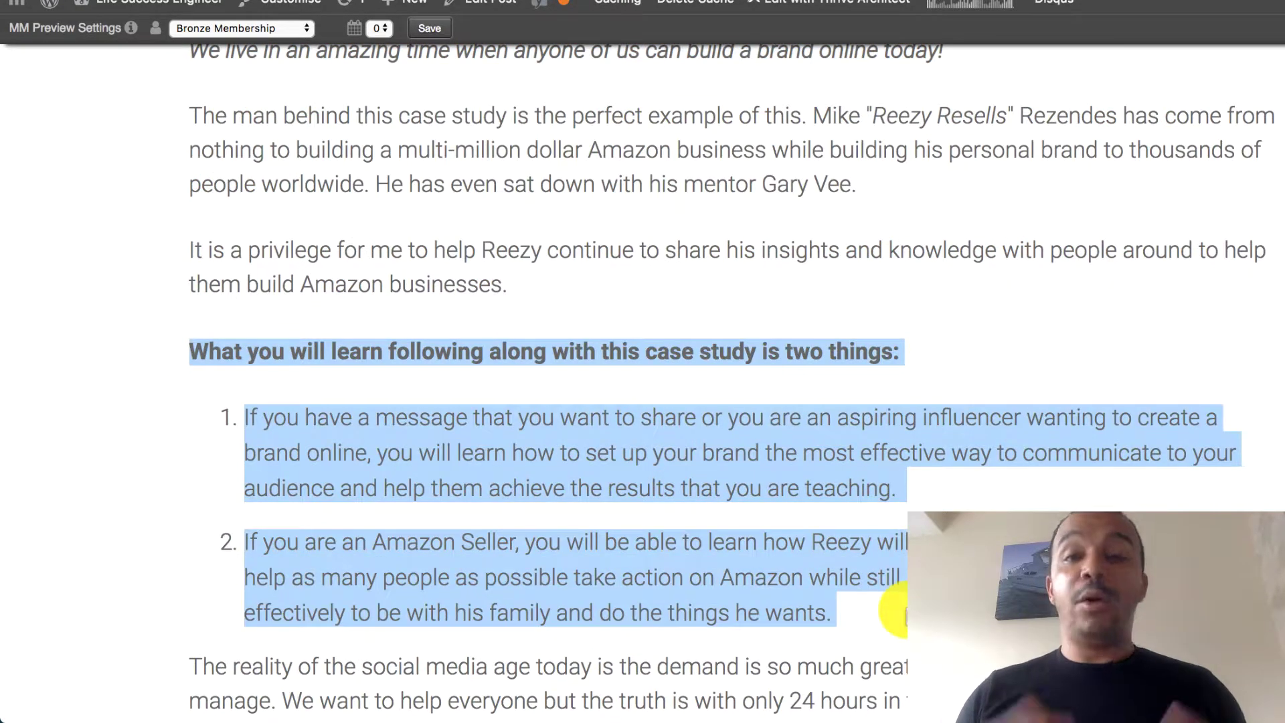
pyautogui.scroll(15, 905, 612)
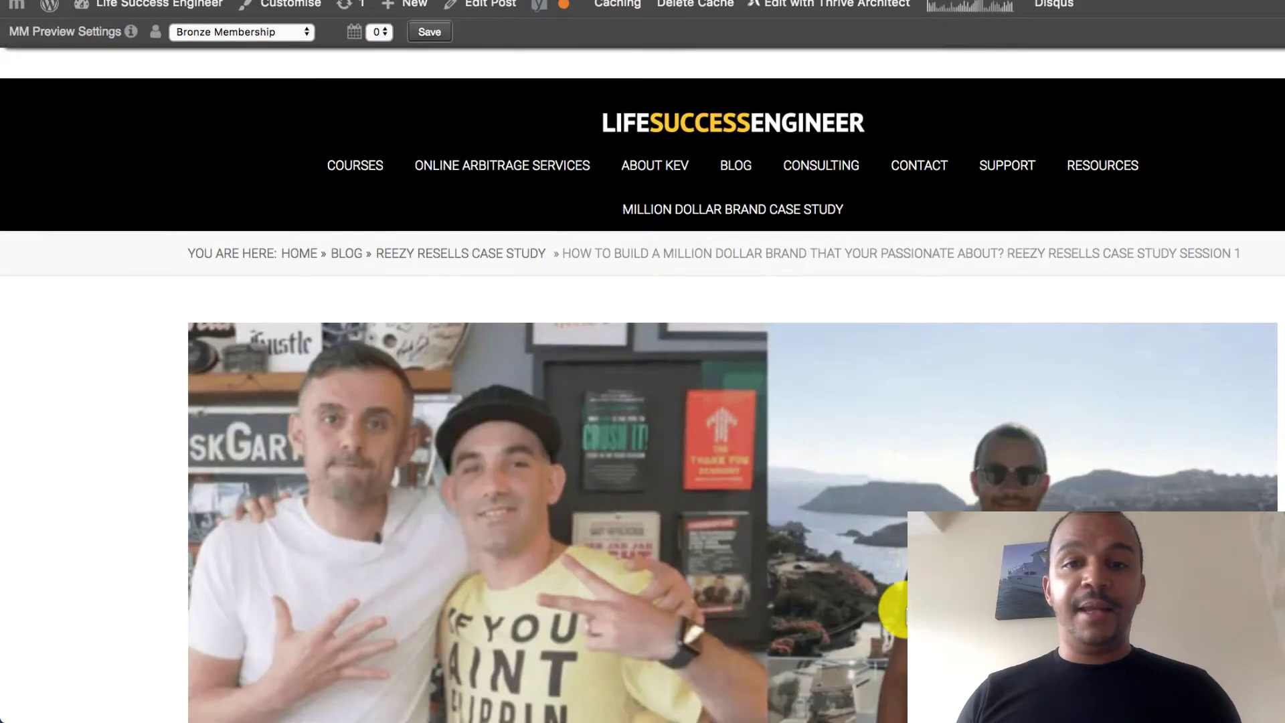
# Review how the Session 1 post is laid out from its title and introduction to the embedded video under "Watch Session 1 Below".
pyautogui.scroll(-4, 905, 612)
pyautogui.scroll(-3, 897, 609)
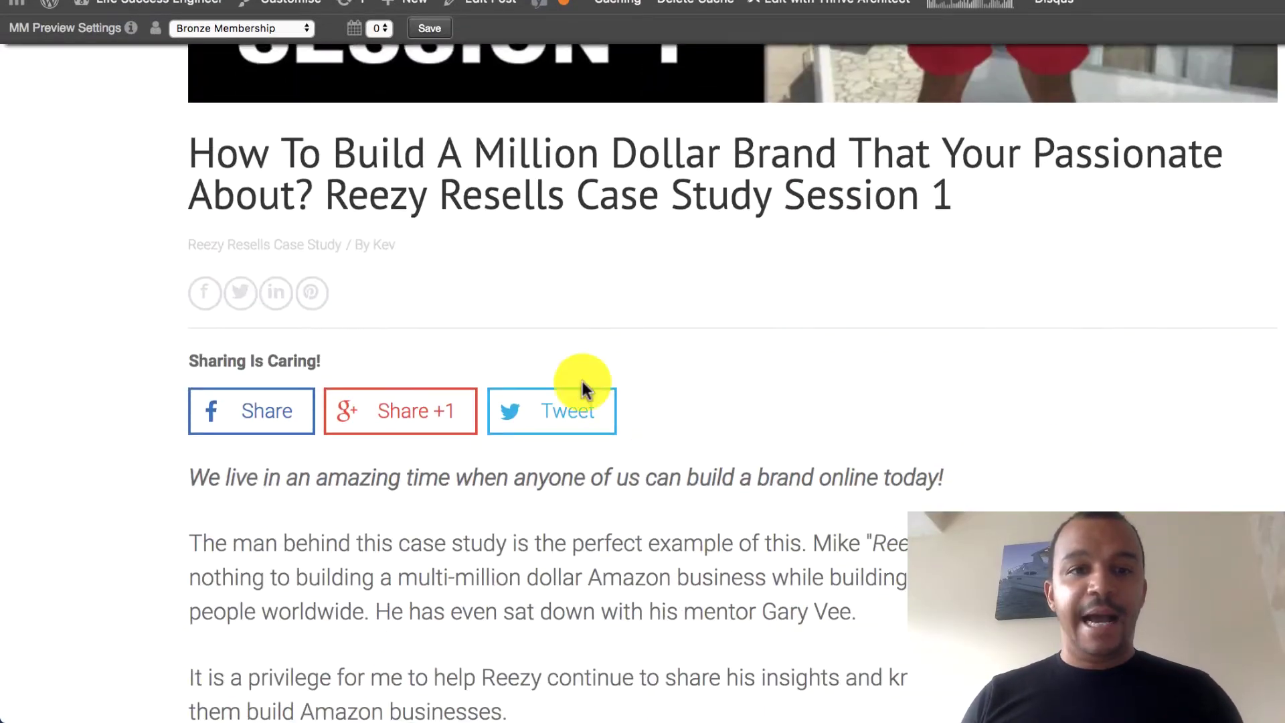
pyautogui.moveTo(202, 152); pyautogui.dragTo(825, 176)
pyautogui.scroll(-3, 830, 177)
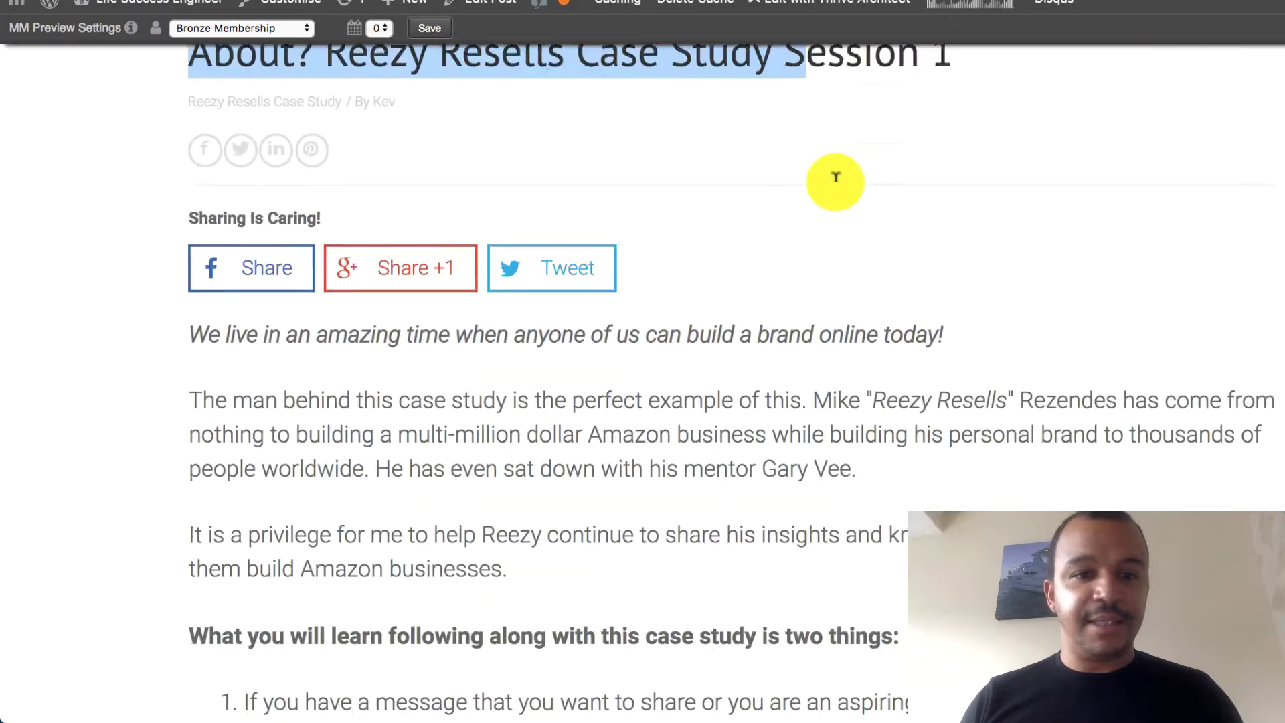
pyautogui.moveTo(180, 287); pyautogui.dragTo(519, 485)
pyautogui.scroll(-5, 516, 488)
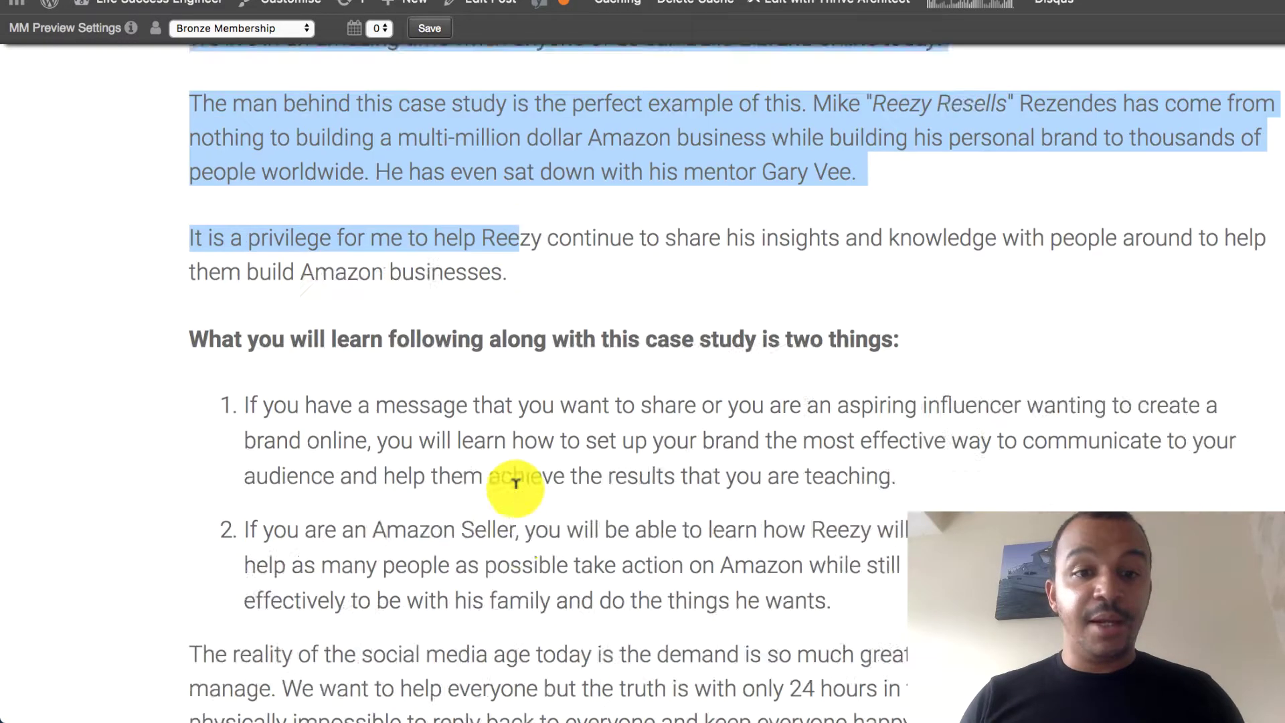
pyautogui.scroll(-10, 515, 485)
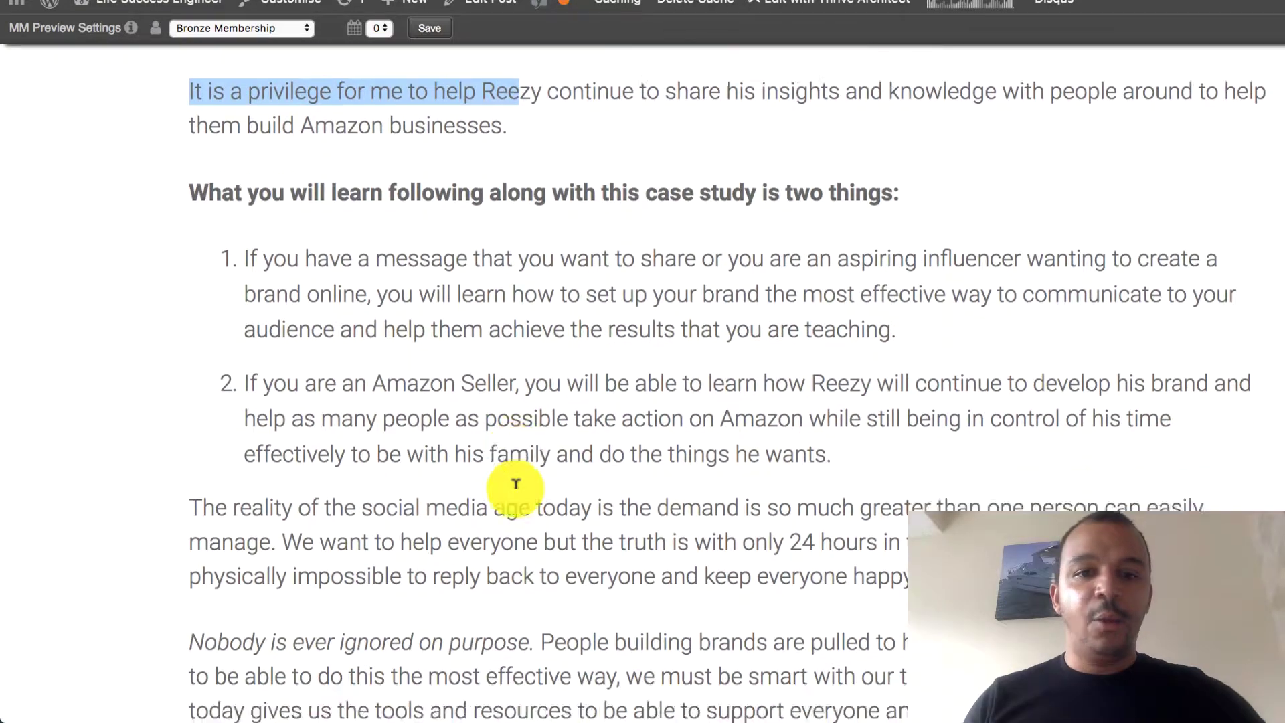
pyautogui.scroll(-5, 515, 492)
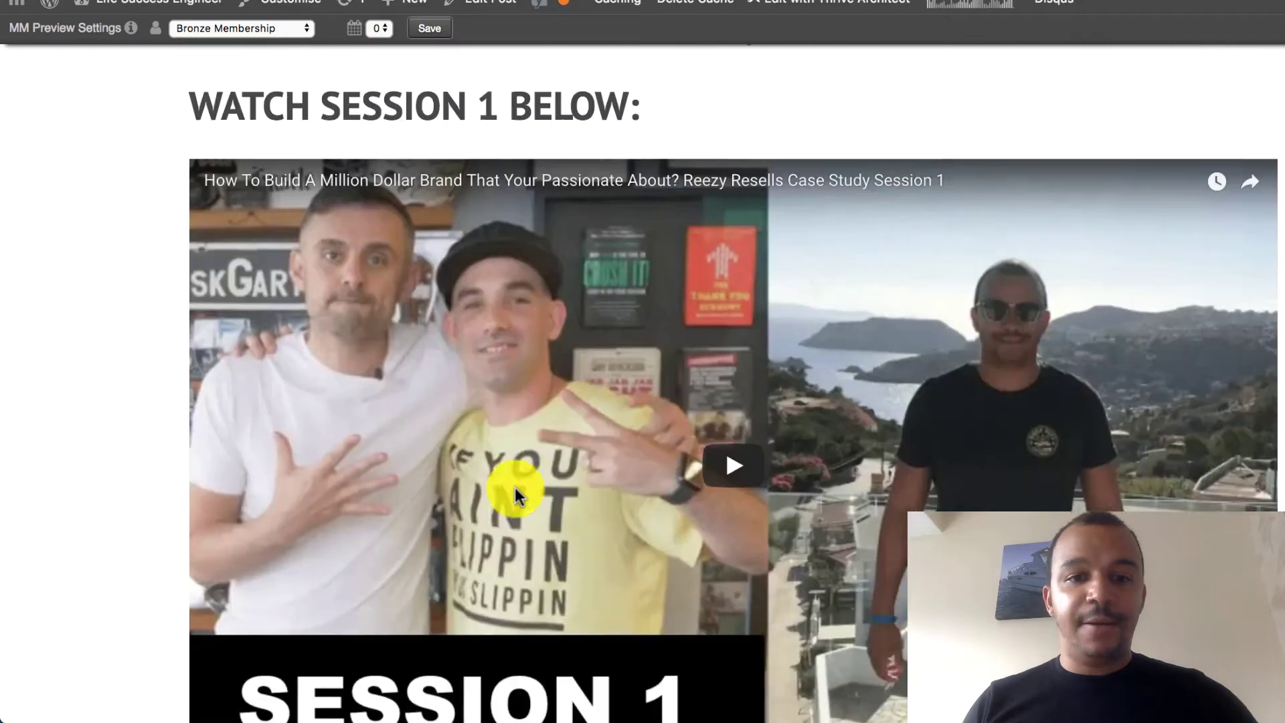
pyautogui.scroll(2, 672, 243)
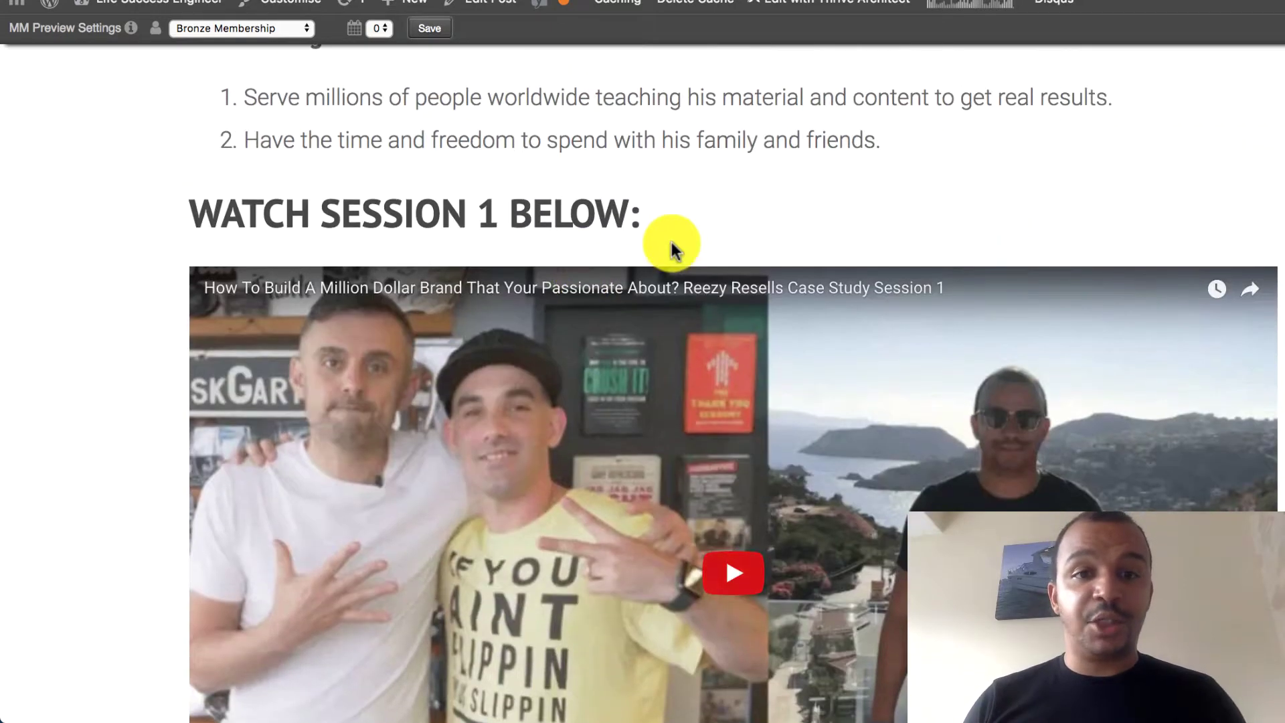
# Review the Session 1 post's video, YouTube link, podcast player and "The Mission Behind The Brand" section with its banner image.
pyautogui.scroll(-5, 712, 437)
pyautogui.scroll(-3, 736, 395)
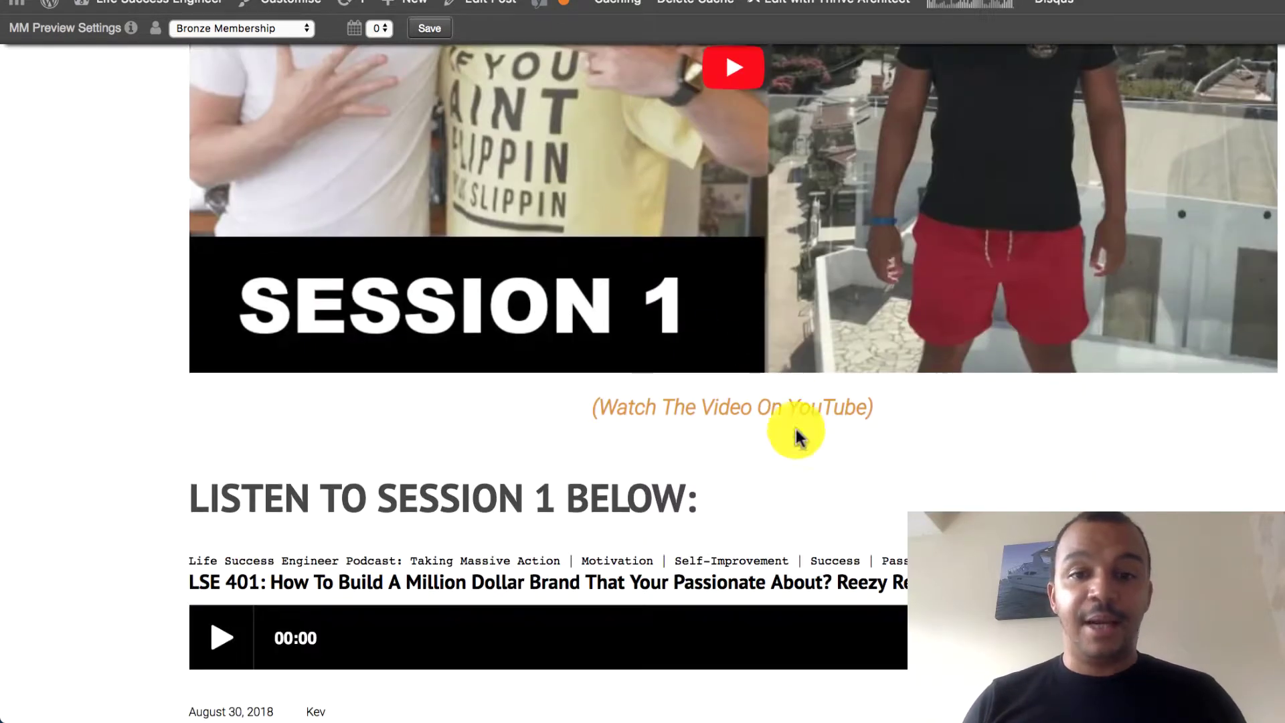
pyautogui.scroll(-3, 752, 410)
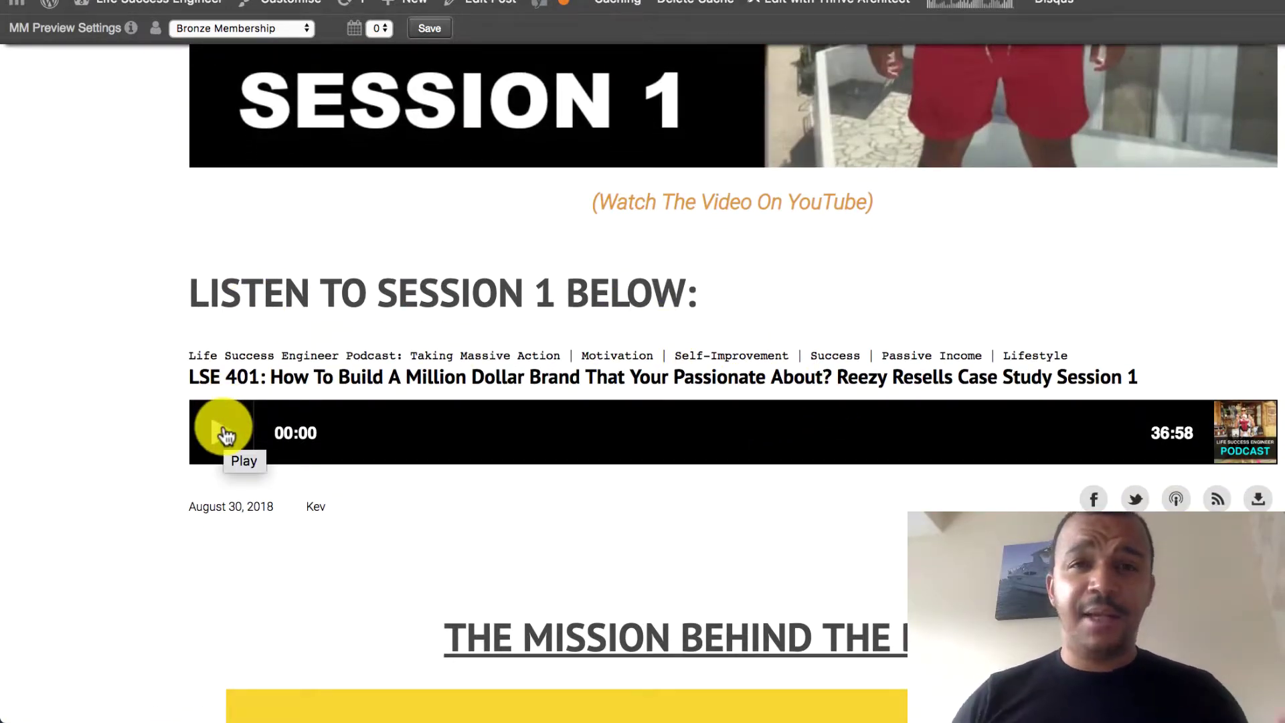
pyautogui.scroll(-7, 225, 434)
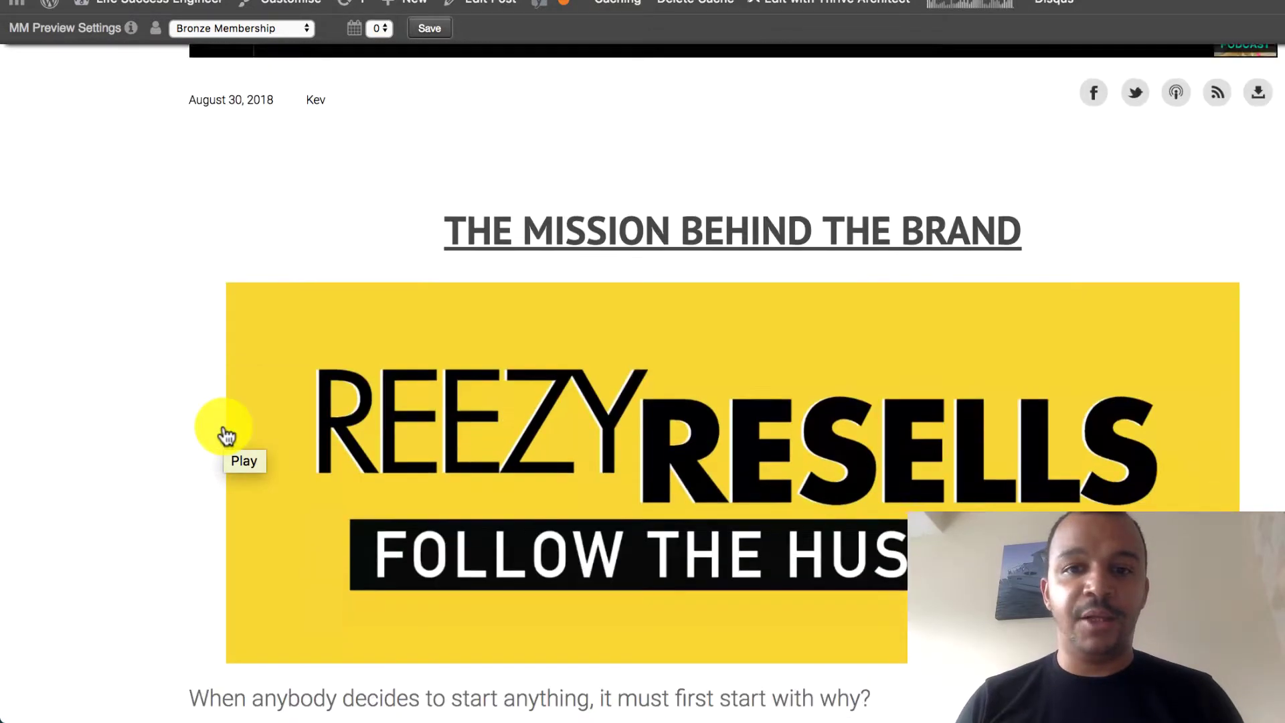
pyautogui.scroll(-3, 226, 435)
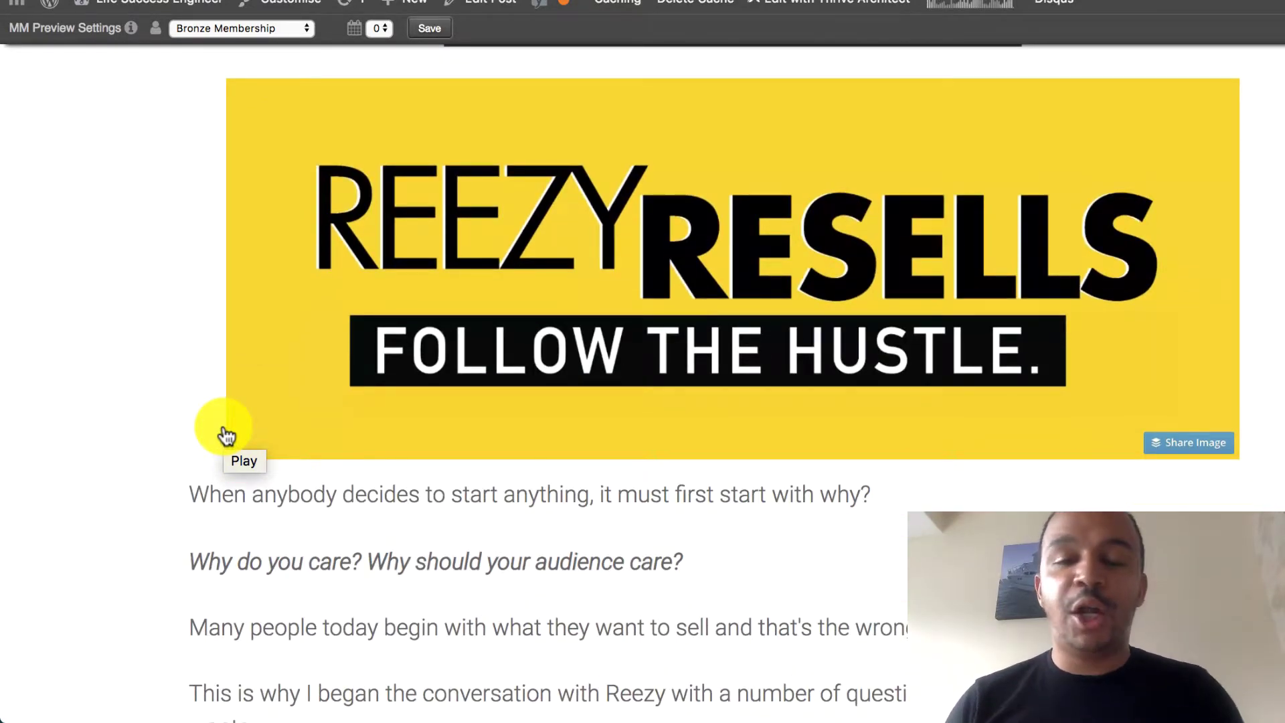
pyautogui.scroll(2, 226, 434)
pyautogui.scroll(-7, 593, 362)
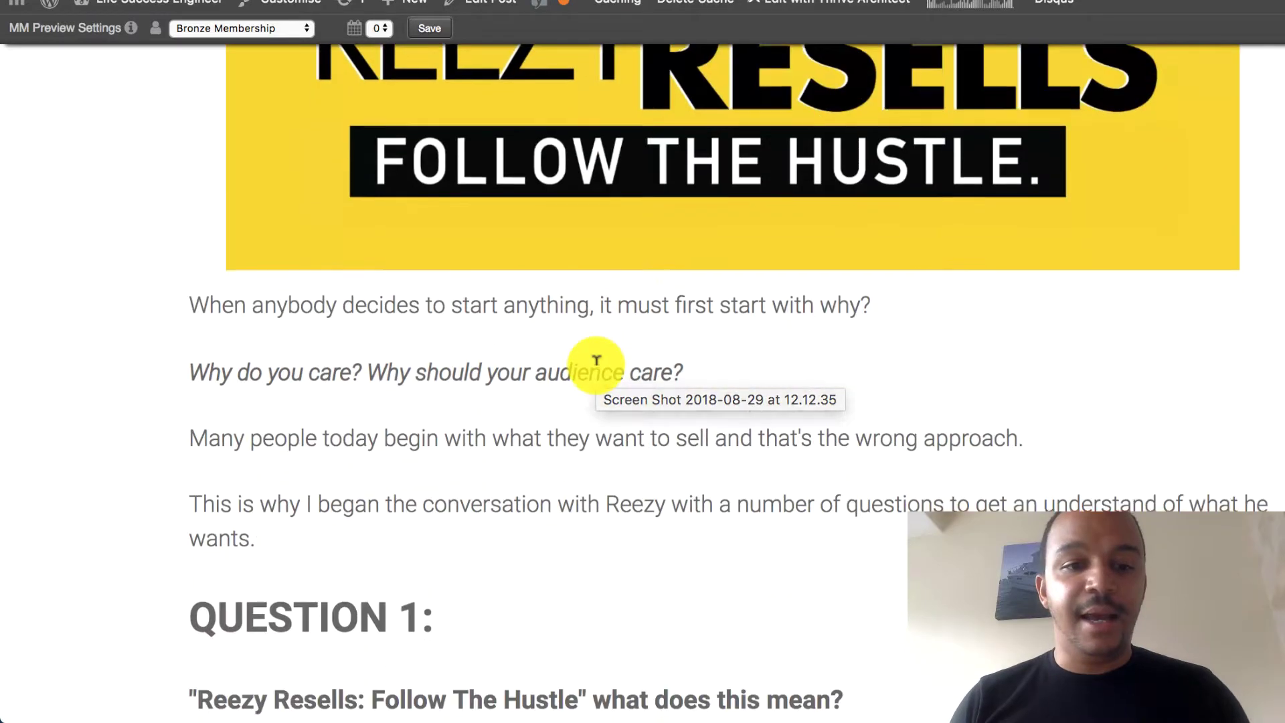
# Examine how the Session 1 post lays out its question headings, photos beside quotes, and marketing funnel graphic beside text.
pyautogui.moveTo(203, 204); pyautogui.dragTo(376, 450)
pyautogui.scroll(-4, 386, 456)
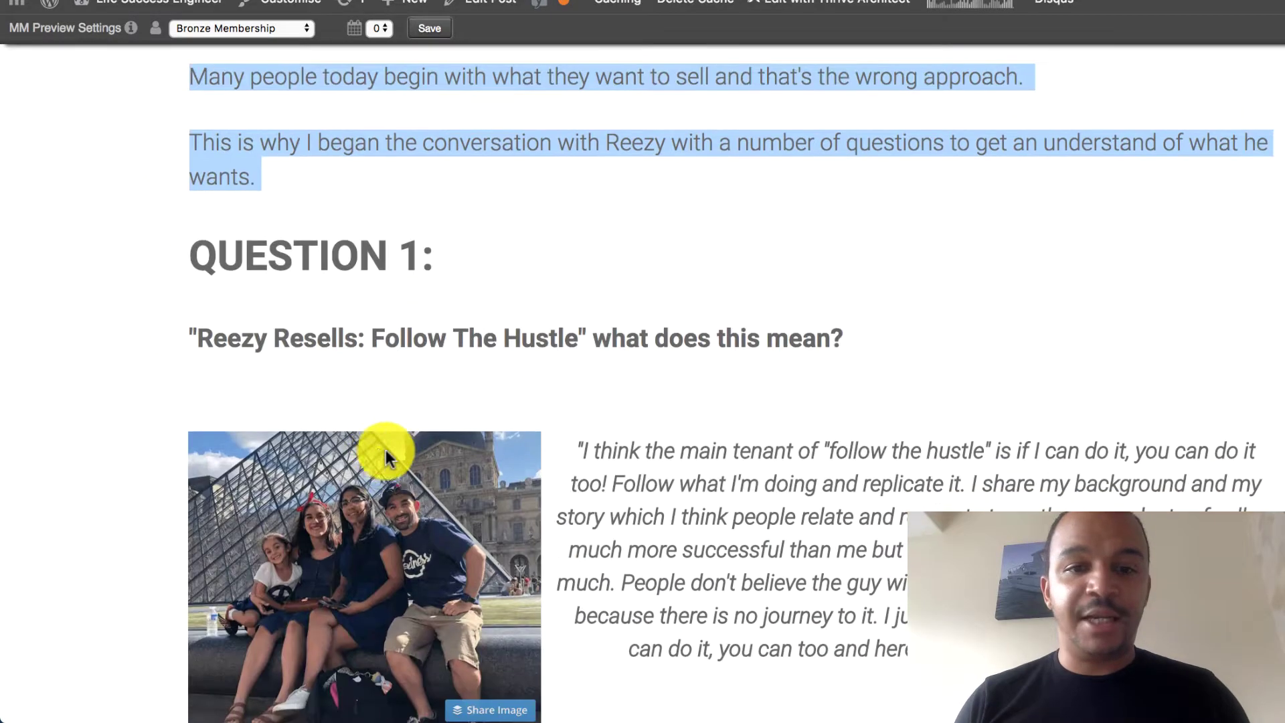
pyautogui.scroll(-4, 291, 354)
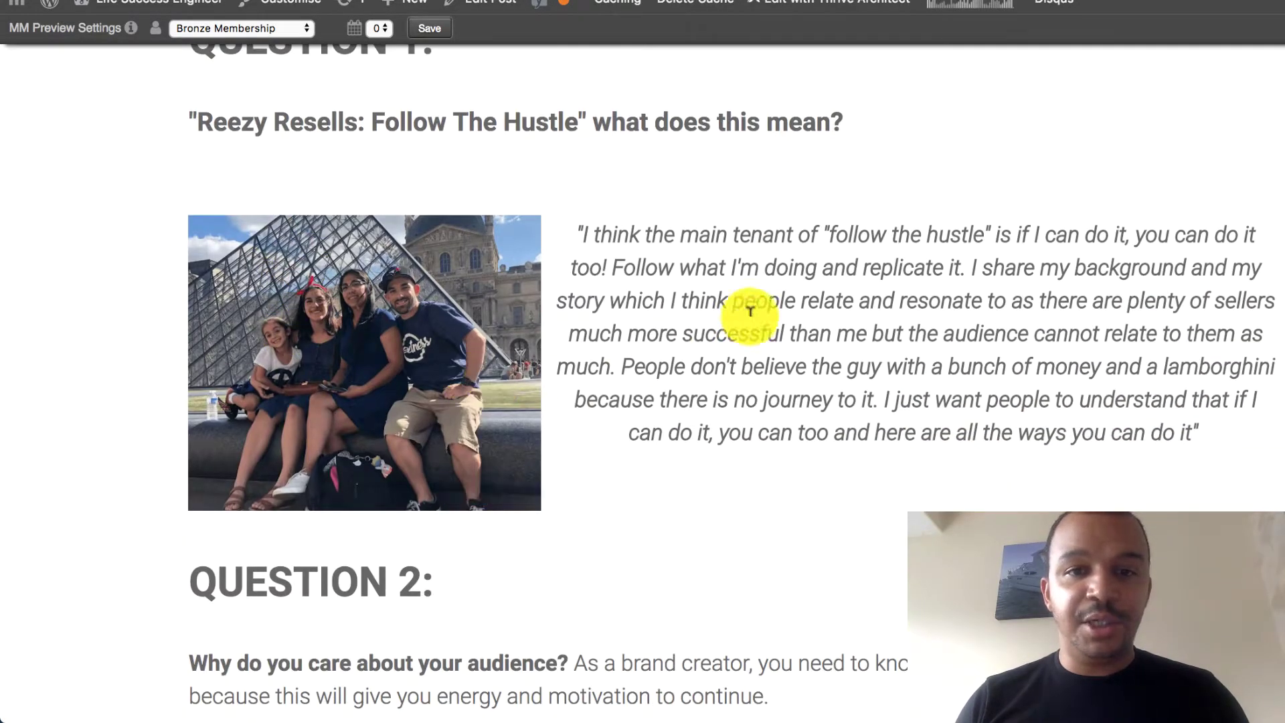
pyautogui.moveTo(654, 234); pyautogui.dragTo(1082, 321)
pyautogui.scroll(-8, 1081, 322)
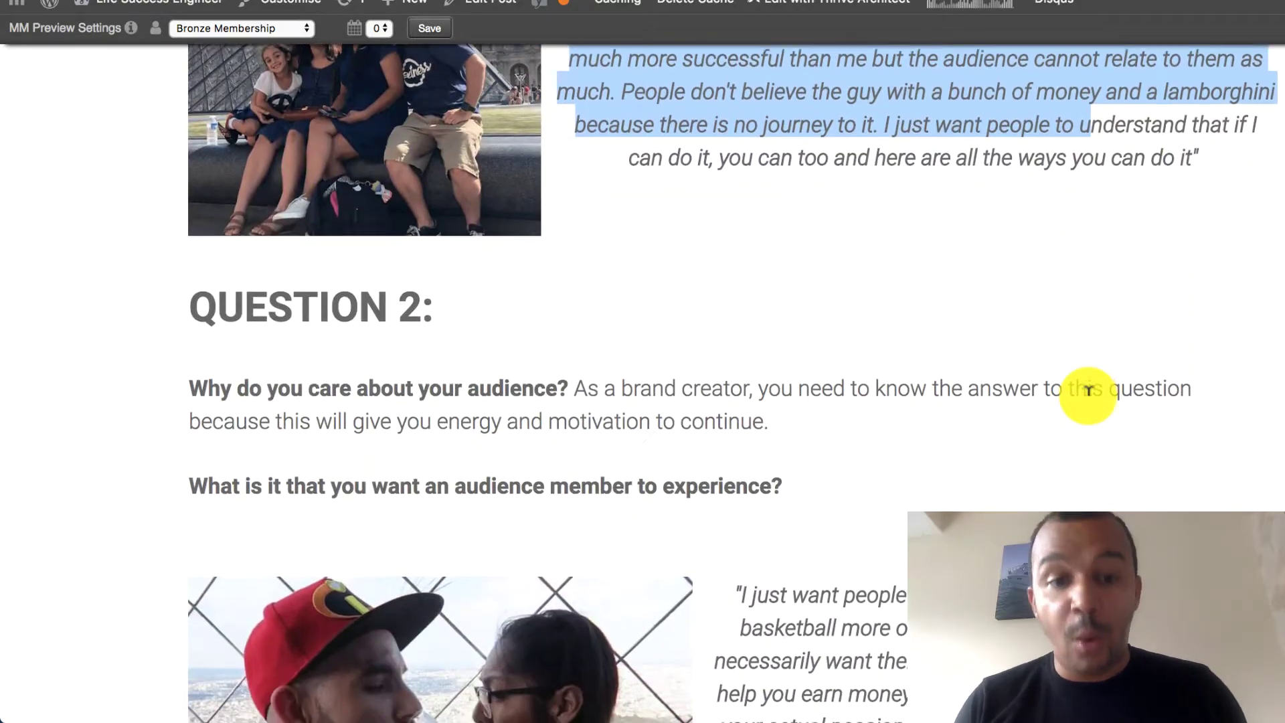
pyautogui.scroll(-8, 1089, 391)
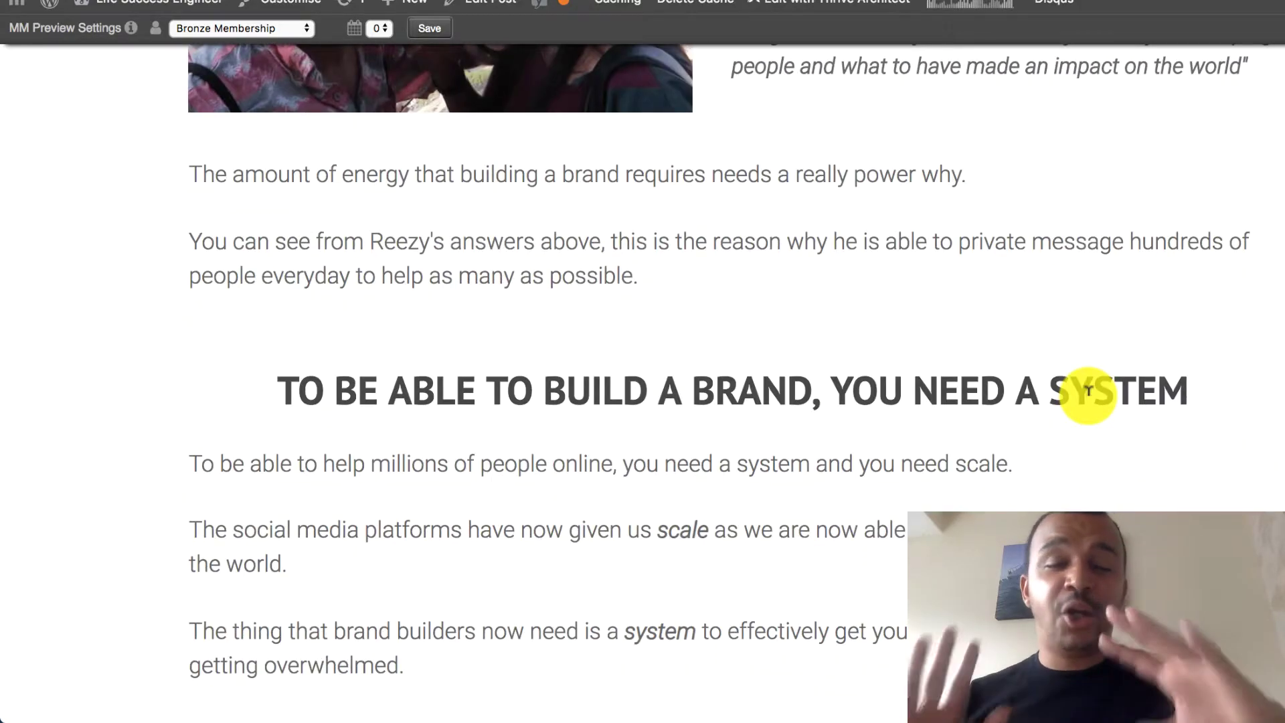
pyautogui.scroll(-9, 1088, 391)
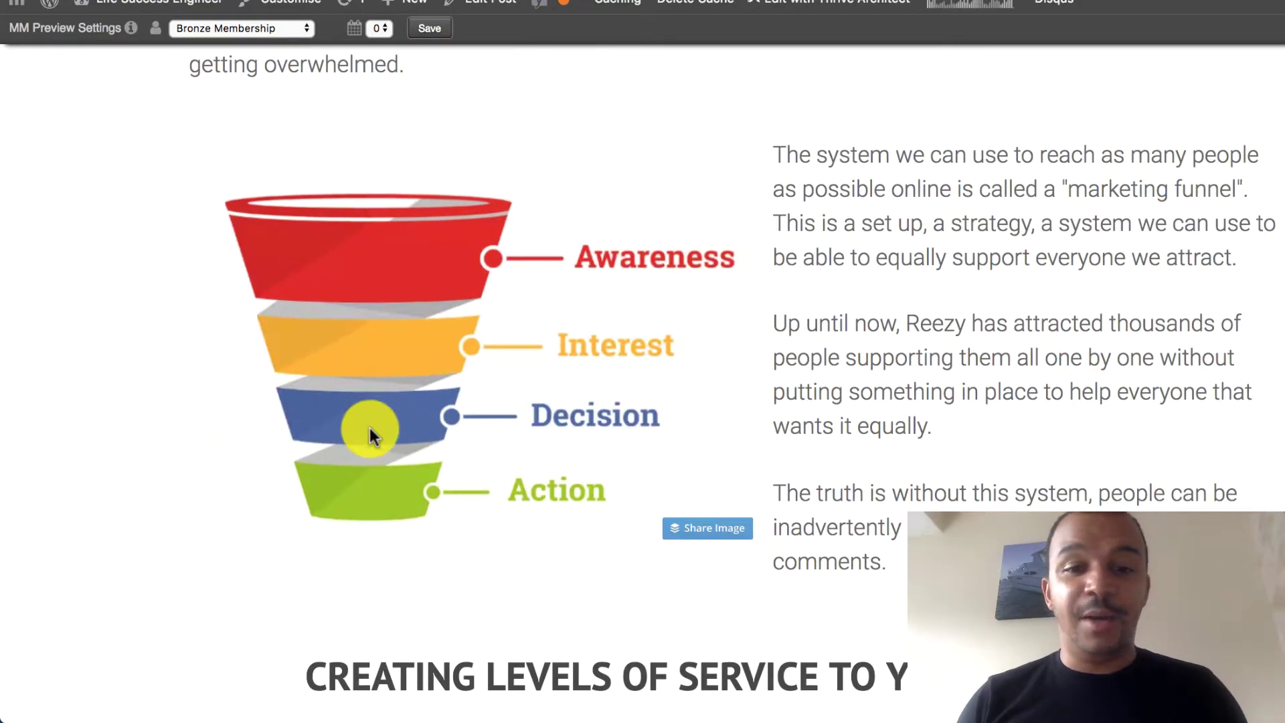
pyautogui.scroll(-6, 370, 427)
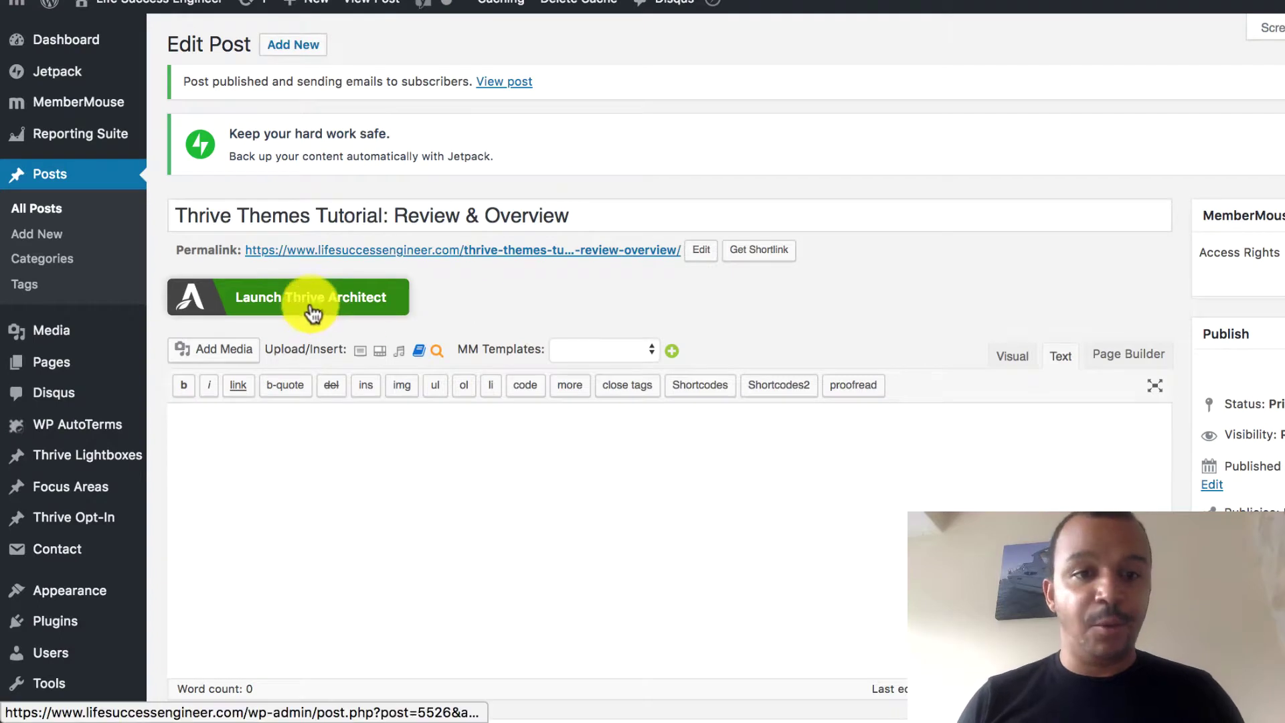
# Open the new "Thrive Themes Tutorial: Review & Overview" post in Thrive Architect.
pyautogui.click(311, 307)
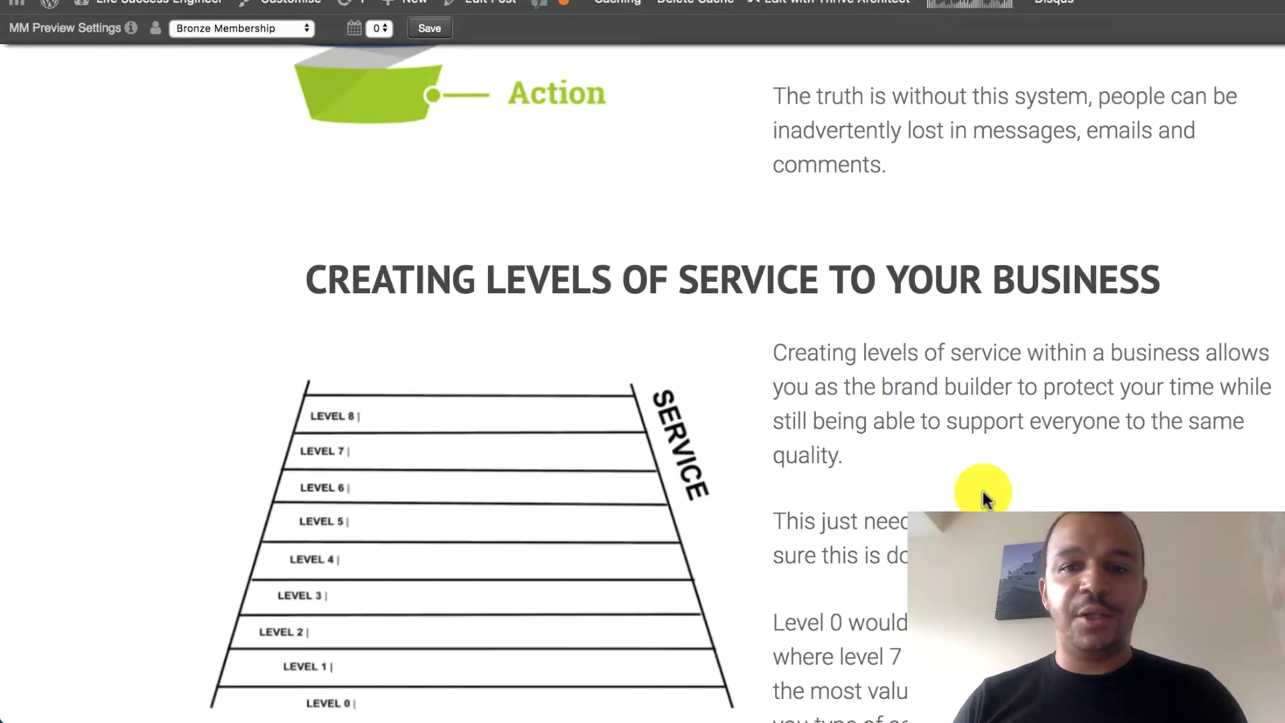
# Review the Session 1 post's sections from the service levels through Question 3, the blog layout and the Tony Robbins website example.
pyautogui.scroll(-20, 983, 492)
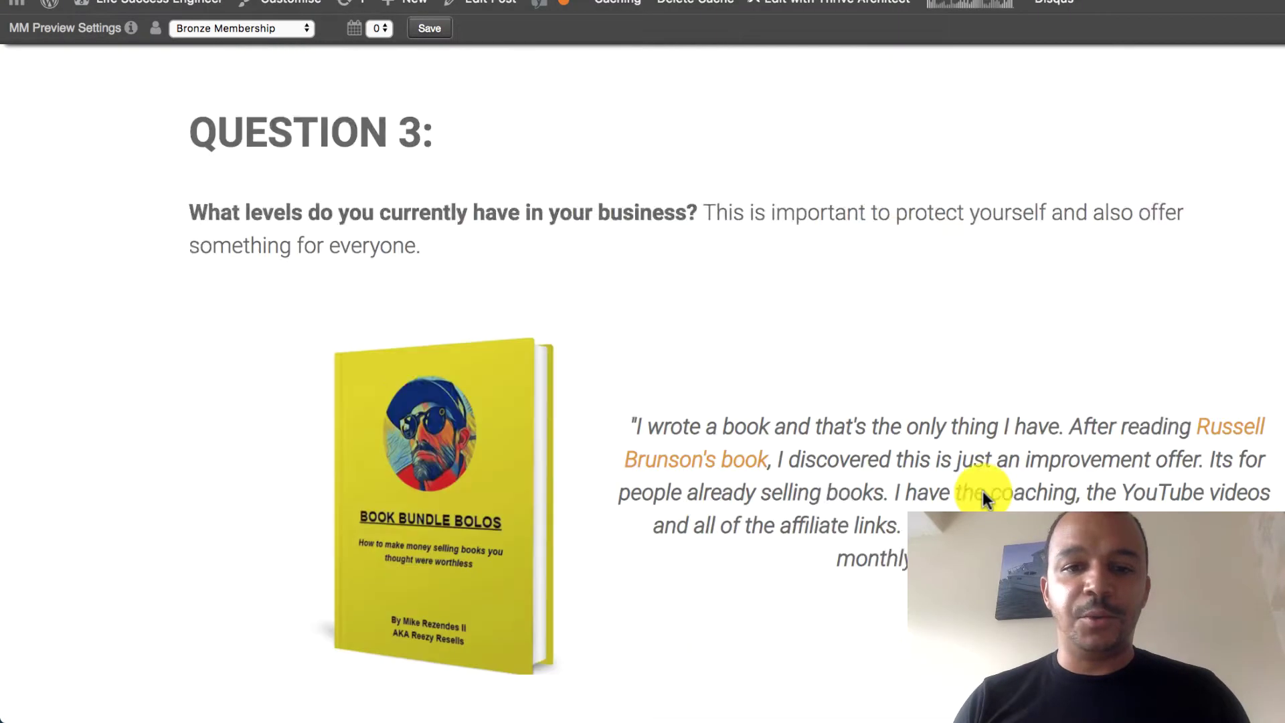
pyautogui.scroll(-7, 982, 495)
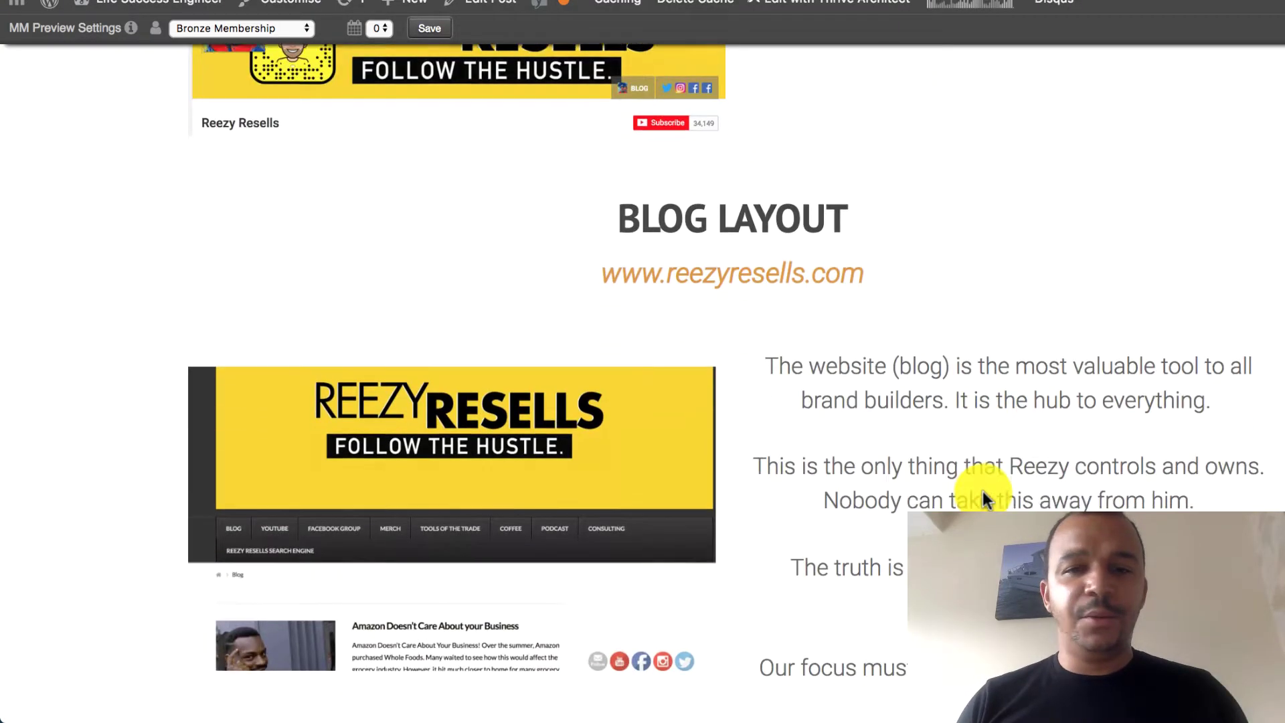
pyautogui.scroll(-20, 983, 488)
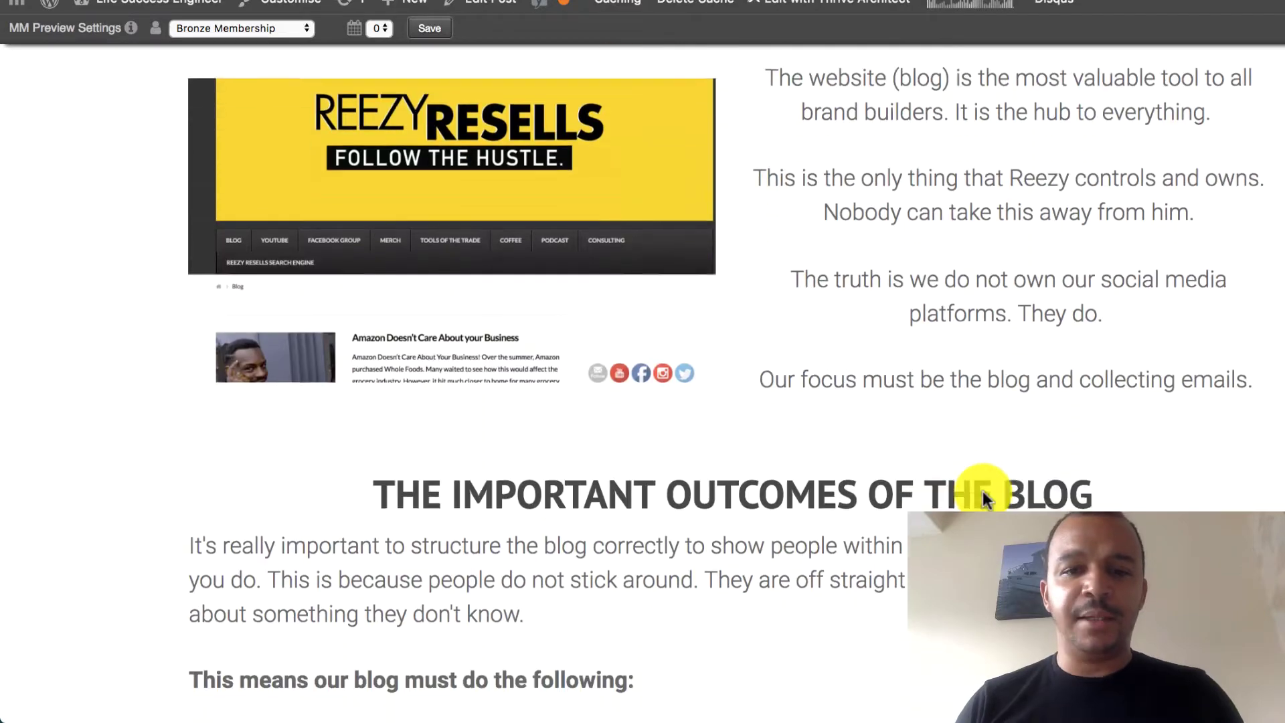
pyautogui.scroll(-20, 982, 489)
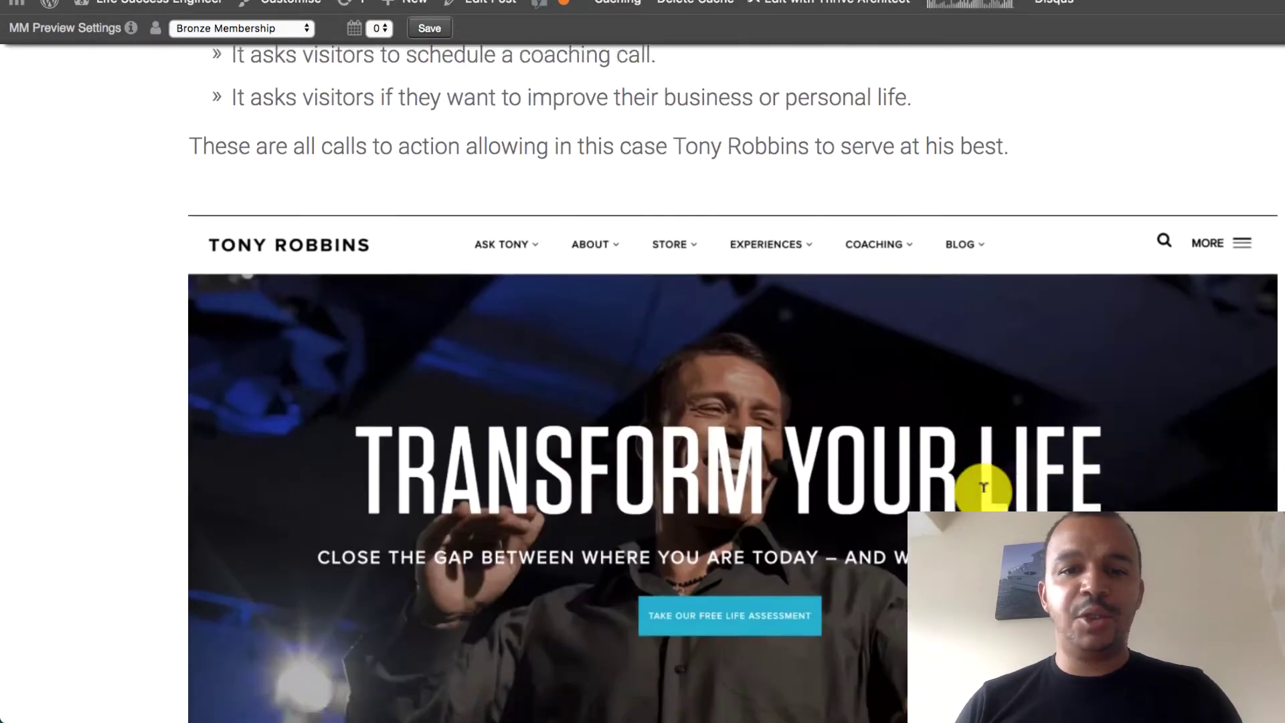
pyautogui.scroll(-20, 983, 495)
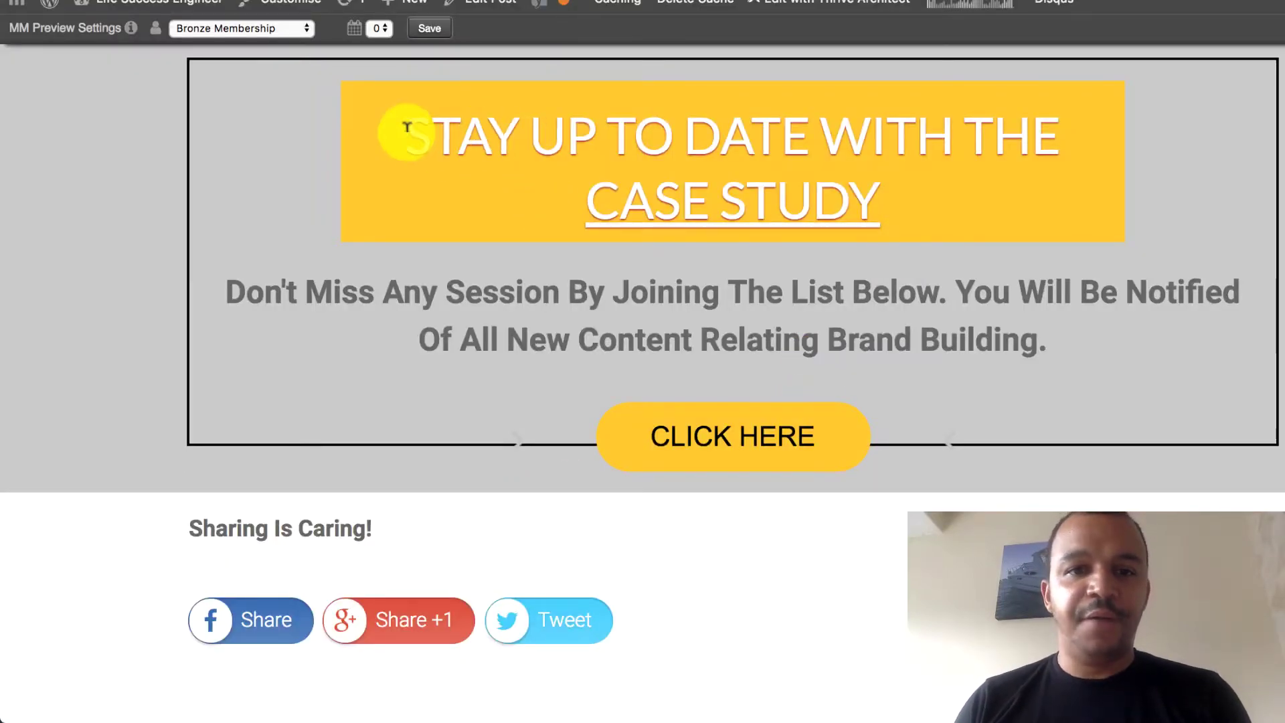
# Examine the "Stay Up To Date With The Case Study" call to action, its pop-up form, the share buttons and the sign-off.
pyautogui.moveTo(405, 134); pyautogui.dragTo(918, 207)
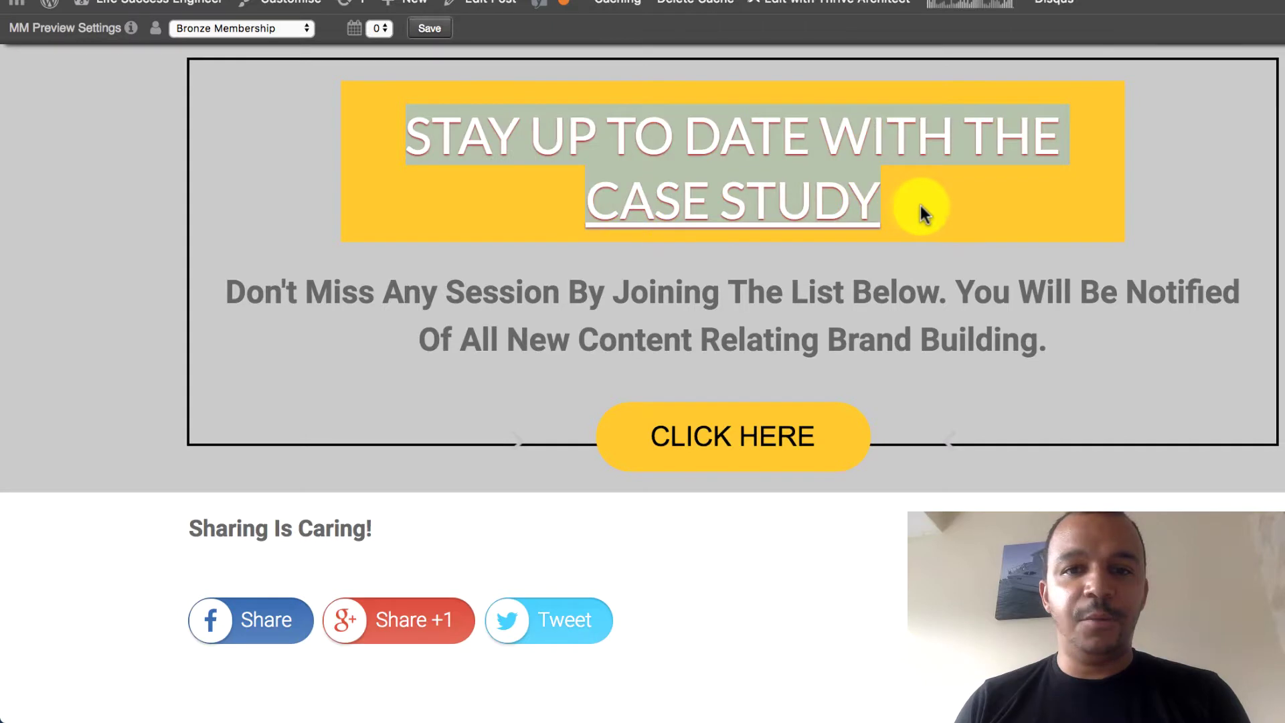
pyautogui.click(739, 437)
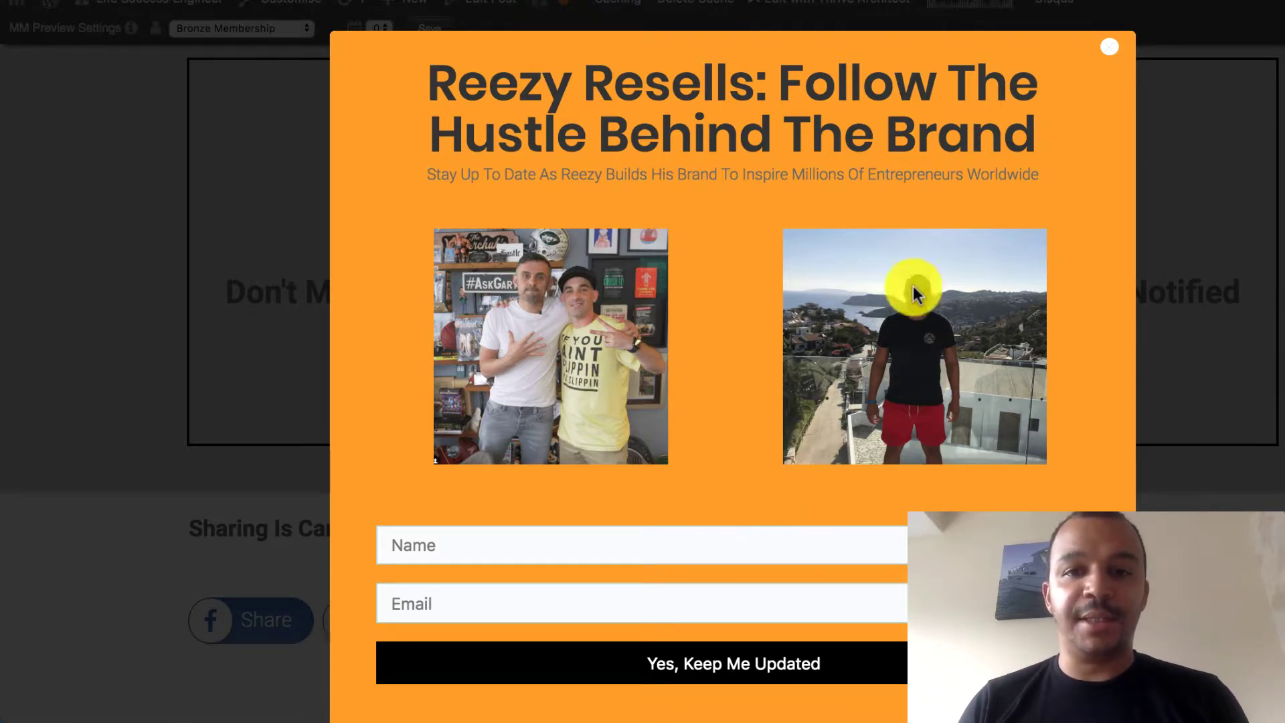
pyautogui.click(1109, 48)
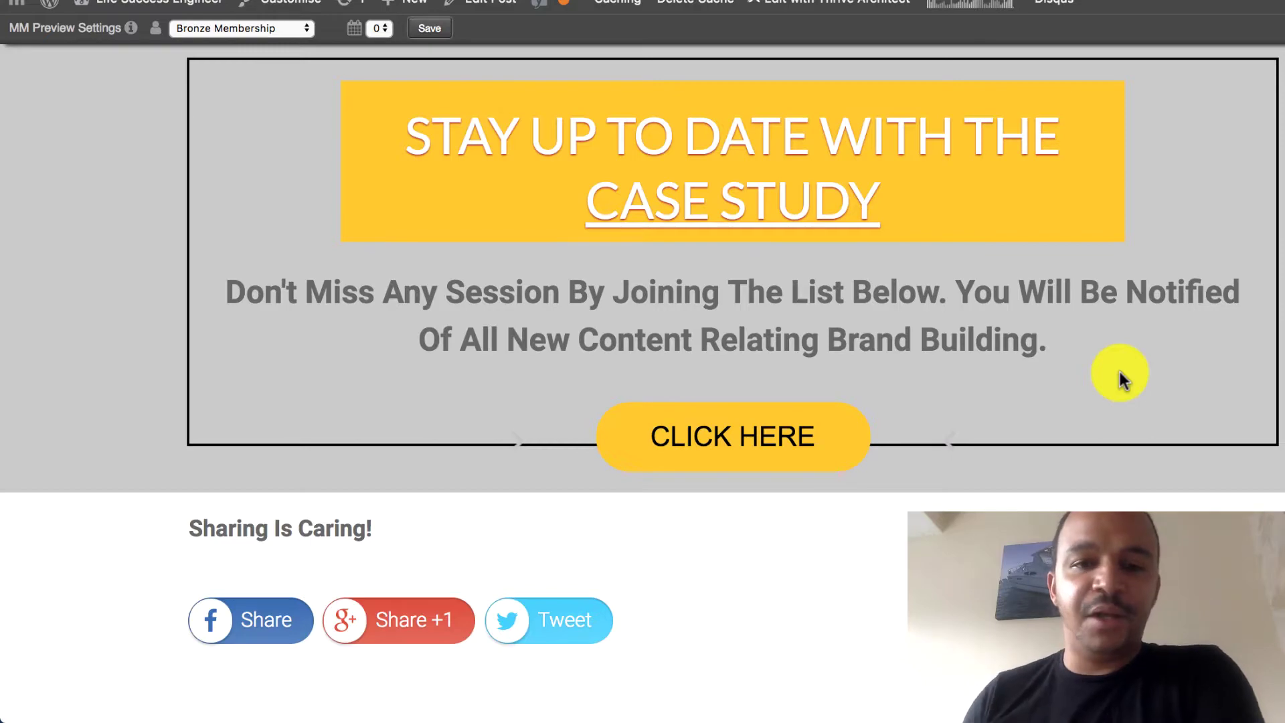
pyautogui.scroll(-5, 1119, 371)
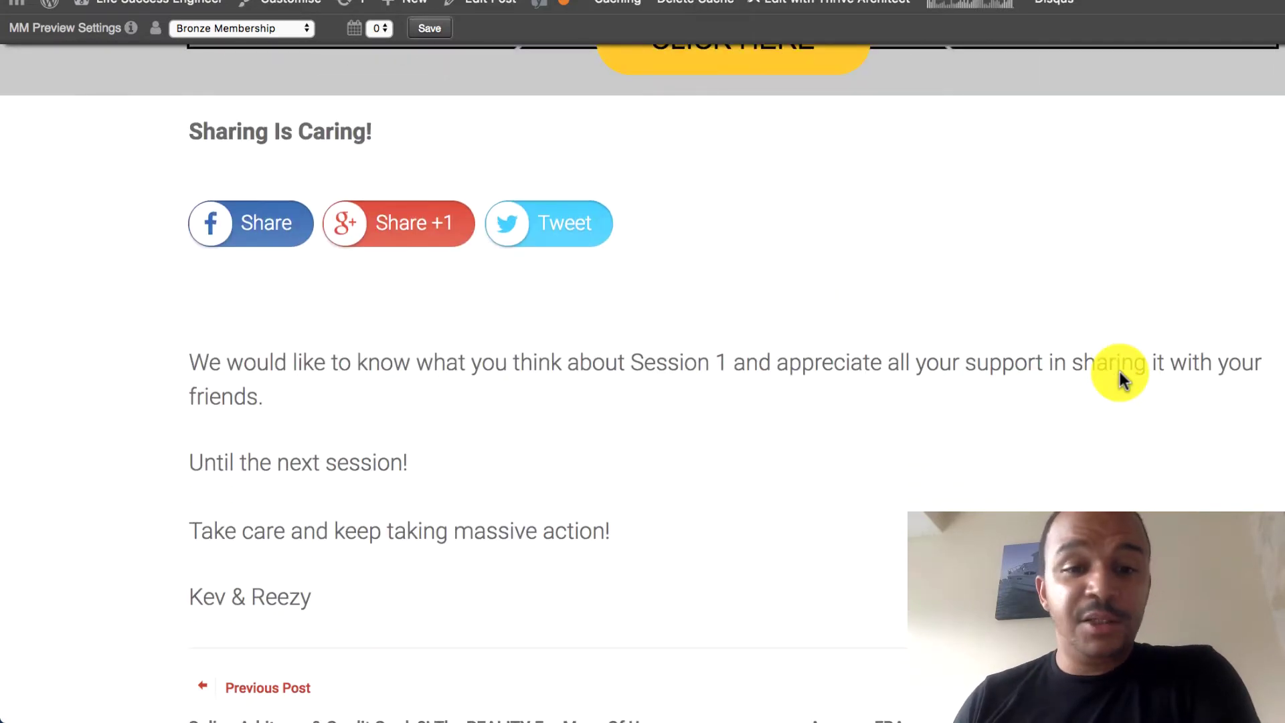
pyautogui.scroll(-5, 1119, 367)
pyautogui.scroll(15, 1119, 371)
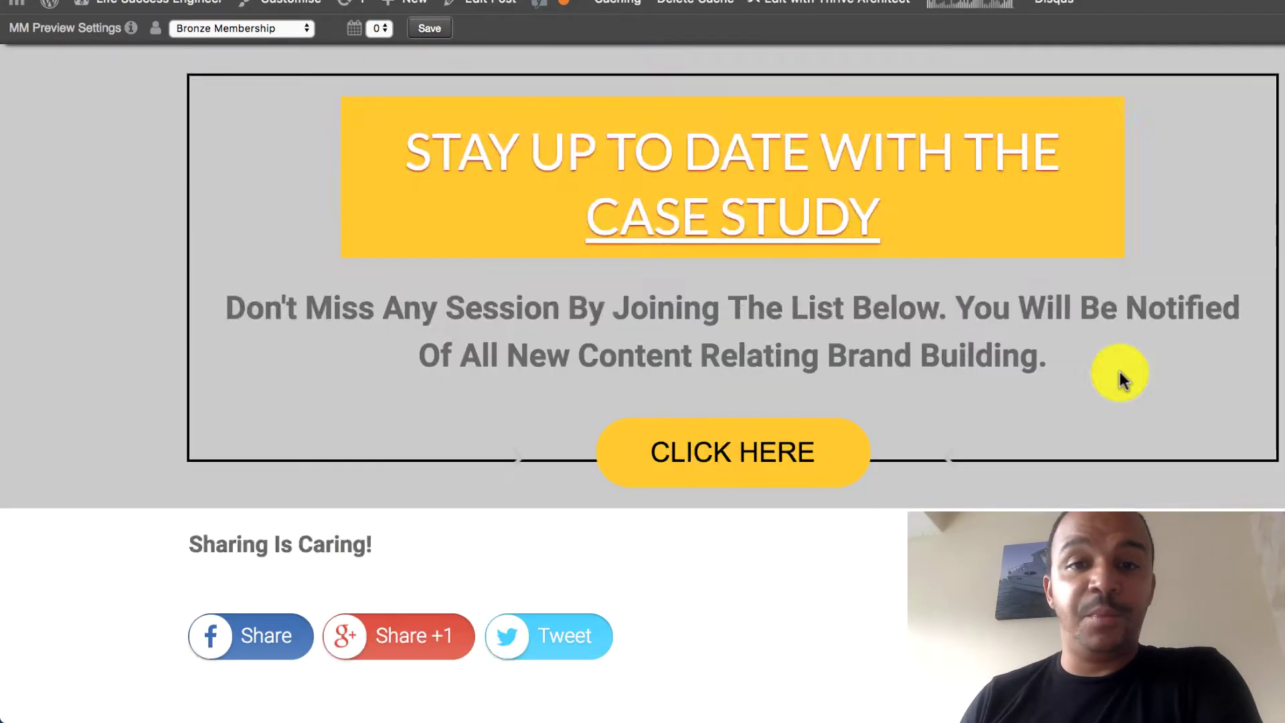
pyautogui.scroll(-15, 1119, 370)
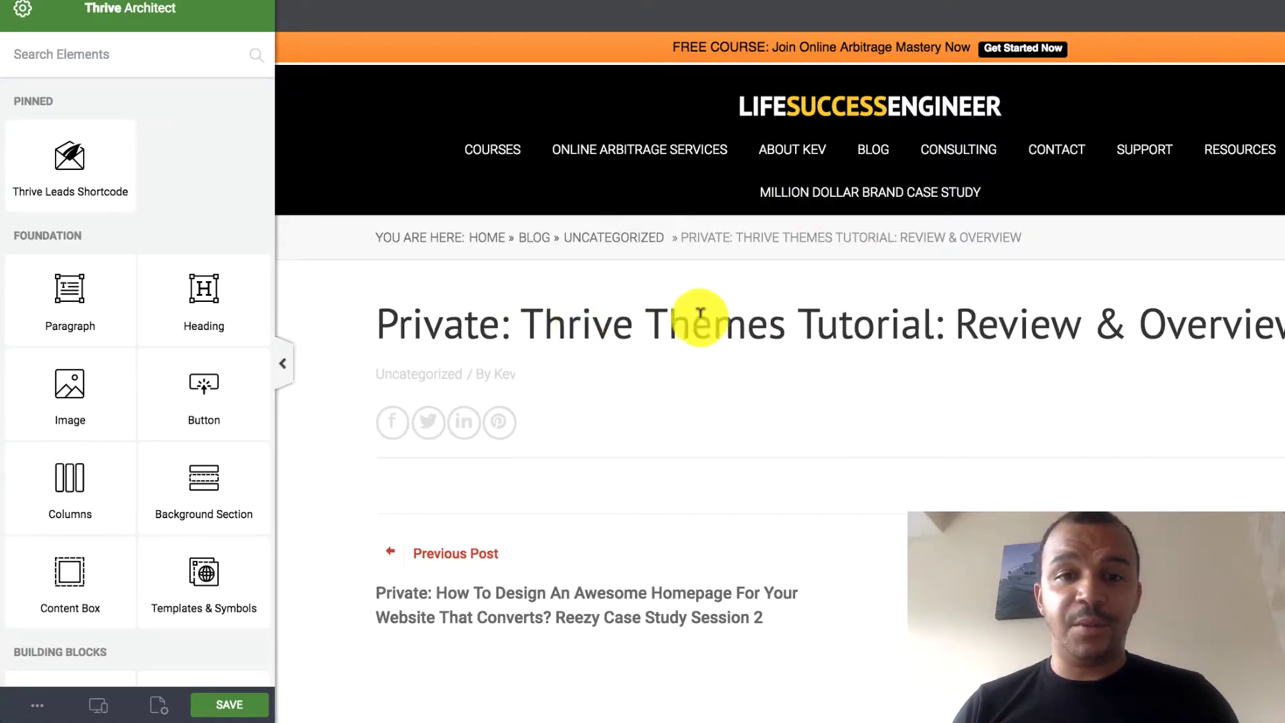
# Check the new post's title as displayed in the Thrive Architect editor.
pyautogui.moveTo(669, 315); pyautogui.dragTo(543, 314)
pyautogui.moveTo(931, 306); pyautogui.dragTo(934, 309)
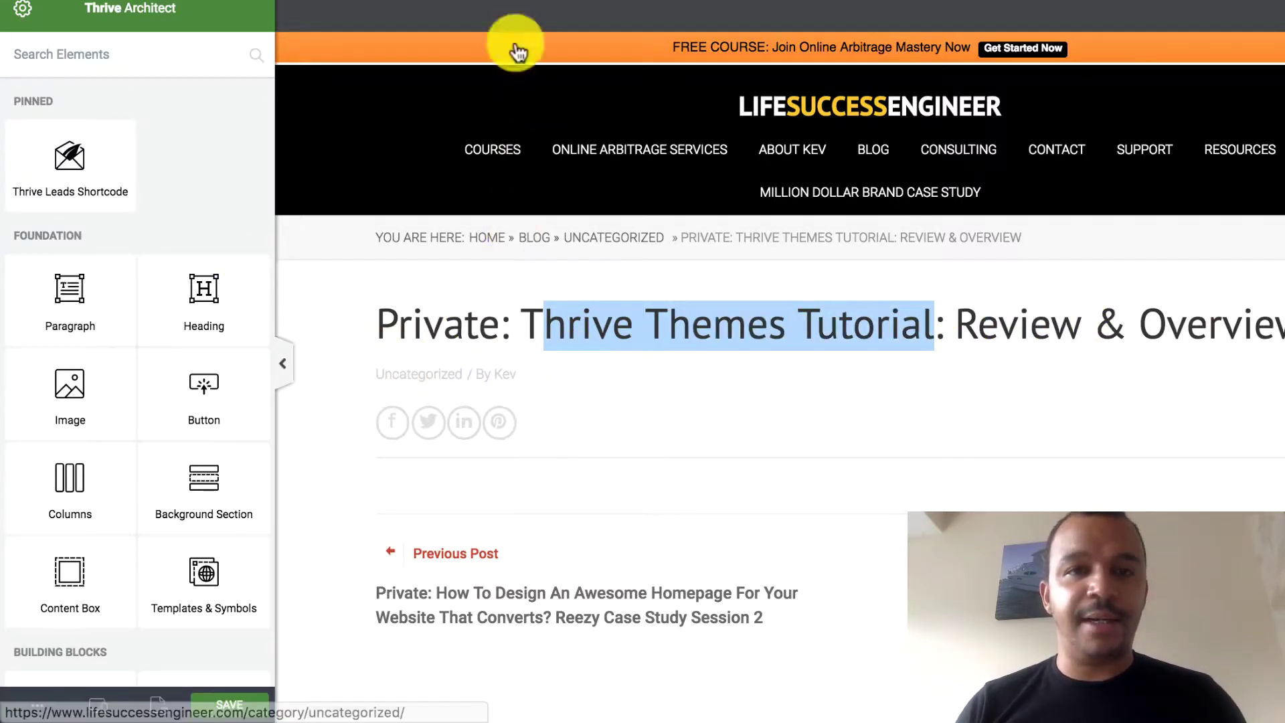
pyautogui.moveTo(1018, 326); pyautogui.dragTo(1223, 326)
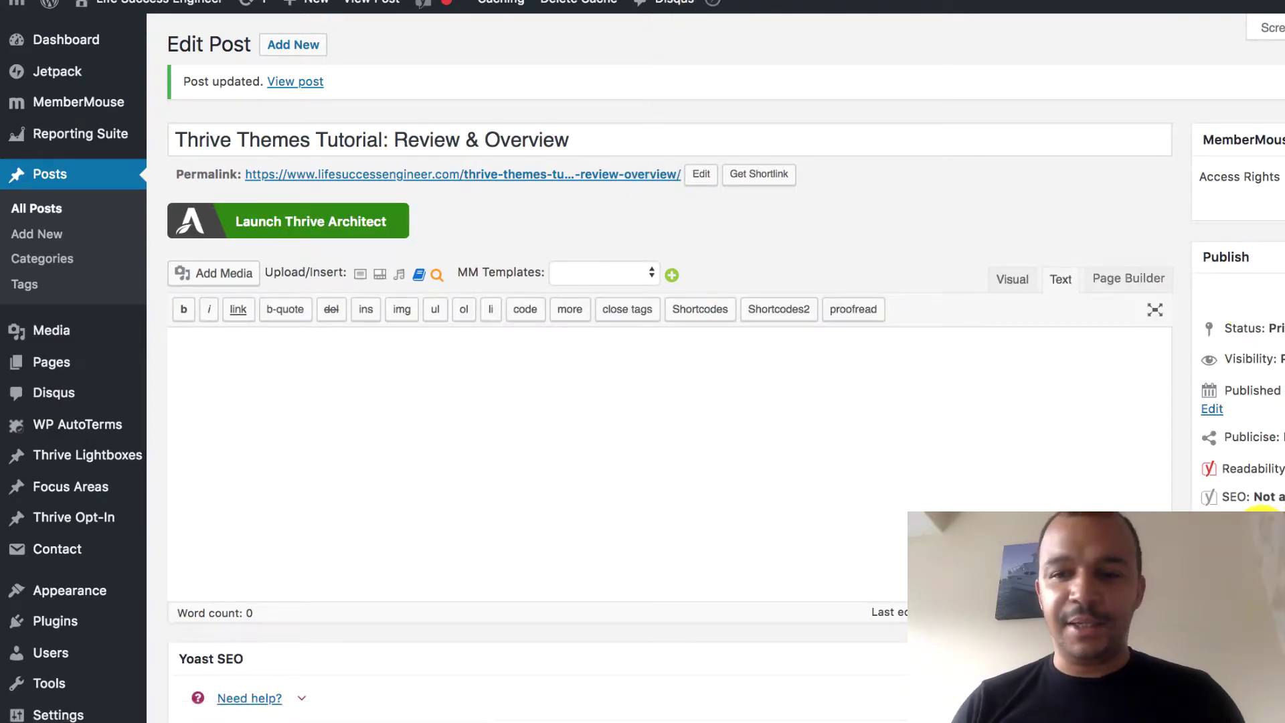
# Add a new post category named "Thrive Themes" and unassign the post from Uncategorized.
pyautogui.scroll(-6, 669, 402)
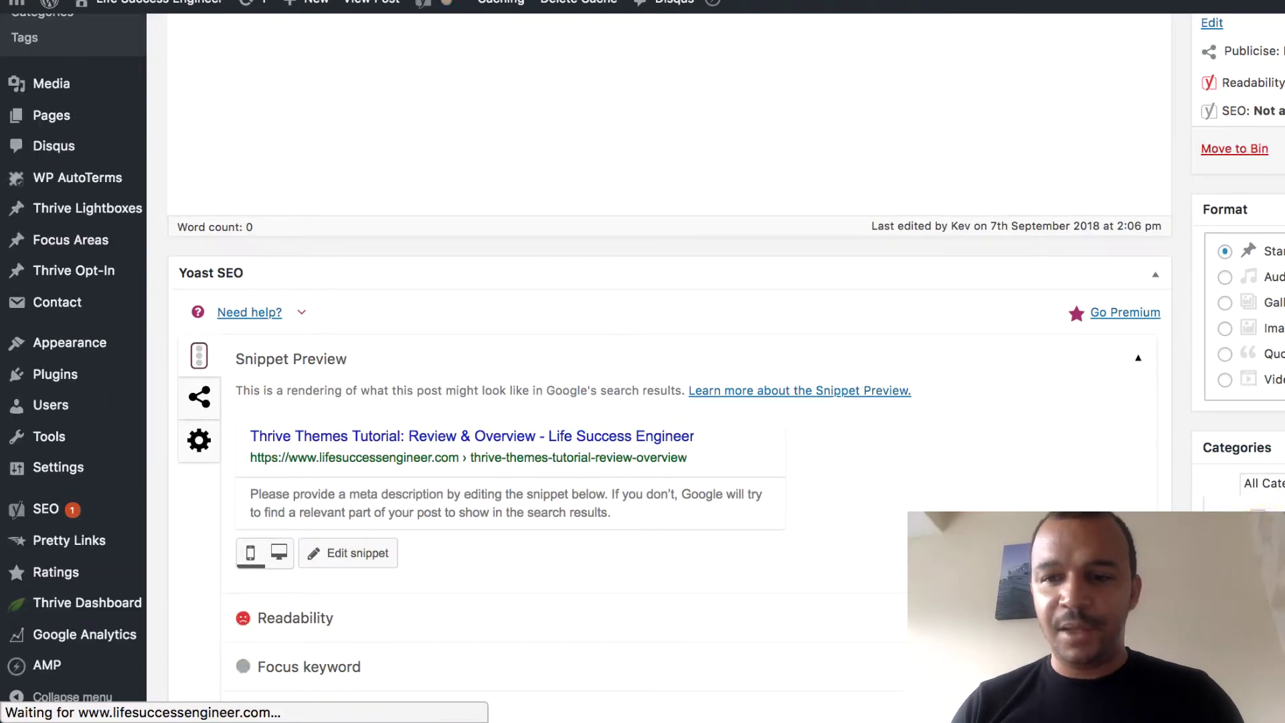
pyautogui.scroll(-3, 669, 335)
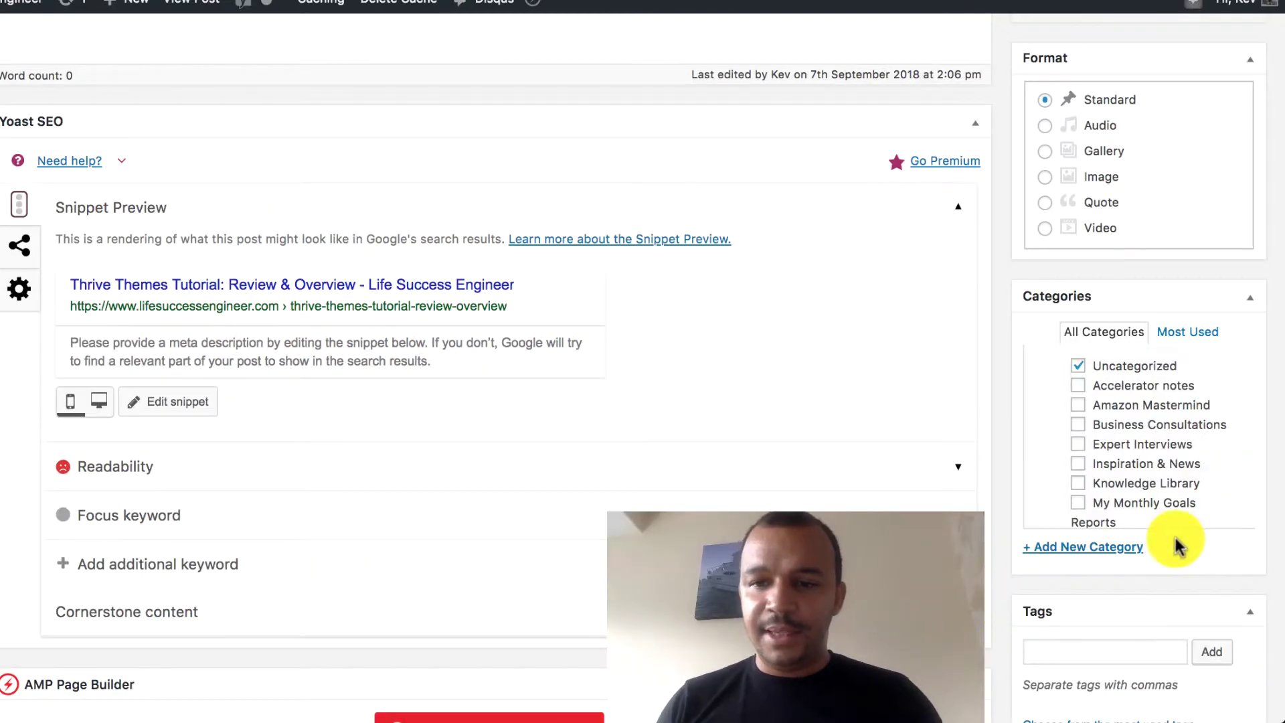
pyautogui.click(1263, 545)
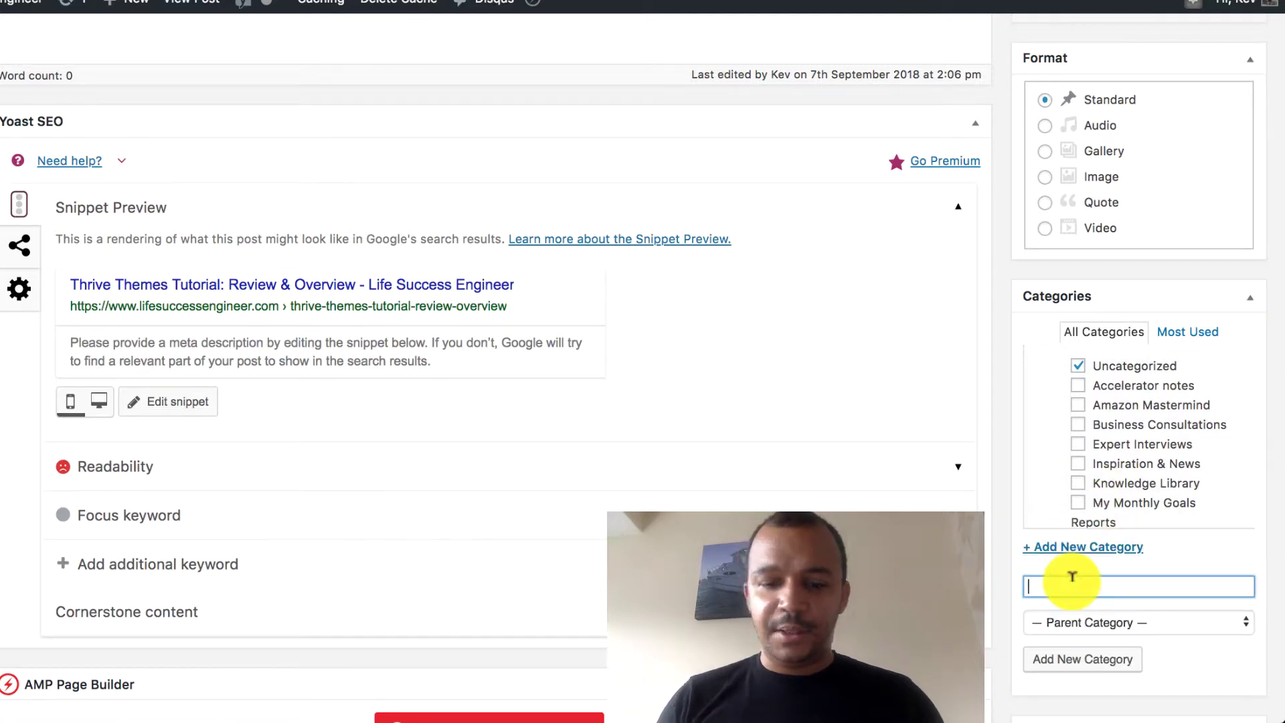
pyautogui.write('Thrive Themes')
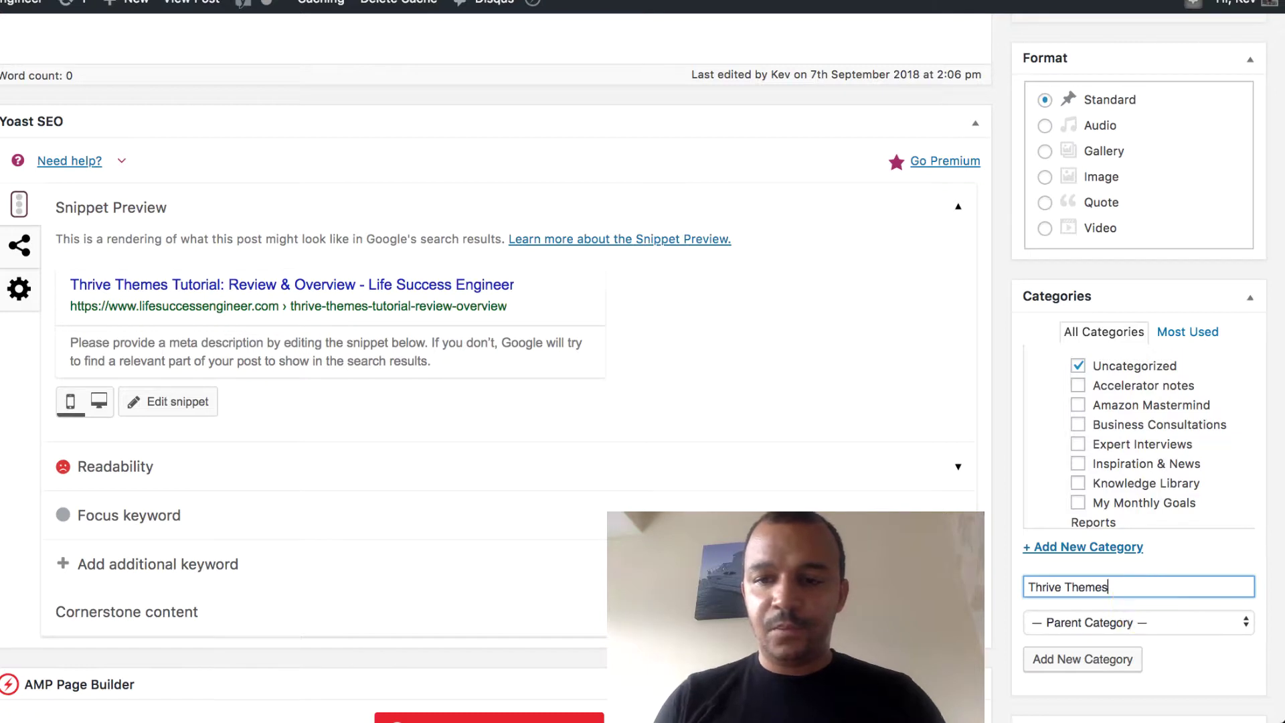
pyautogui.click(1077, 366)
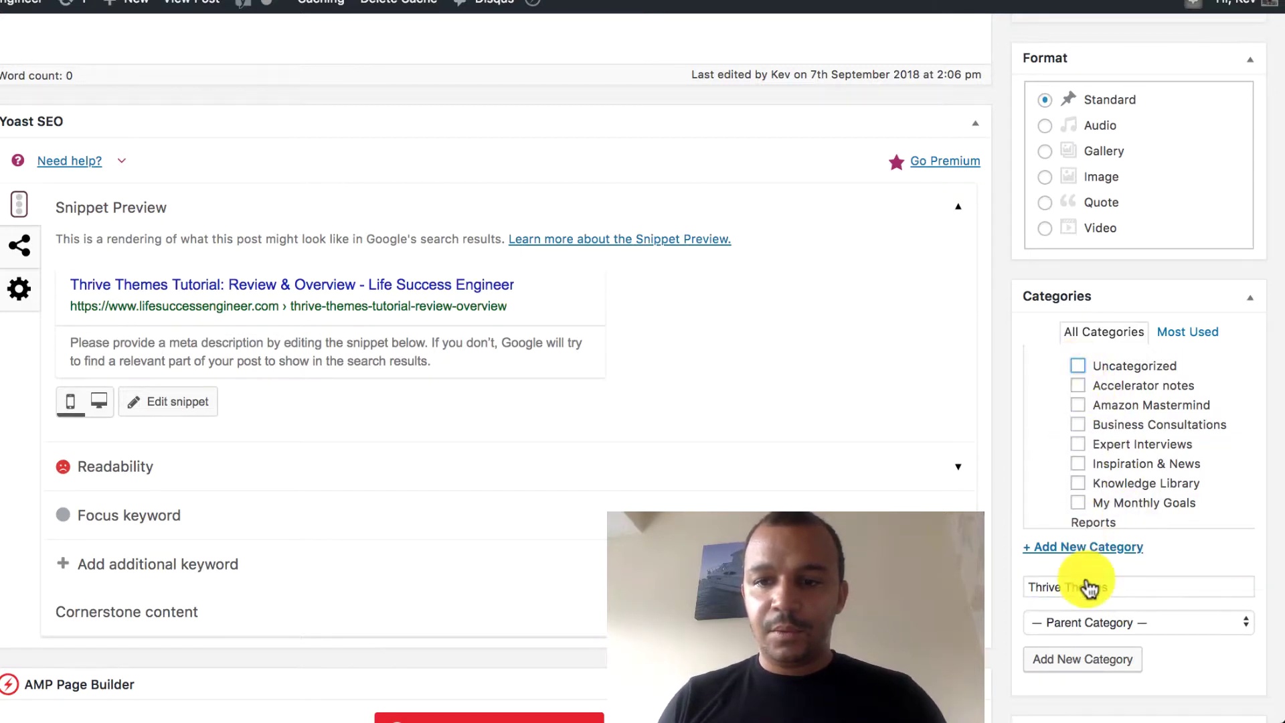
pyautogui.click(1098, 661)
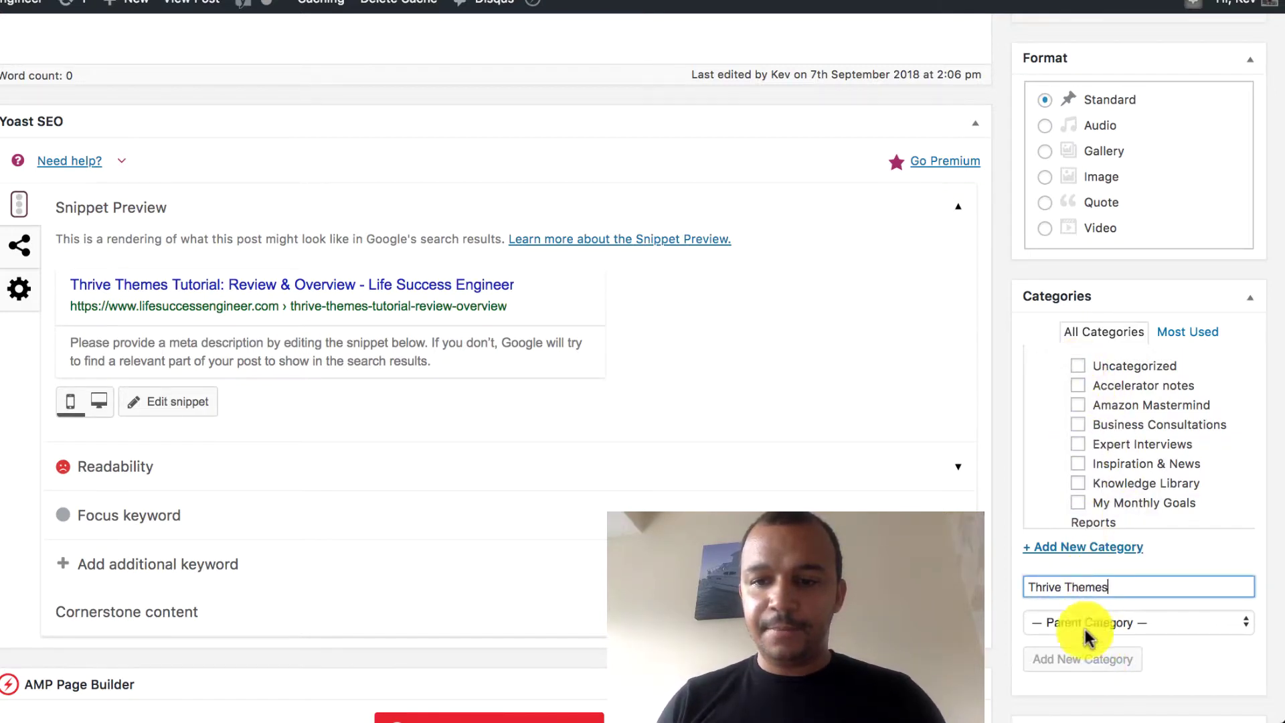
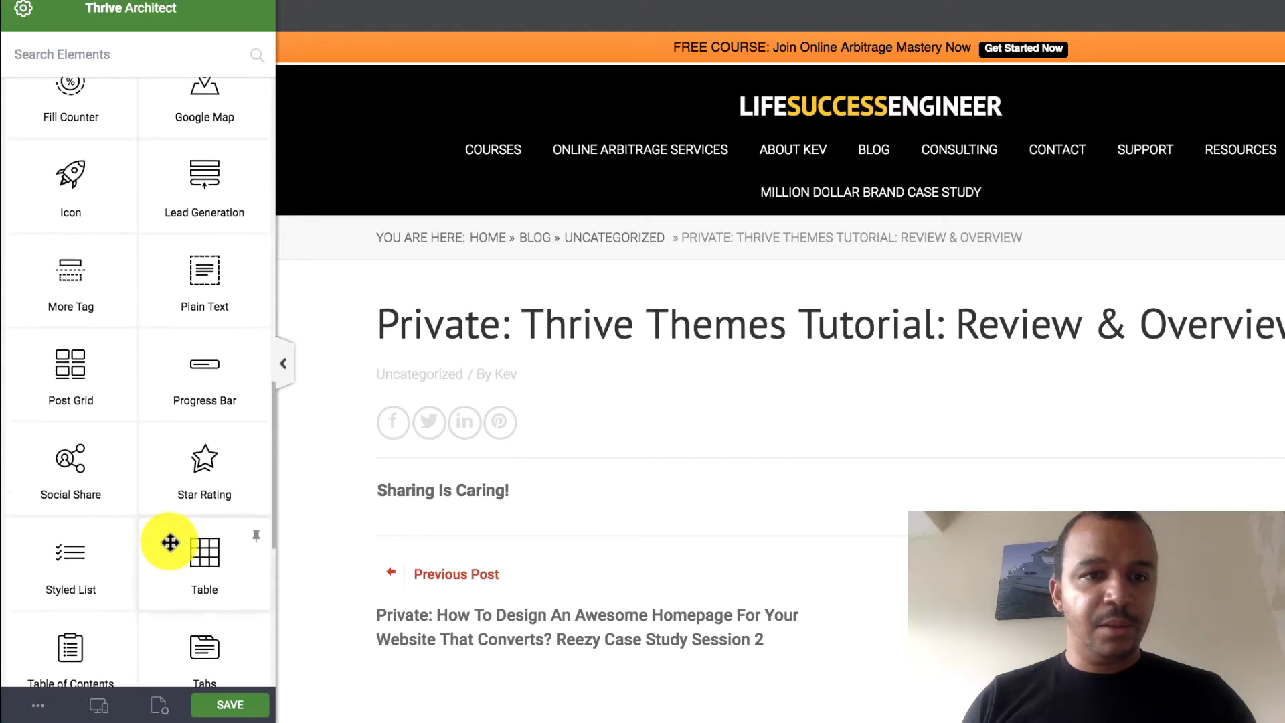
# Add a Social Share element beneath the "Sharing Is Caring!" text and set its size to 26 px.
pyautogui.moveTo(103, 470); pyautogui.dragTo(473, 489)
pyautogui.moveTo(629, 507)
pyautogui.mouseDown()
pyautogui.moveTo(765, 536)
pyautogui.moveTo(869, 530)
pyautogui.moveTo(951, 503)
pyautogui.moveTo(866, 507)
pyautogui.moveTo(857, 490)
pyautogui.mouseUp()
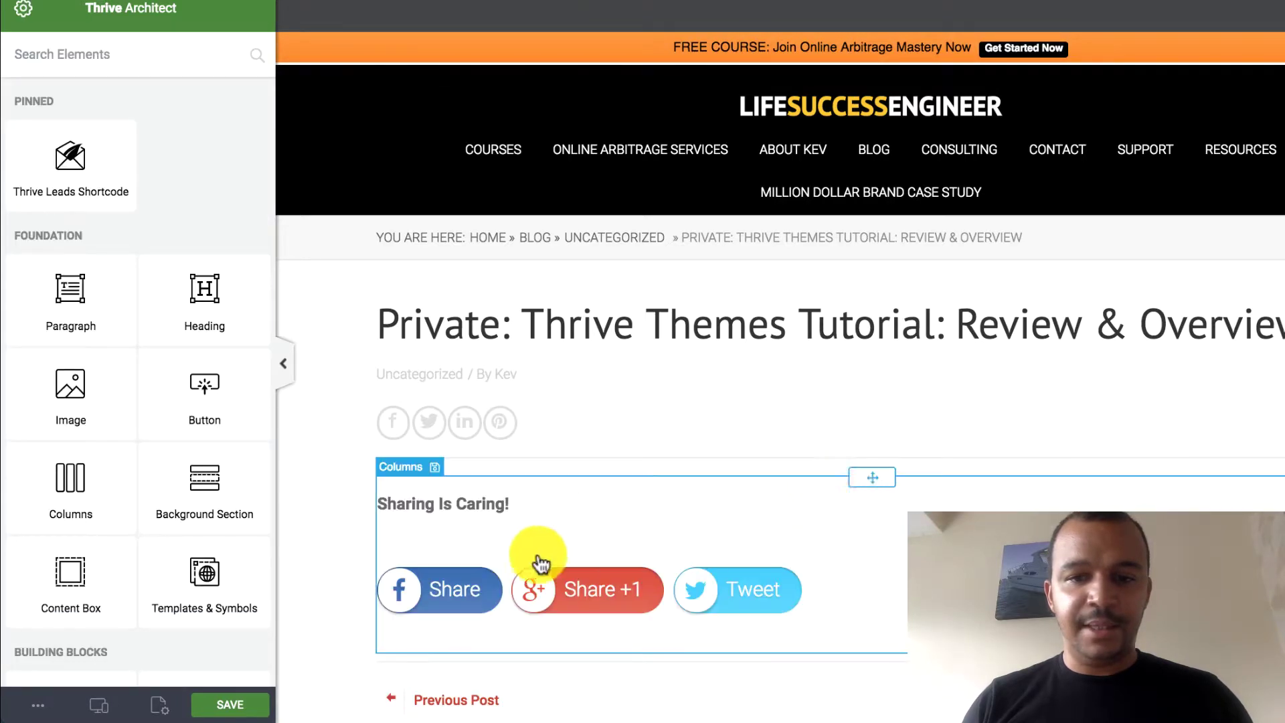
pyautogui.click(763, 572)
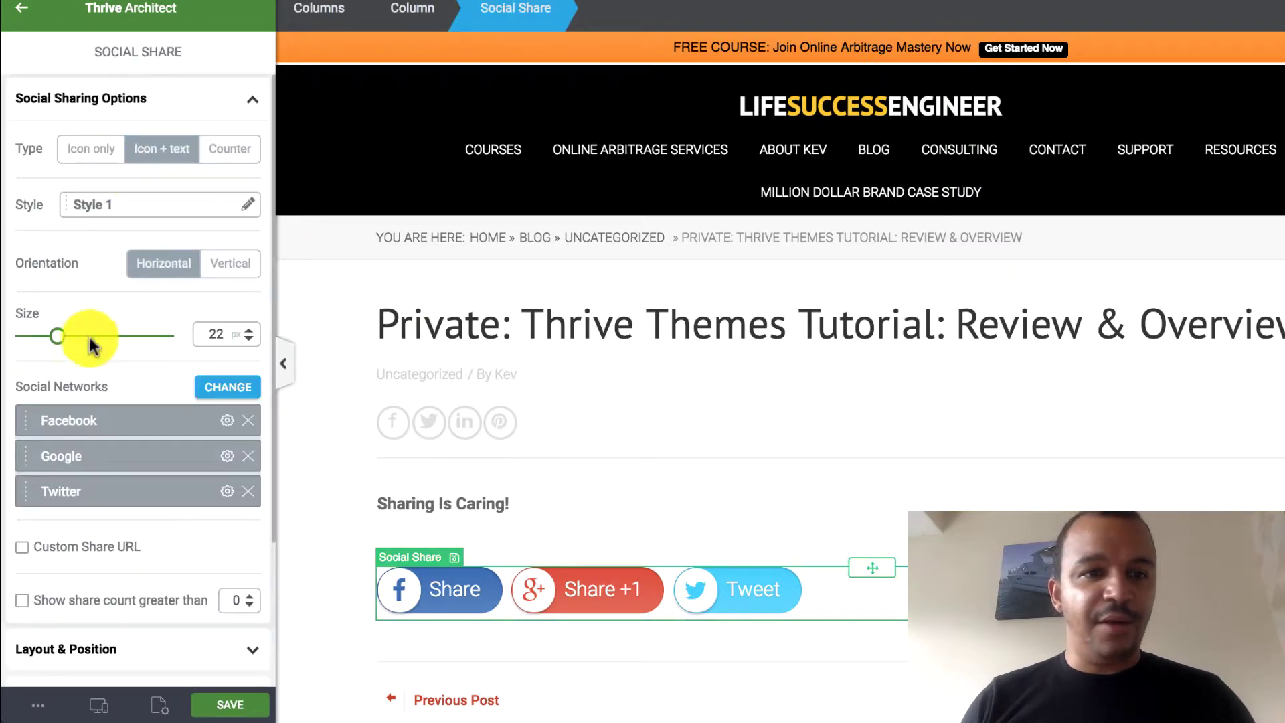
pyautogui.moveTo(63, 335)
pyautogui.mouseDown()
pyautogui.moveTo(46, 341)
pyautogui.moveTo(79, 348)
pyautogui.mouseUp()
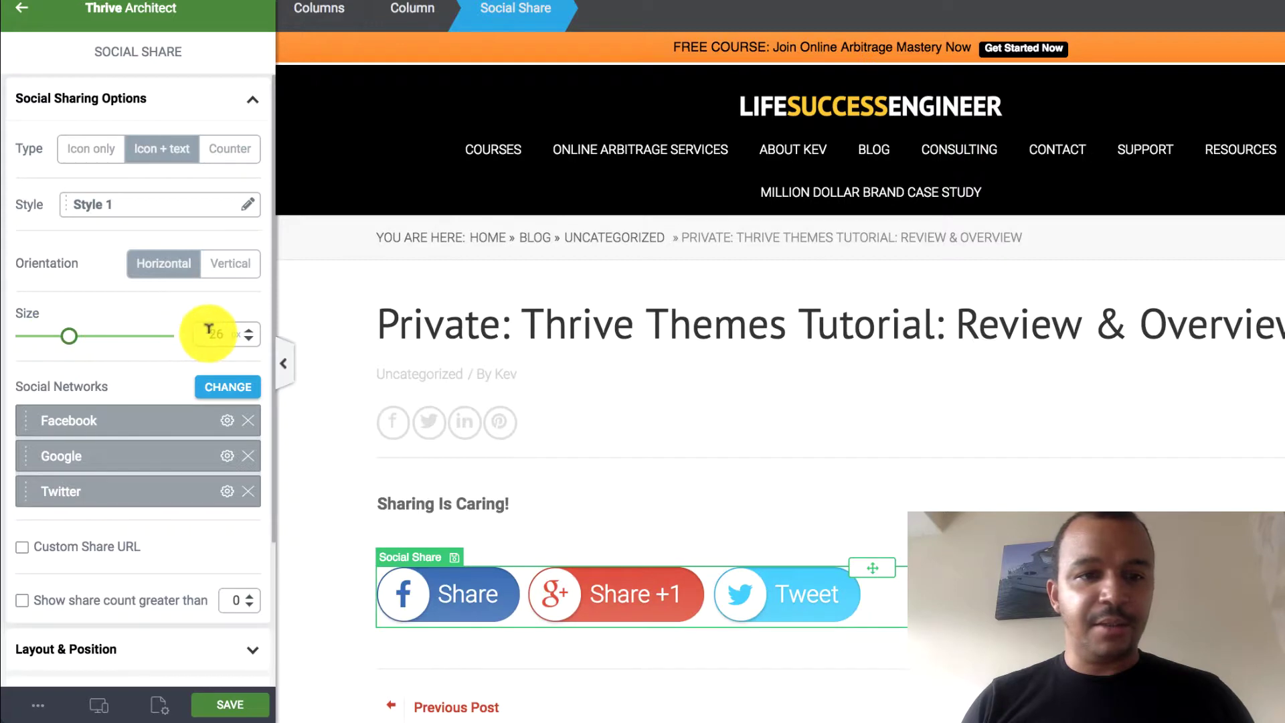
# Set the Social Share size to 22 px and add a paragraph beneath it reading "Thrive Themes is fantastic.".
pyautogui.write('22')
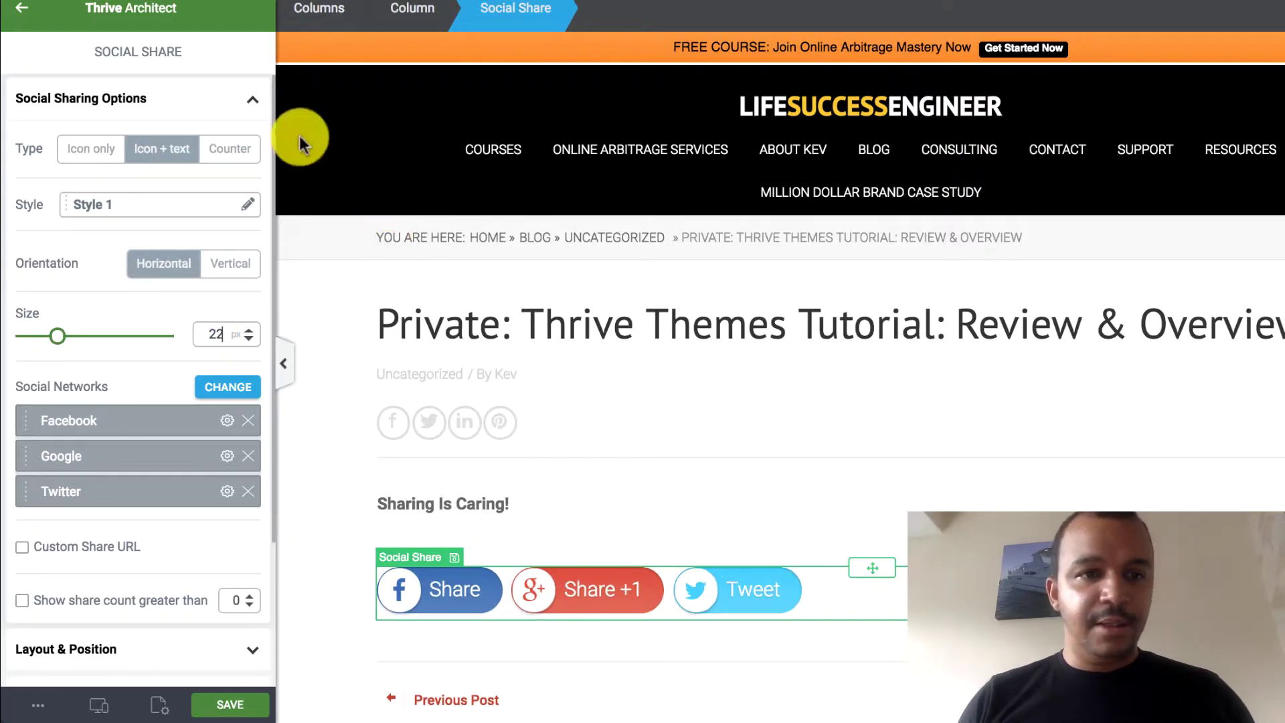
pyautogui.click(345, 283)
pyautogui.moveTo(94, 290); pyautogui.dragTo(436, 616)
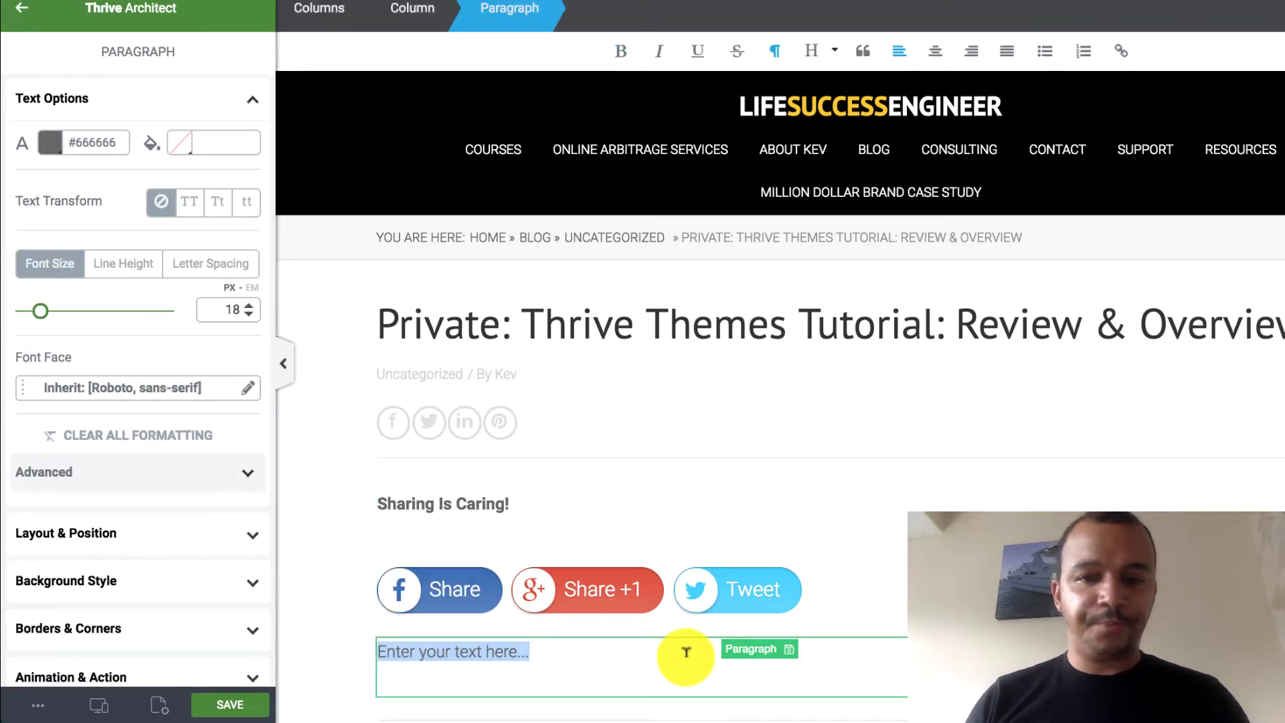
pyautogui.write('Thrive Themes is fantastic')
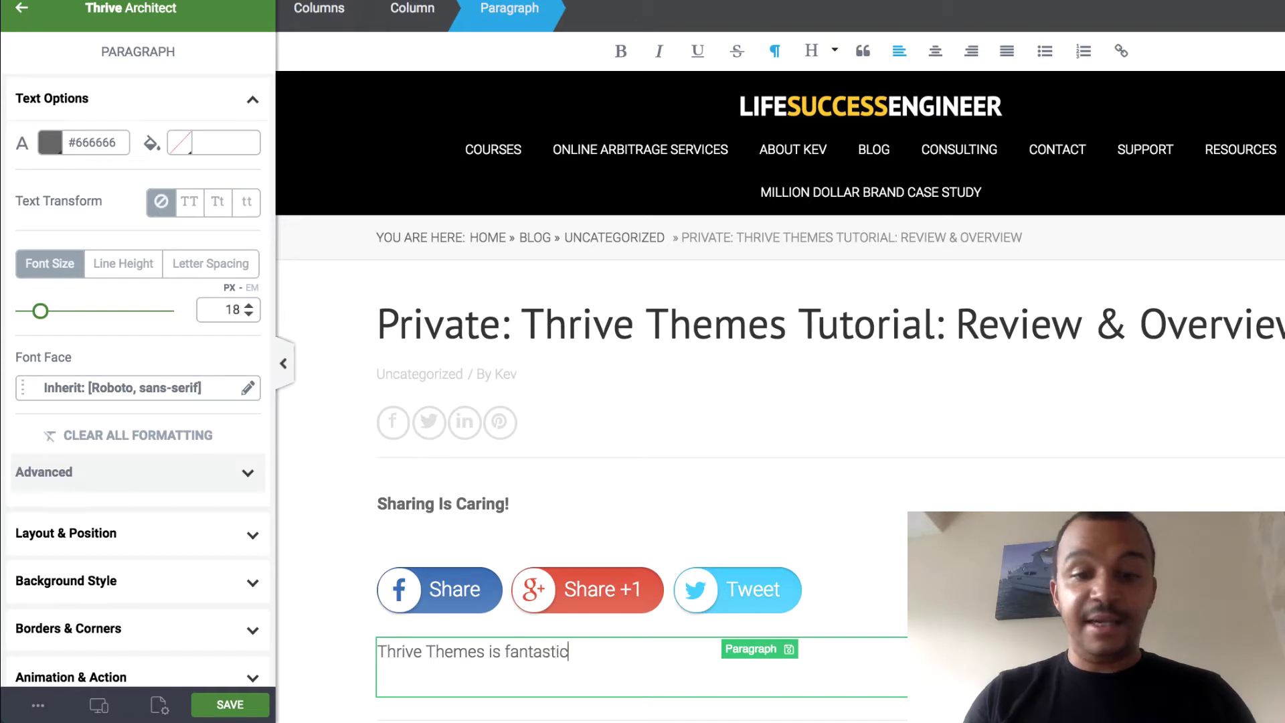
pyautogui.write('.')
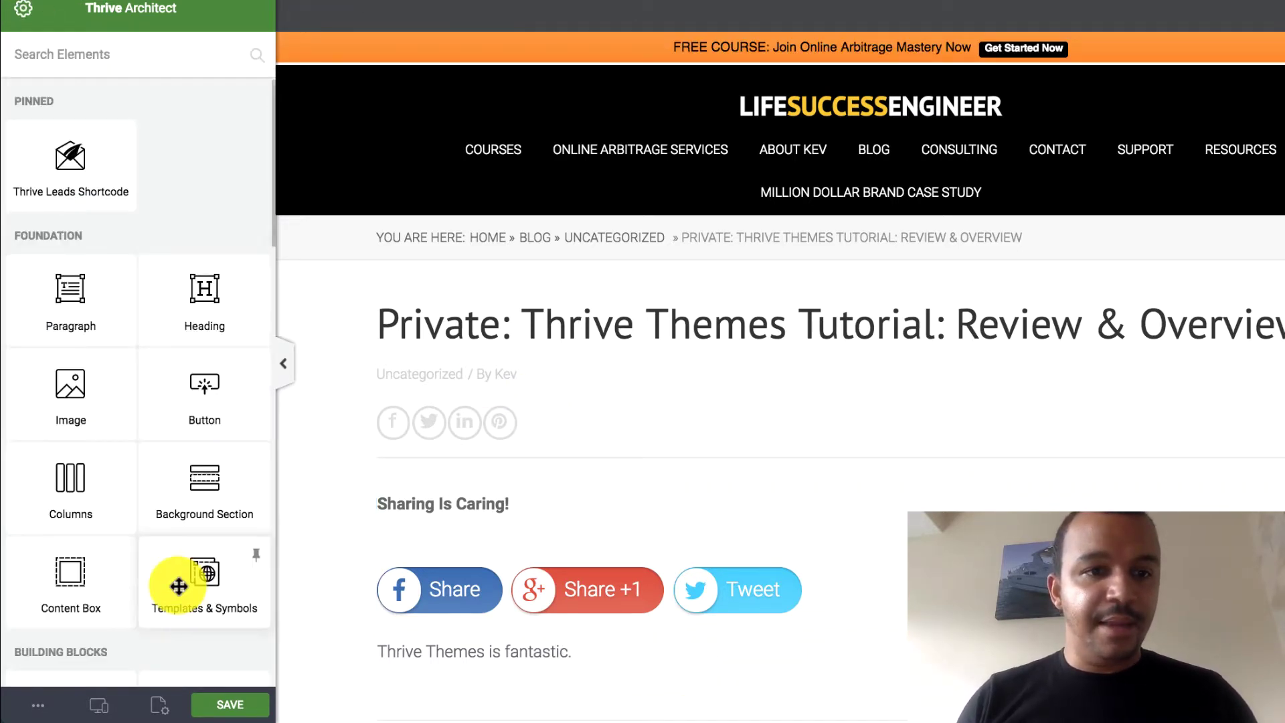
# Add a Contact Form element in a column to the left of the "Sharing Is Caring!" content.
pyautogui.scroll(-3, 178, 582)
pyautogui.scroll(-5, 155, 426)
pyautogui.scroll(-15, 155, 427)
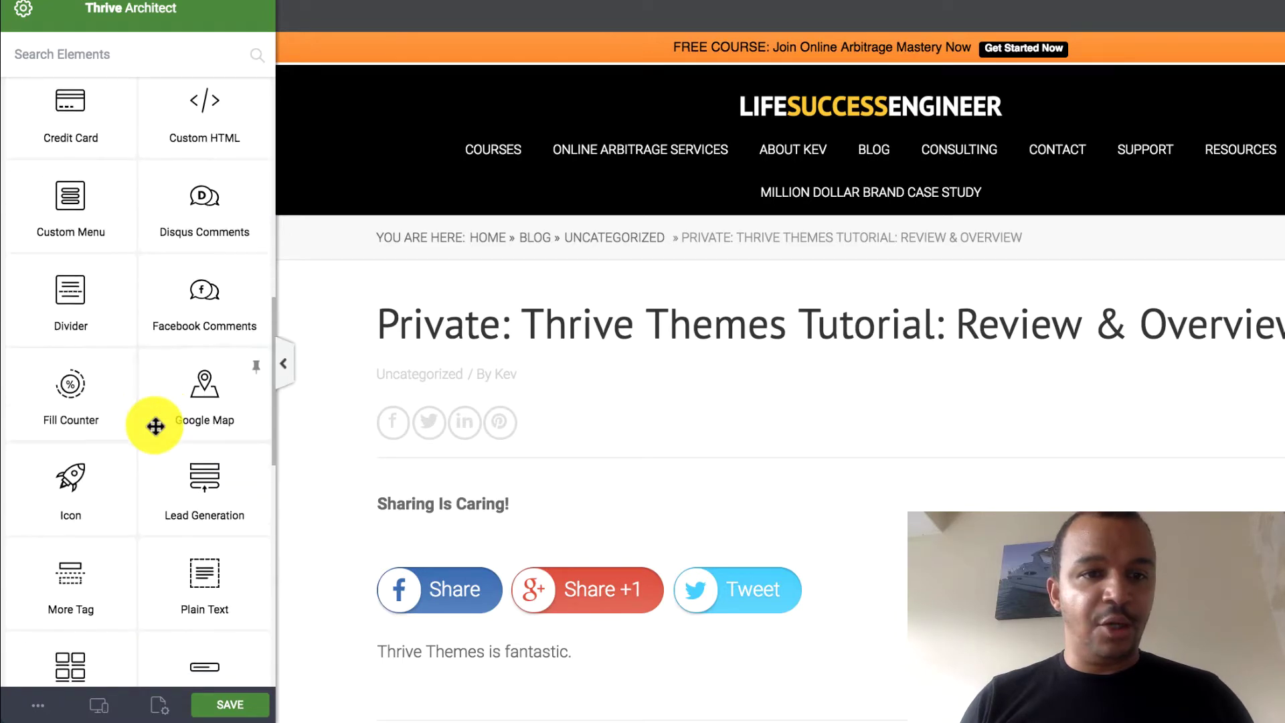
pyautogui.scroll(-5, 155, 426)
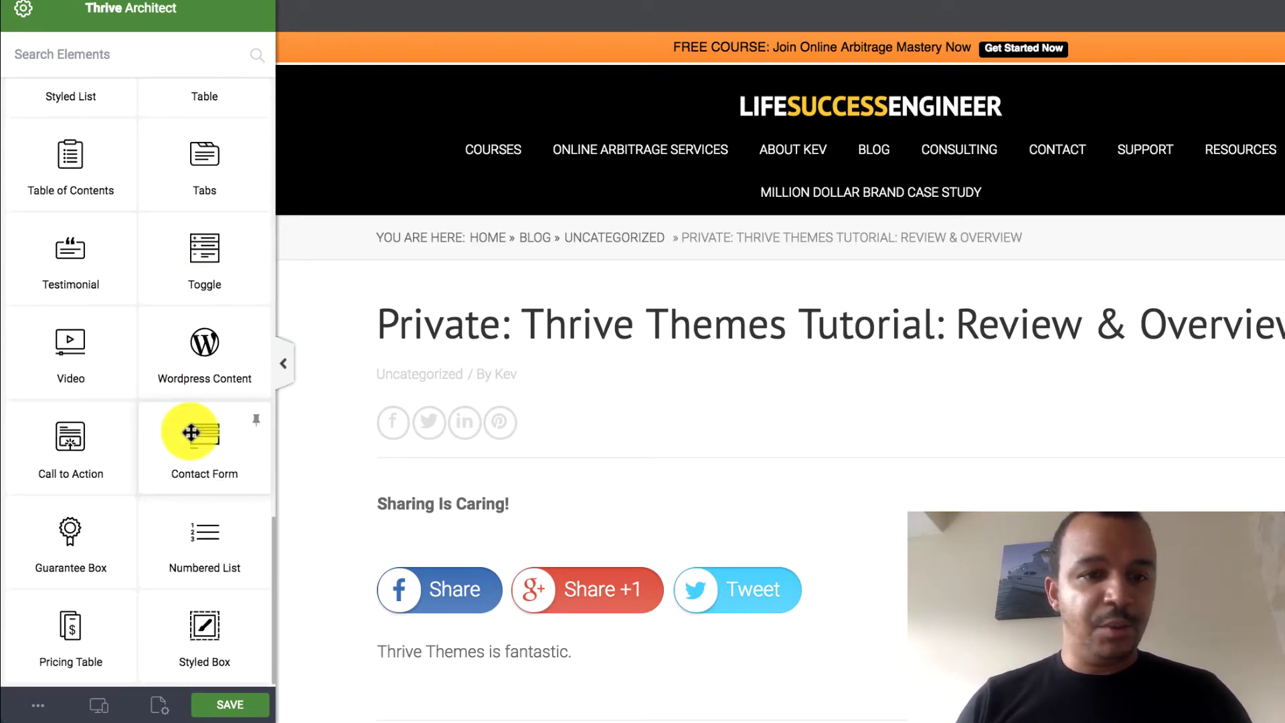
pyautogui.moveTo(191, 433)
pyautogui.mouseDown()
pyautogui.moveTo(499, 569)
pyautogui.moveTo(565, 661)
pyautogui.moveTo(663, 661)
pyautogui.moveTo(636, 634)
pyautogui.mouseUp()
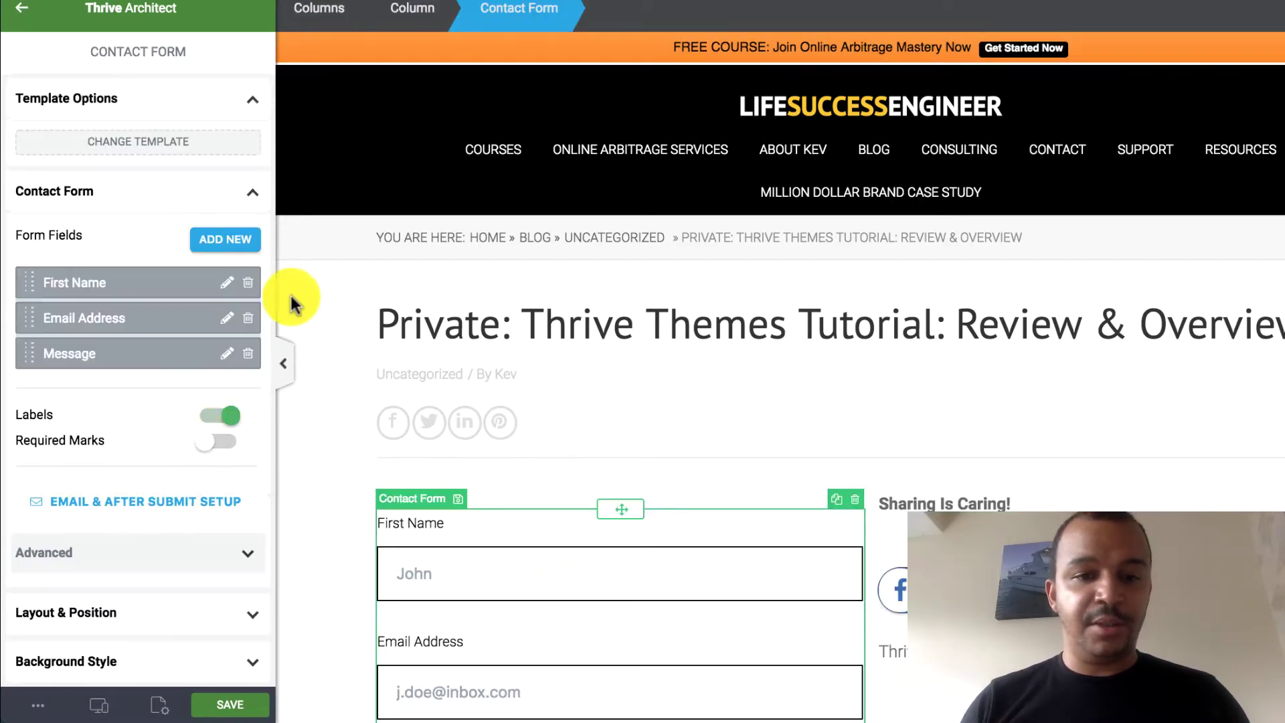
# Add a Video element below the contact form, keeping YouTube as its source.
pyautogui.click(22, 8)
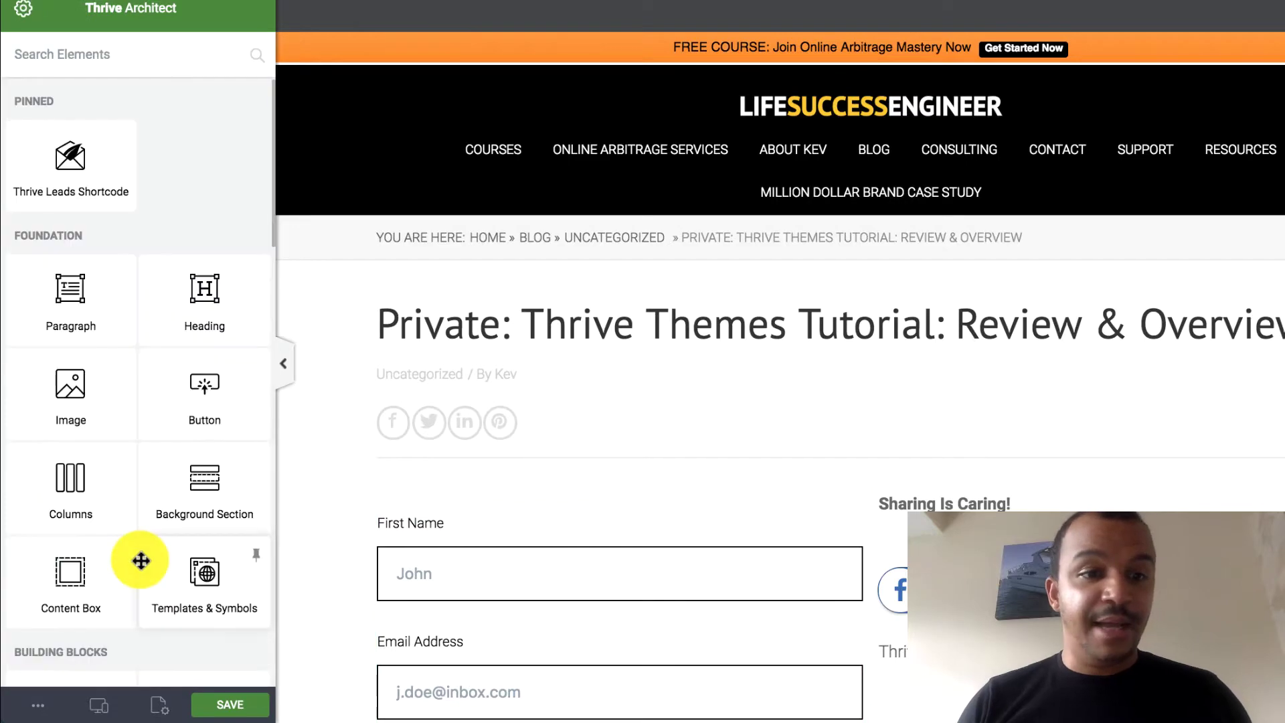
pyautogui.scroll(-5, 141, 561)
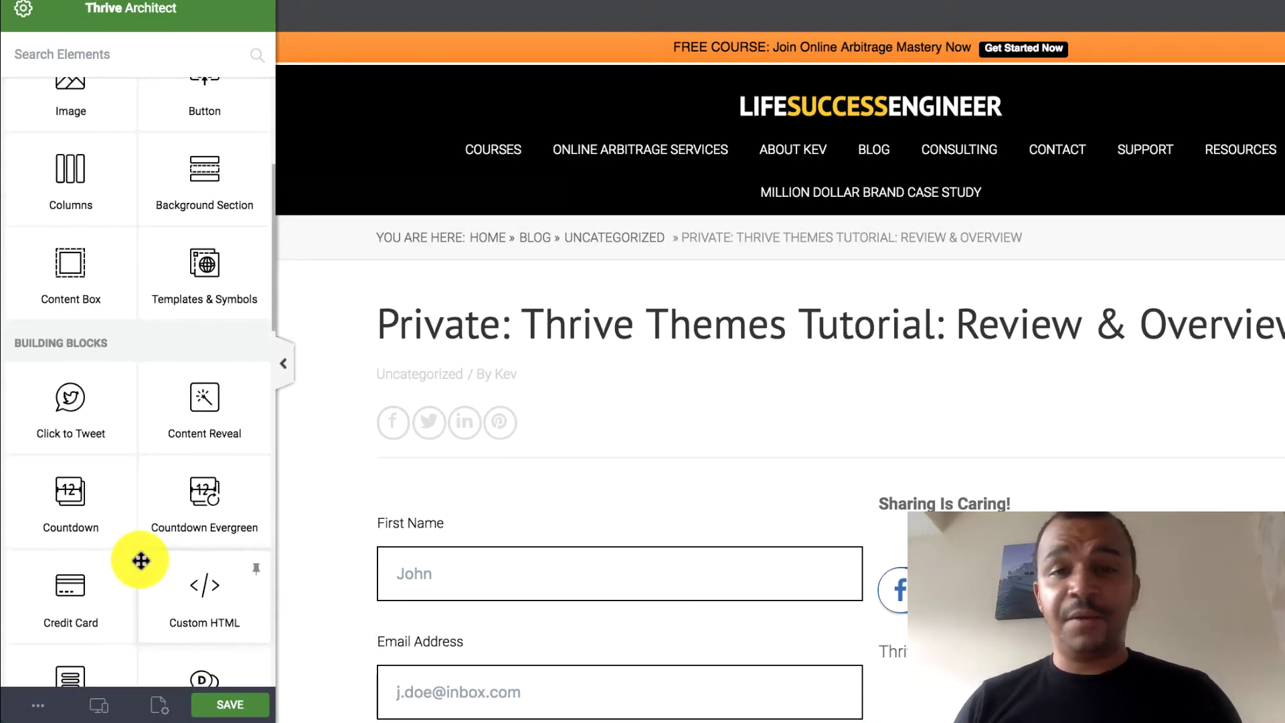
pyautogui.scroll(-7, 140, 561)
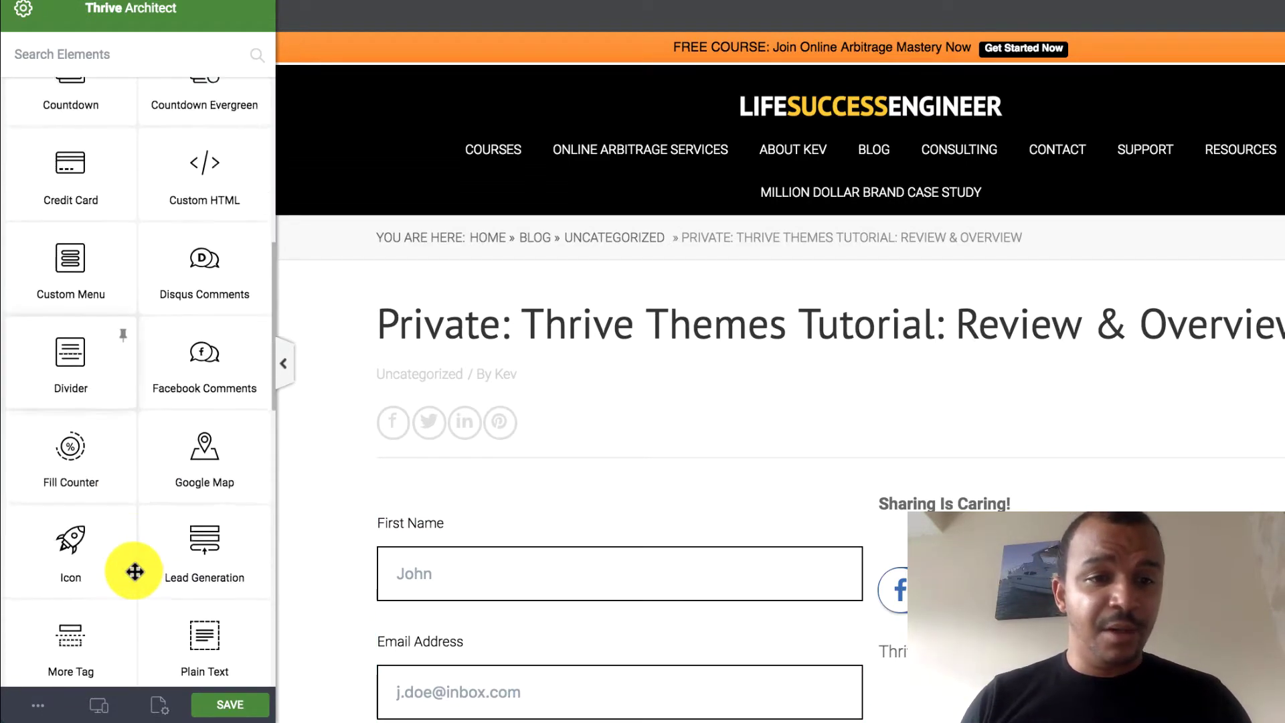
pyautogui.scroll(-1, 135, 571)
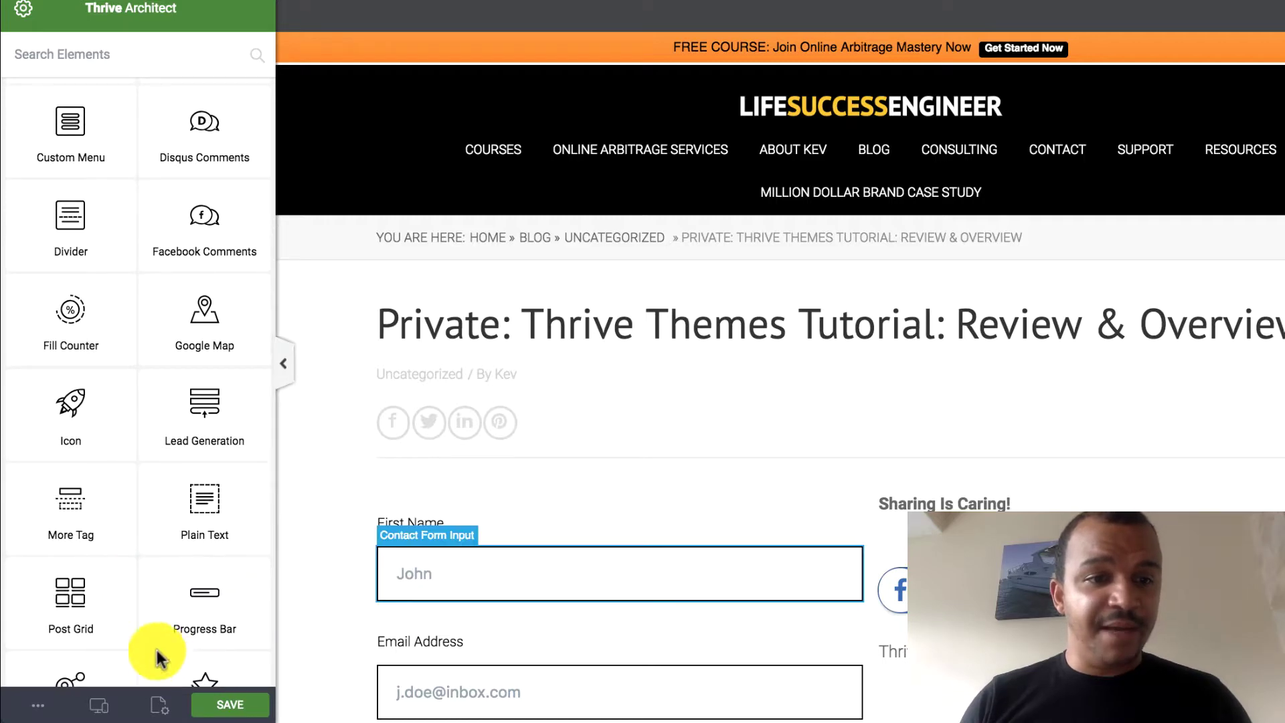
pyautogui.scroll(-3, 141, 591)
pyautogui.scroll(-7, 135, 508)
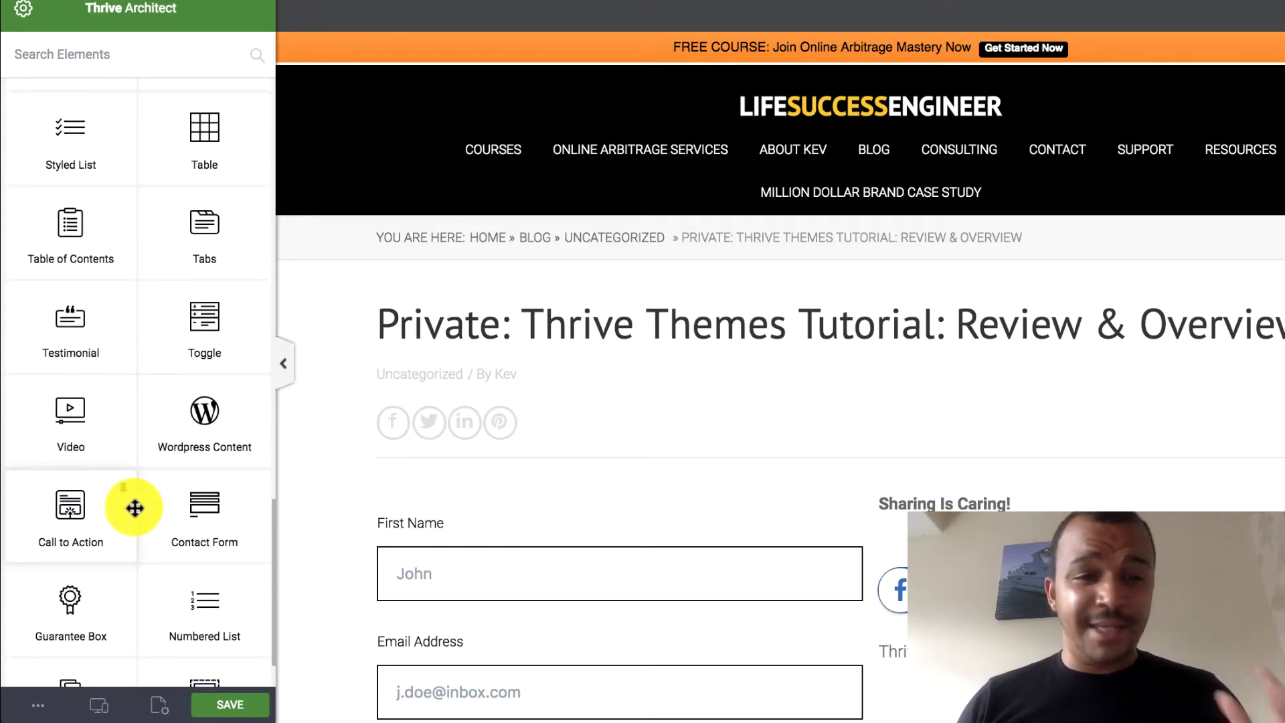
pyautogui.moveTo(134, 508); pyautogui.dragTo(346, 352)
pyautogui.moveTo(66, 422); pyautogui.dragTo(852, 502)
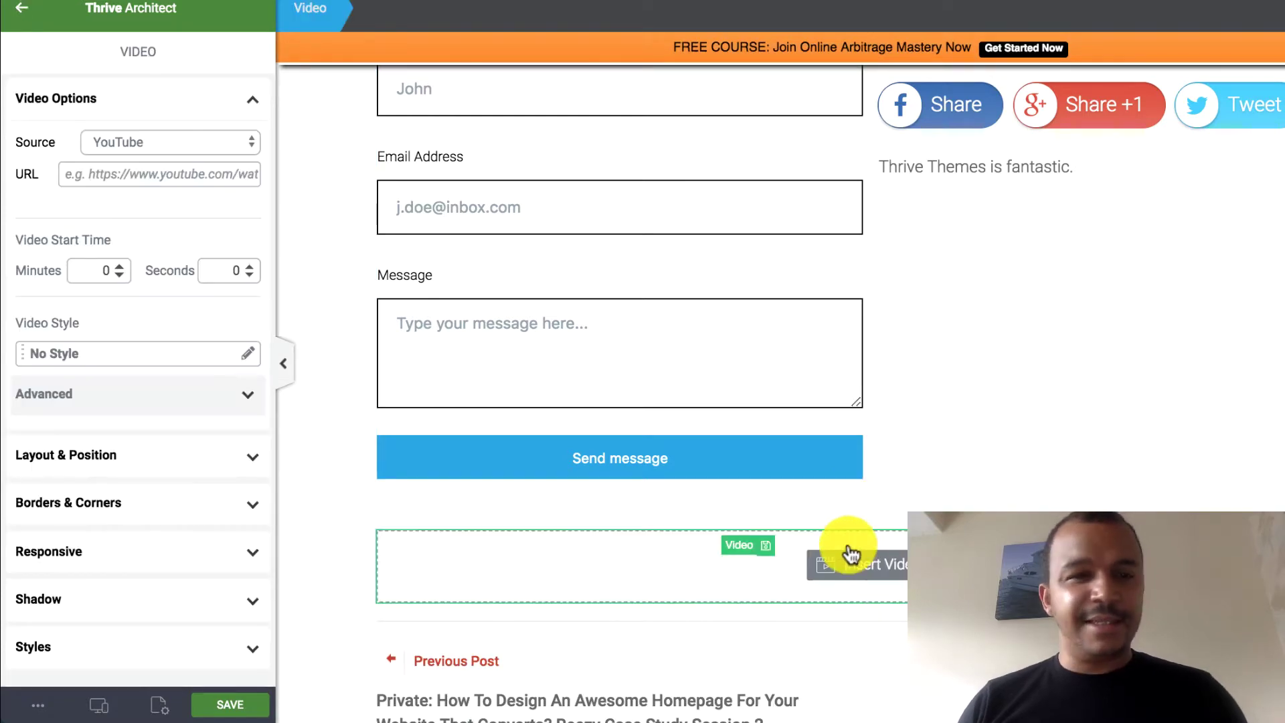
pyautogui.click(153, 146)
pyautogui.click(22, 8)
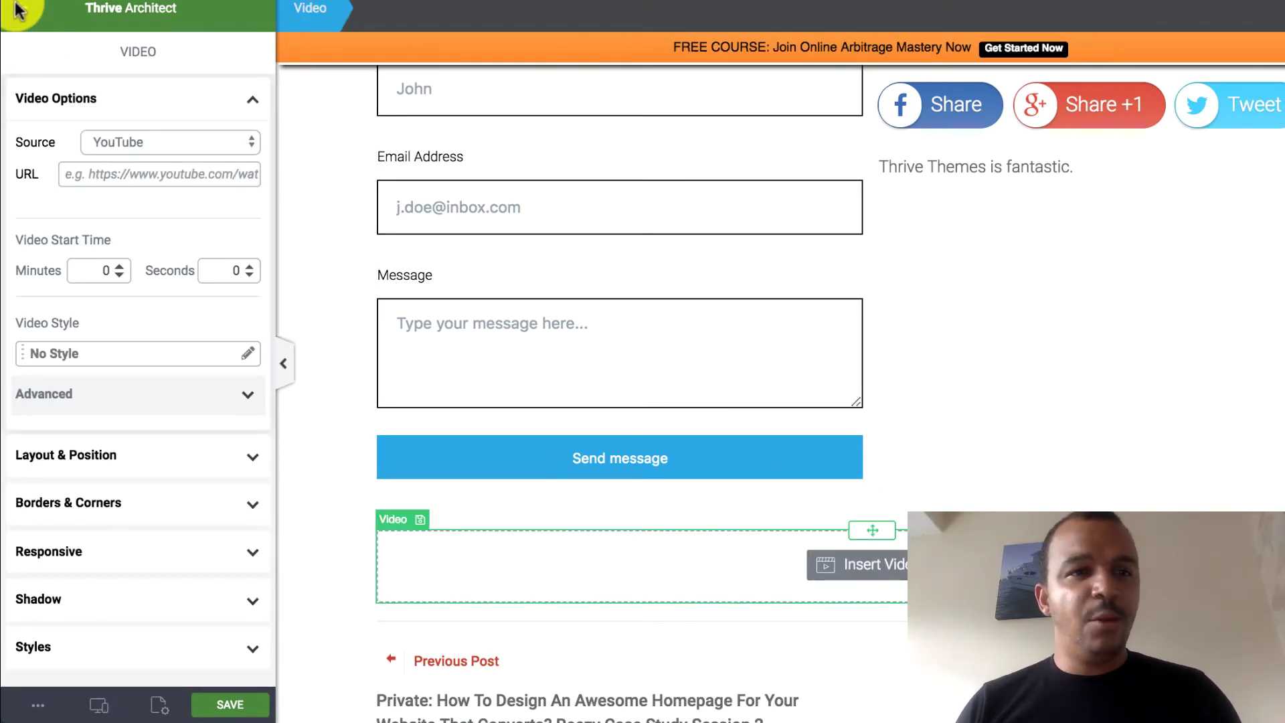
pyautogui.click(21, 8)
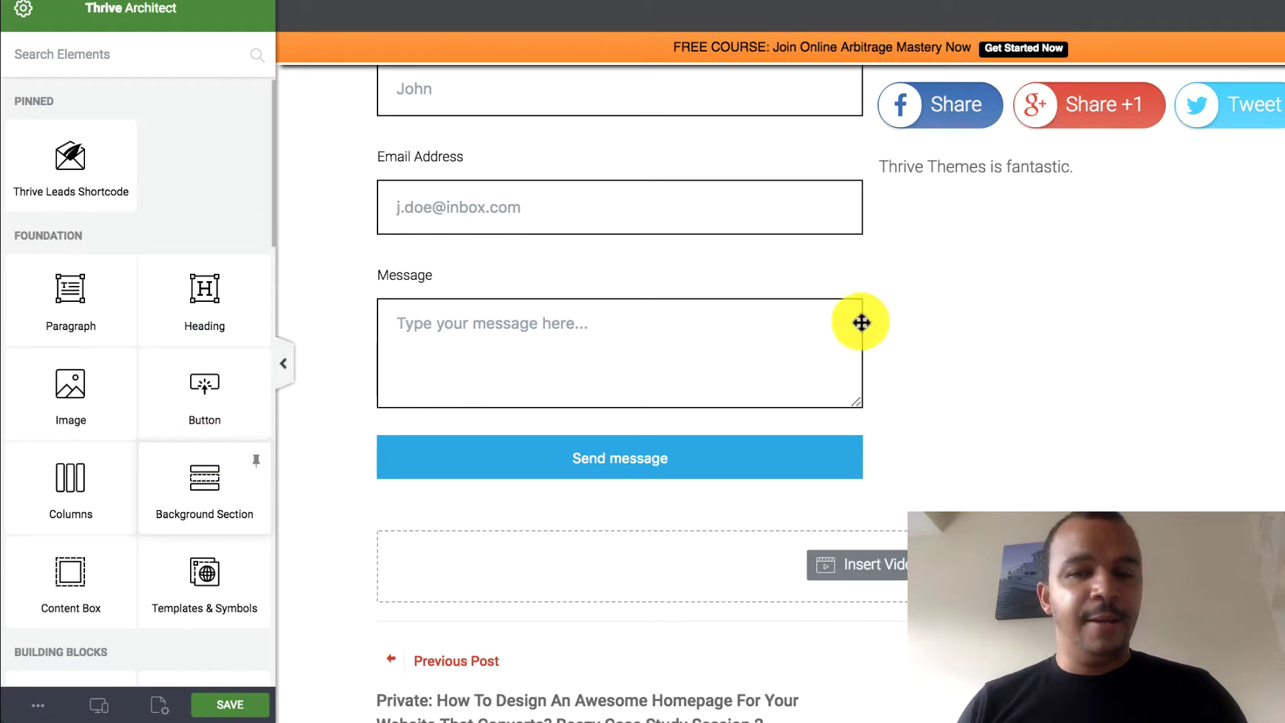
# Switch to the published case study post and examine its website screenshots, text, podcast player and header image.
pyautogui.scroll(3, 941, 295)
pyautogui.click(941, 292)
pyautogui.scroll(5, 941, 292)
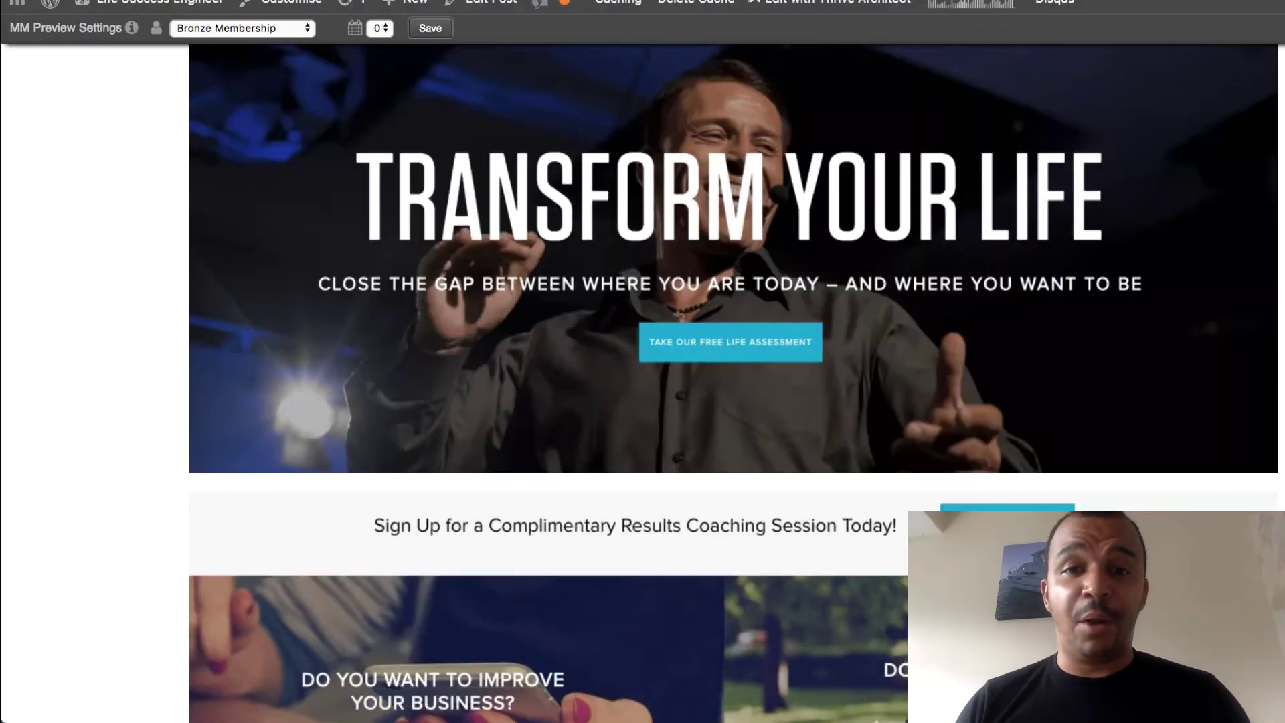
pyautogui.scroll(-9, 901, 364)
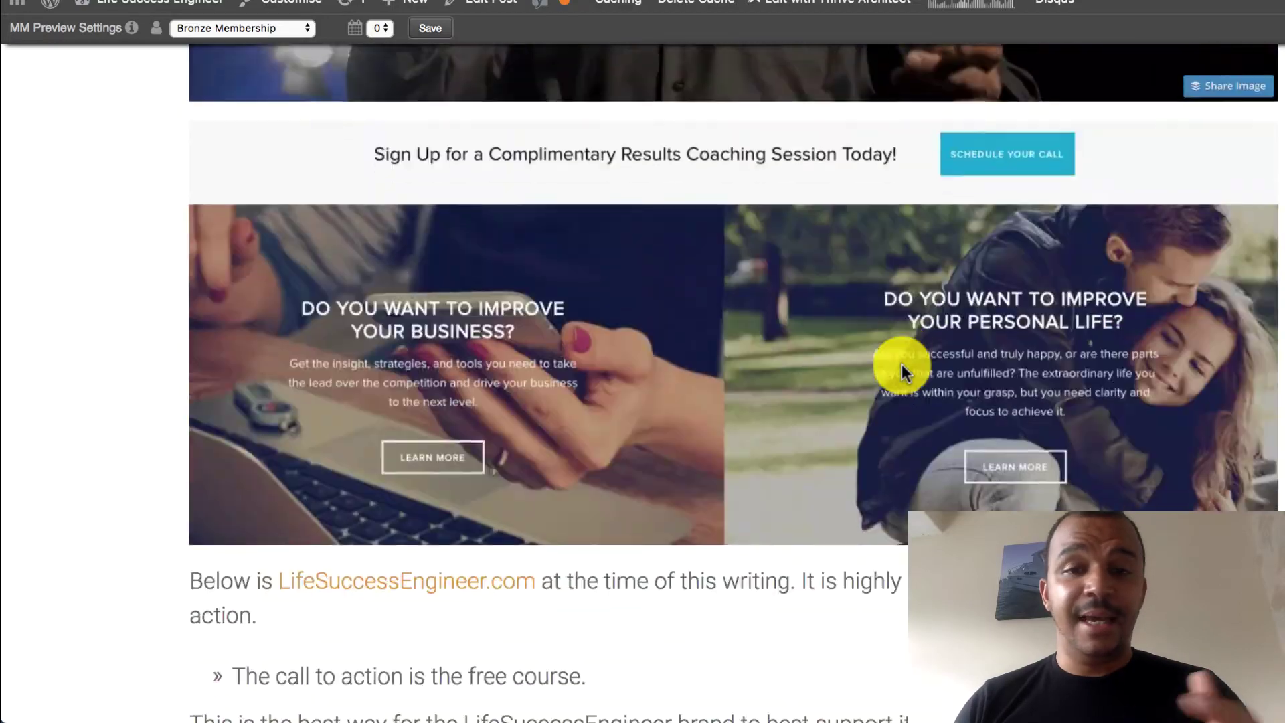
pyautogui.scroll(-5, 902, 364)
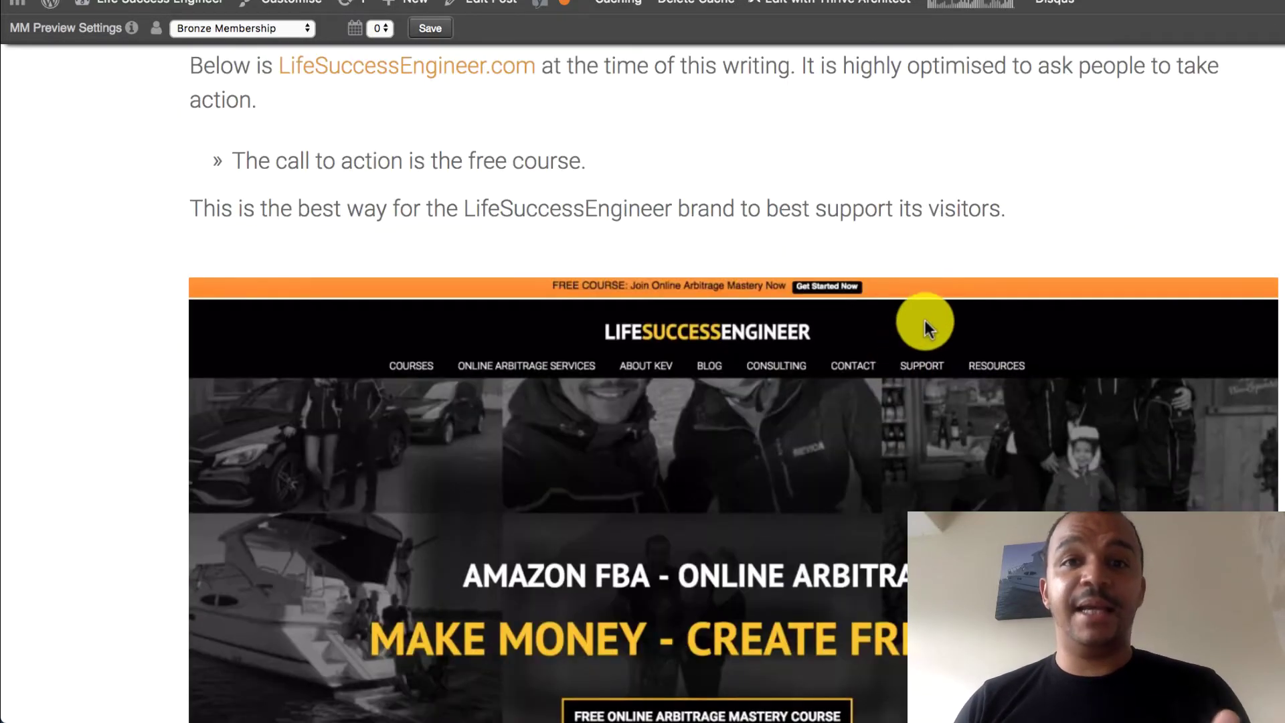
pyautogui.scroll(1, 919, 327)
pyautogui.scroll(-20, 939, 303)
pyautogui.scroll(20, 939, 302)
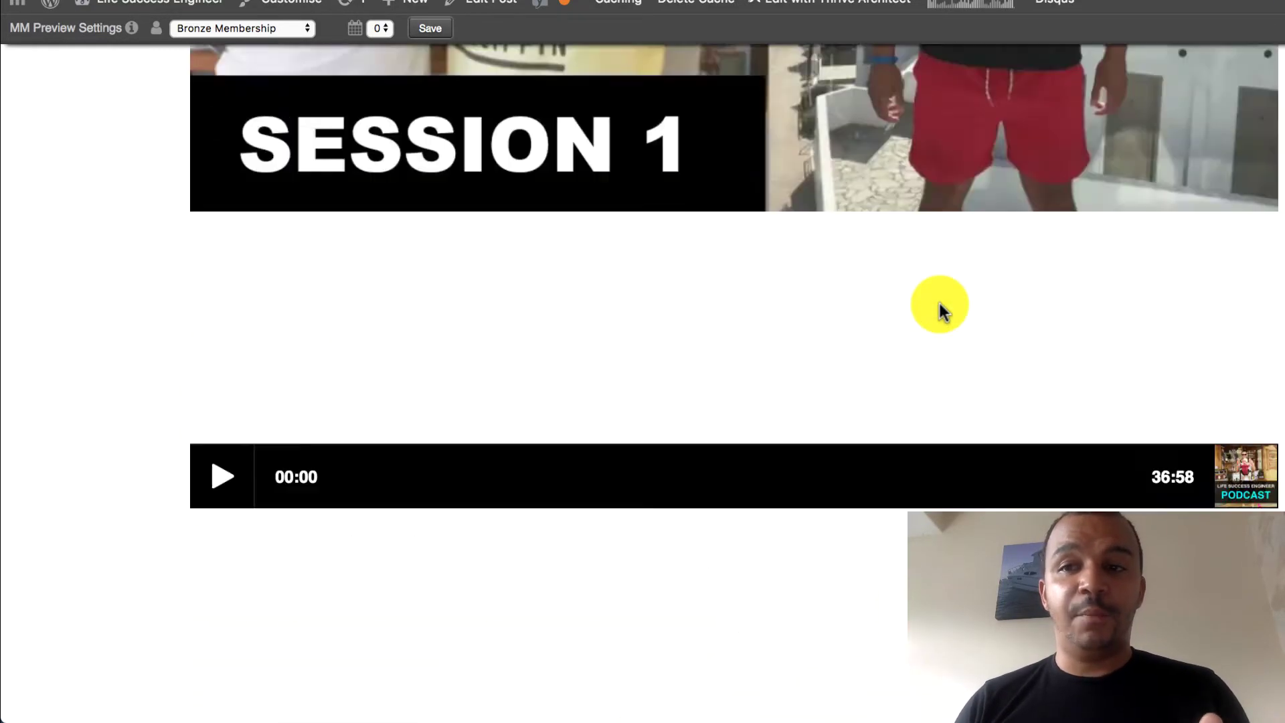
pyautogui.scroll(4, 794, 159)
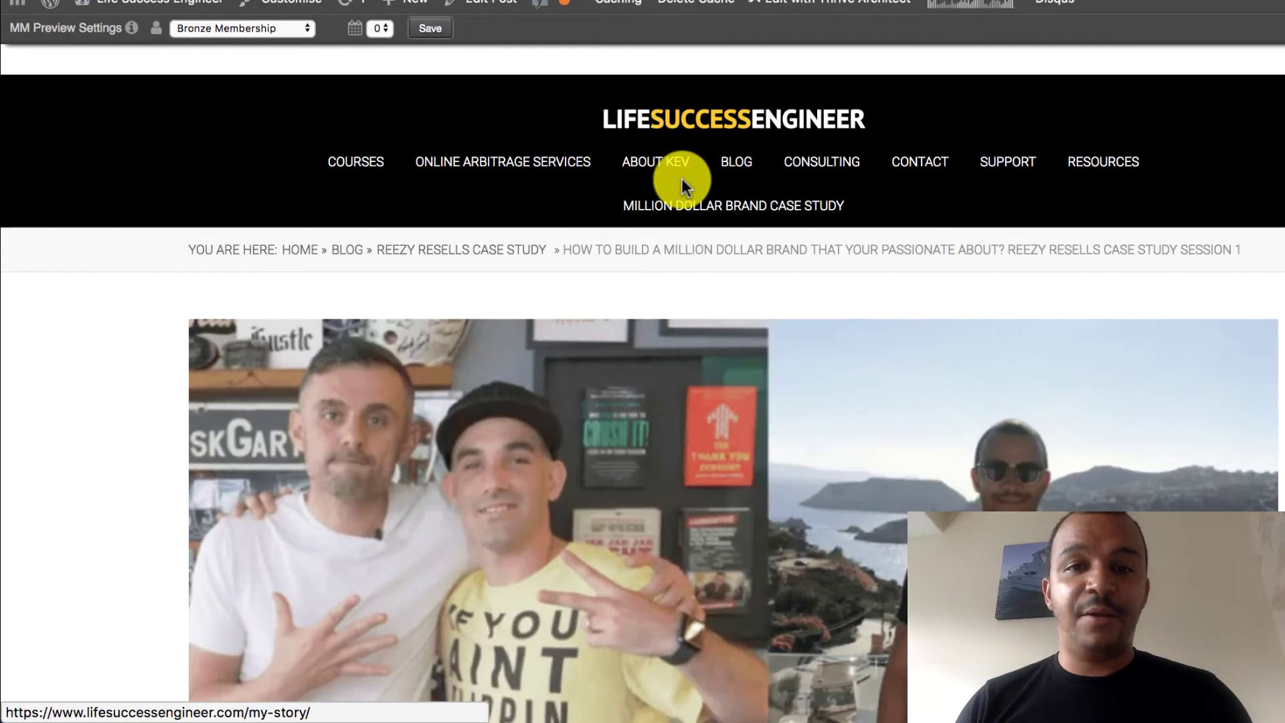
# Open the site's blog page and look through the listed posts, from the private Thrive Themes entry down to the credit cards article.
pyautogui.click(738, 172)
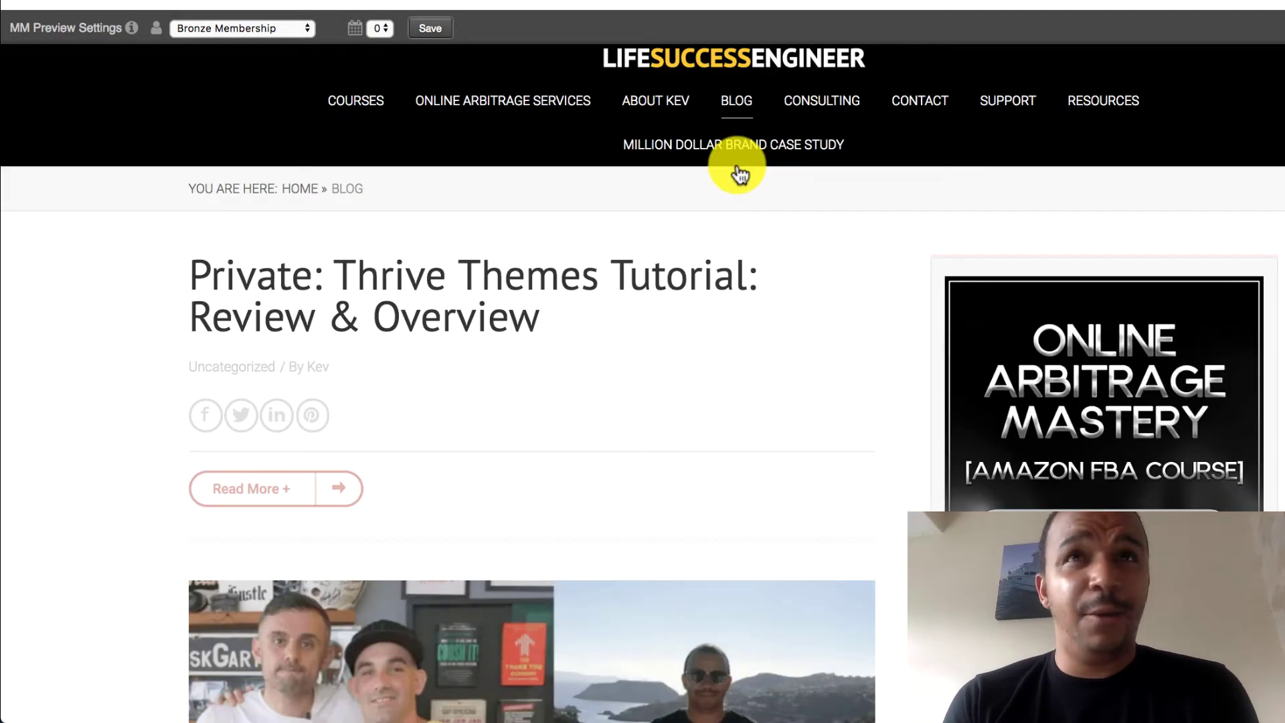
pyautogui.scroll(2, 737, 172)
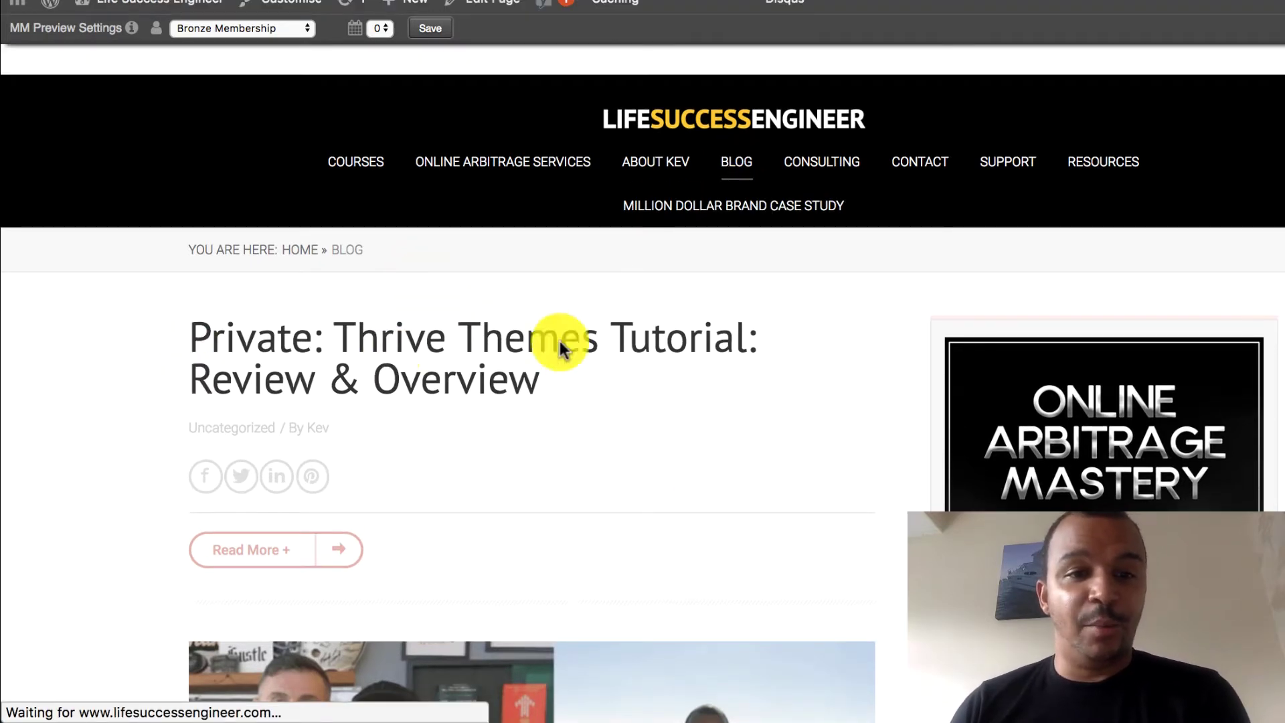
pyautogui.moveTo(557, 378); pyautogui.dragTo(189, 319)
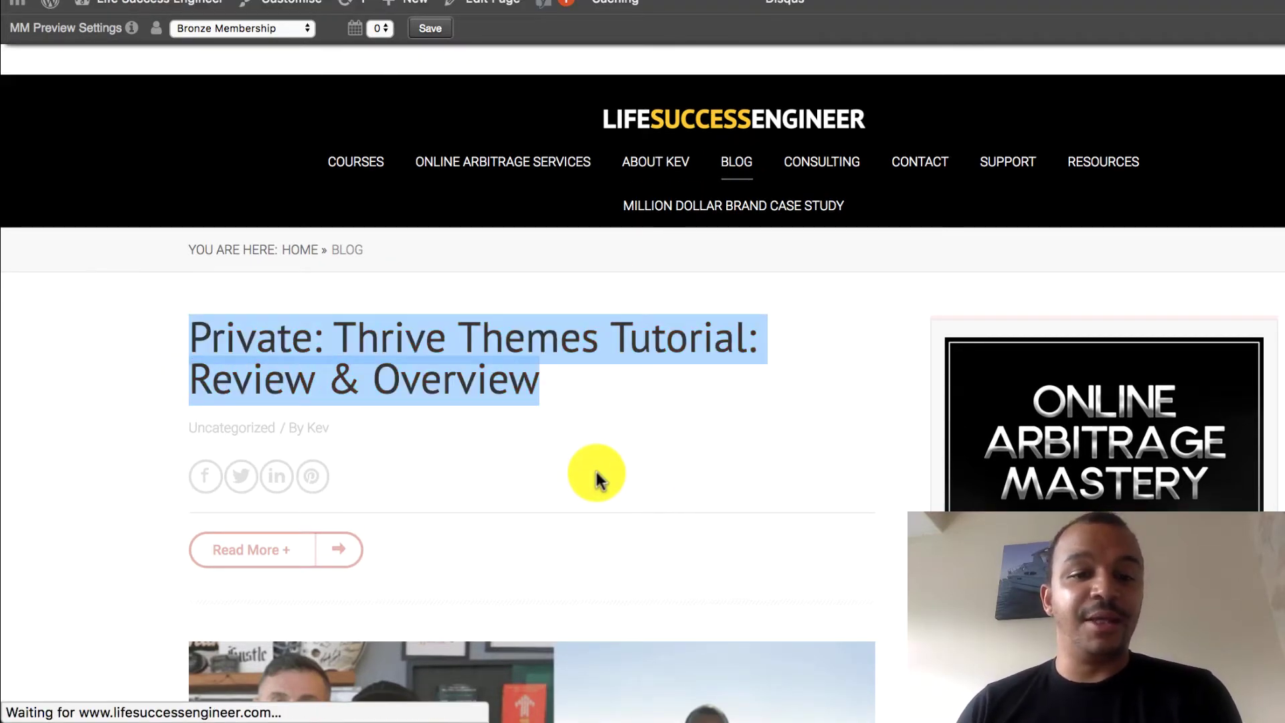
pyautogui.scroll(-5, 596, 471)
pyautogui.scroll(-15, 597, 471)
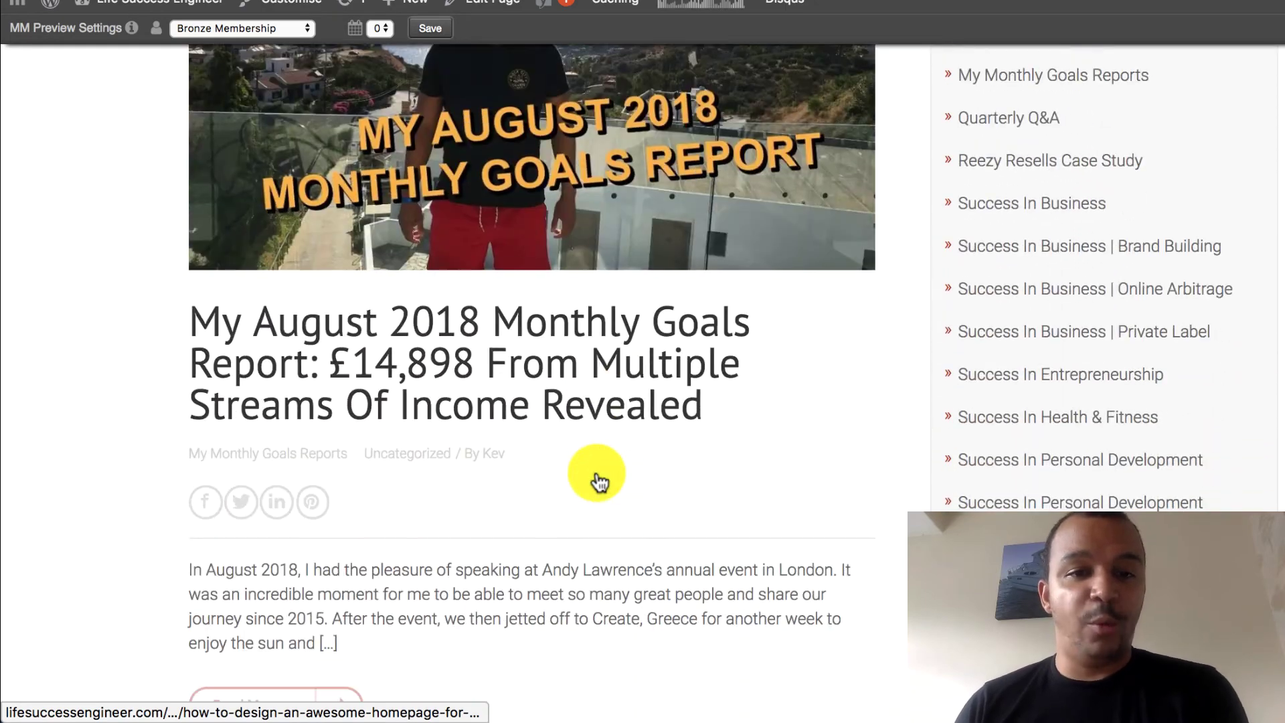
pyautogui.scroll(-10, 410, 324)
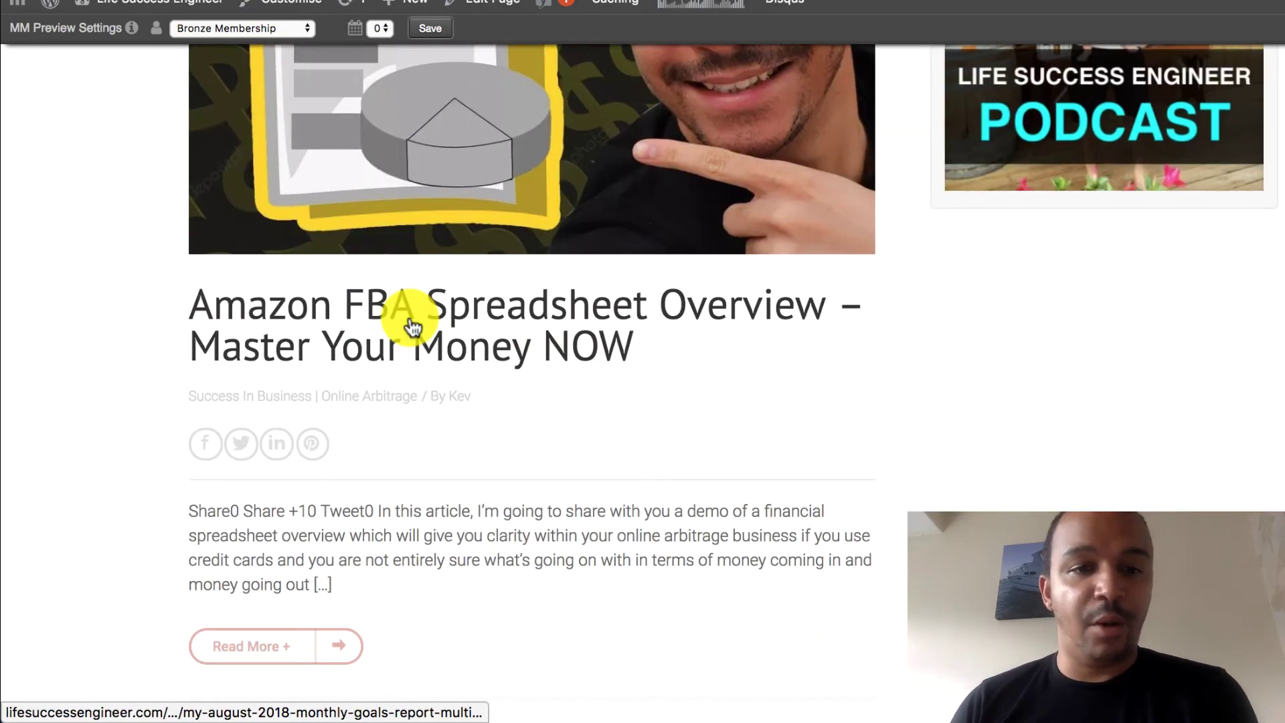
pyautogui.scroll(-20, 499, 477)
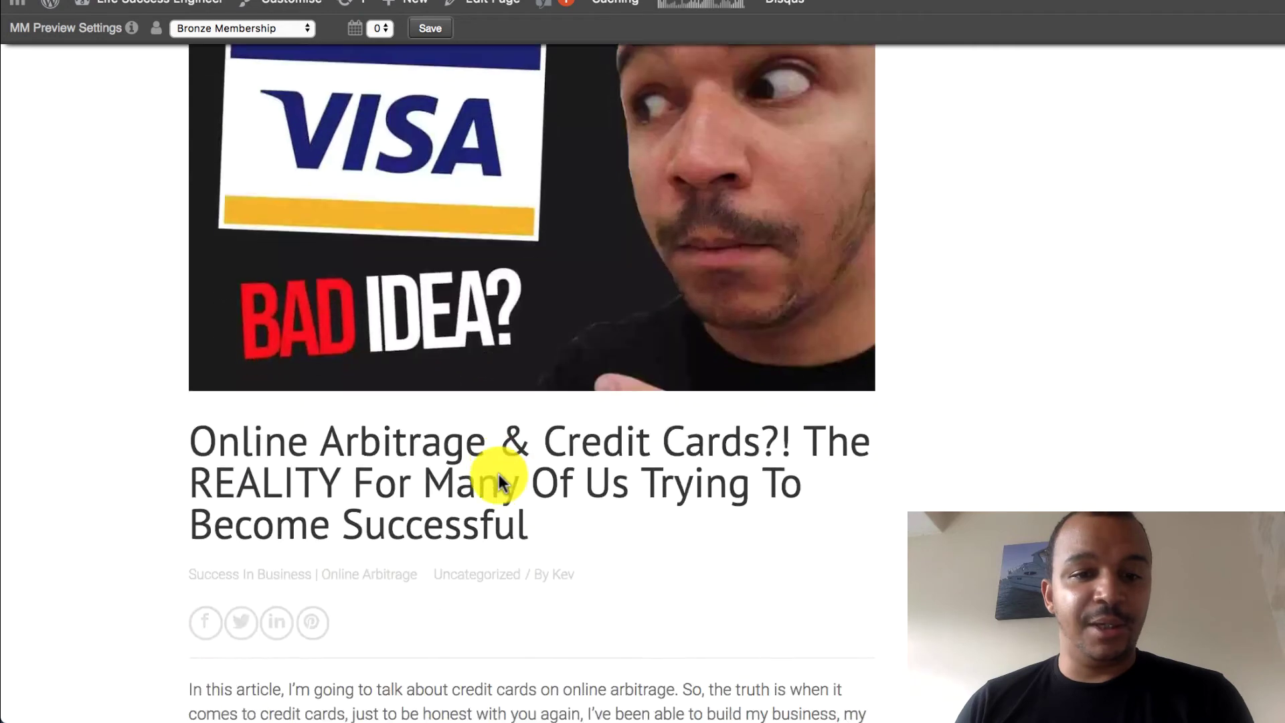
pyautogui.scroll(-3, 499, 477)
# Open the "Online Arbitrage & Credit Cards?!" post and examine its intro, video, podcast player, quote boxes and free course banner.
pyautogui.click(398, 315)
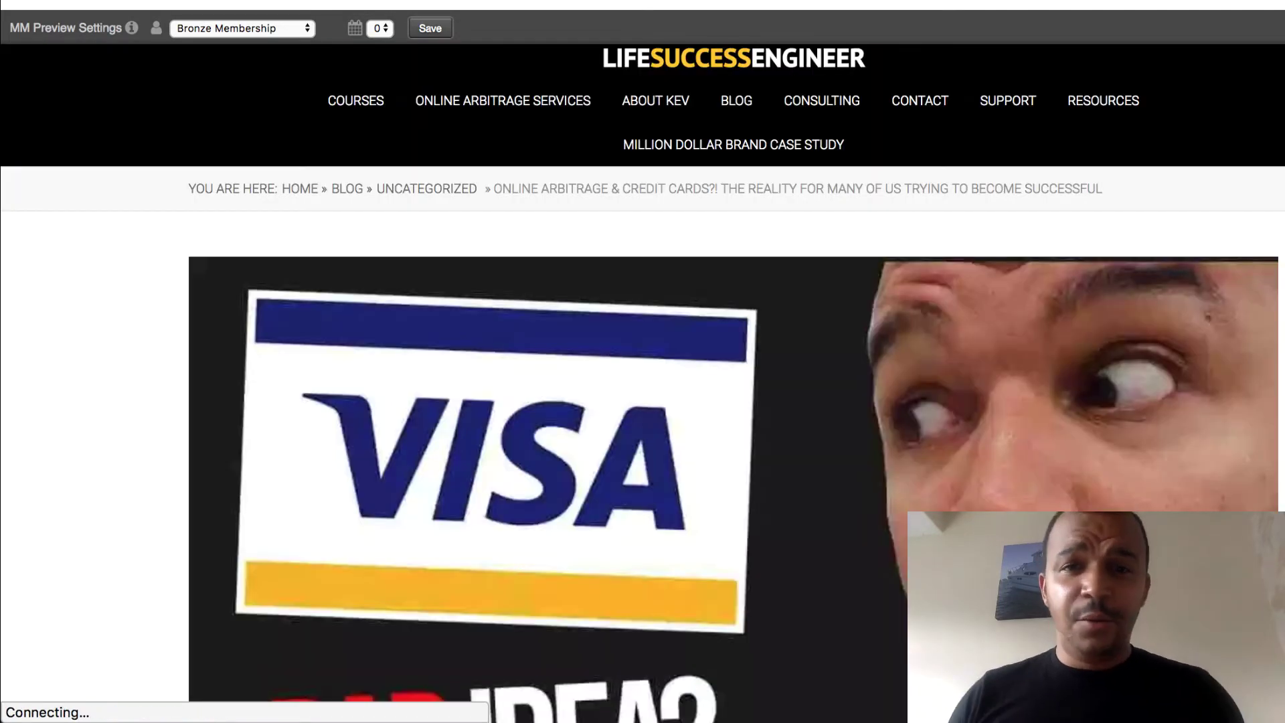
pyautogui.scroll(-10, 958, 346)
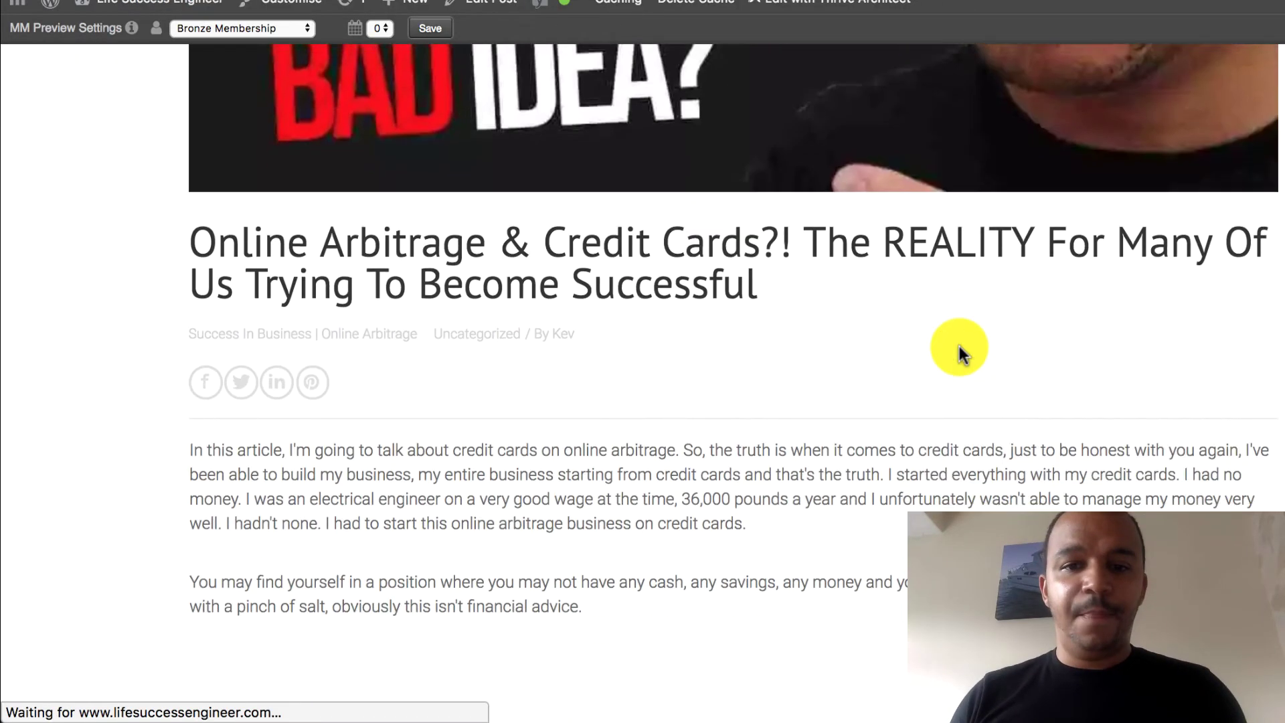
pyautogui.scroll(-5, 958, 346)
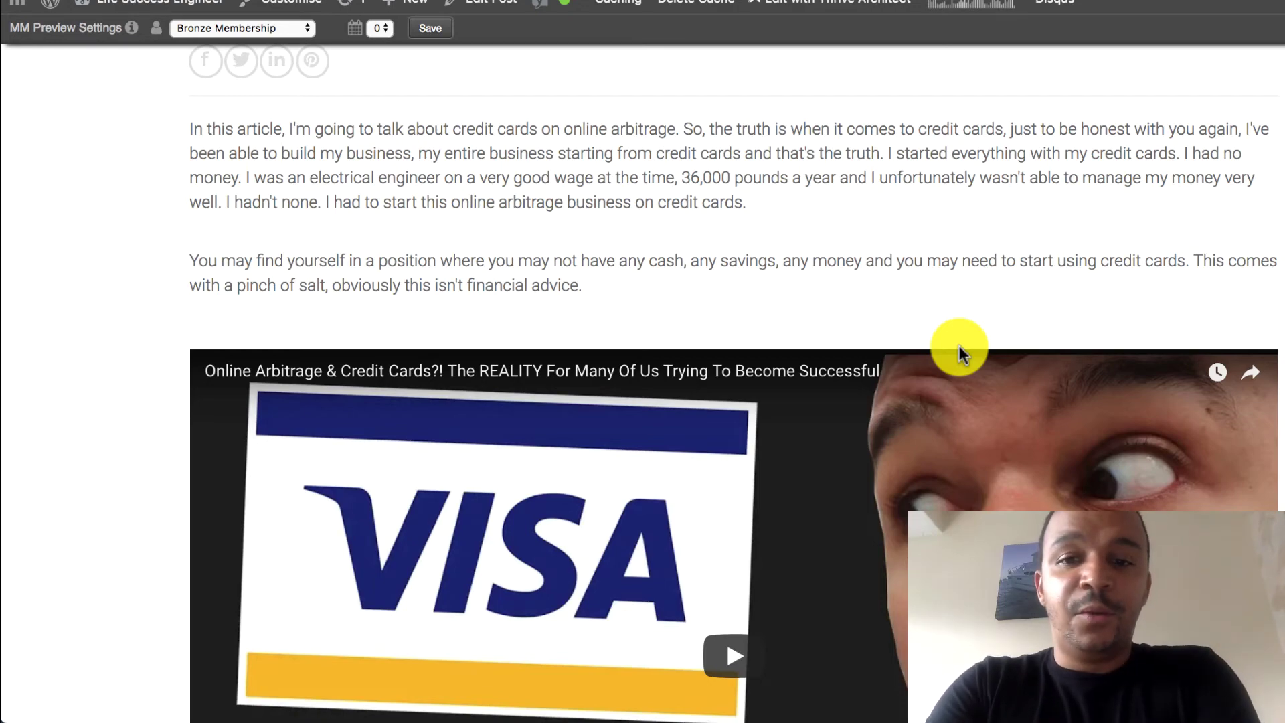
pyautogui.scroll(-15, 958, 345)
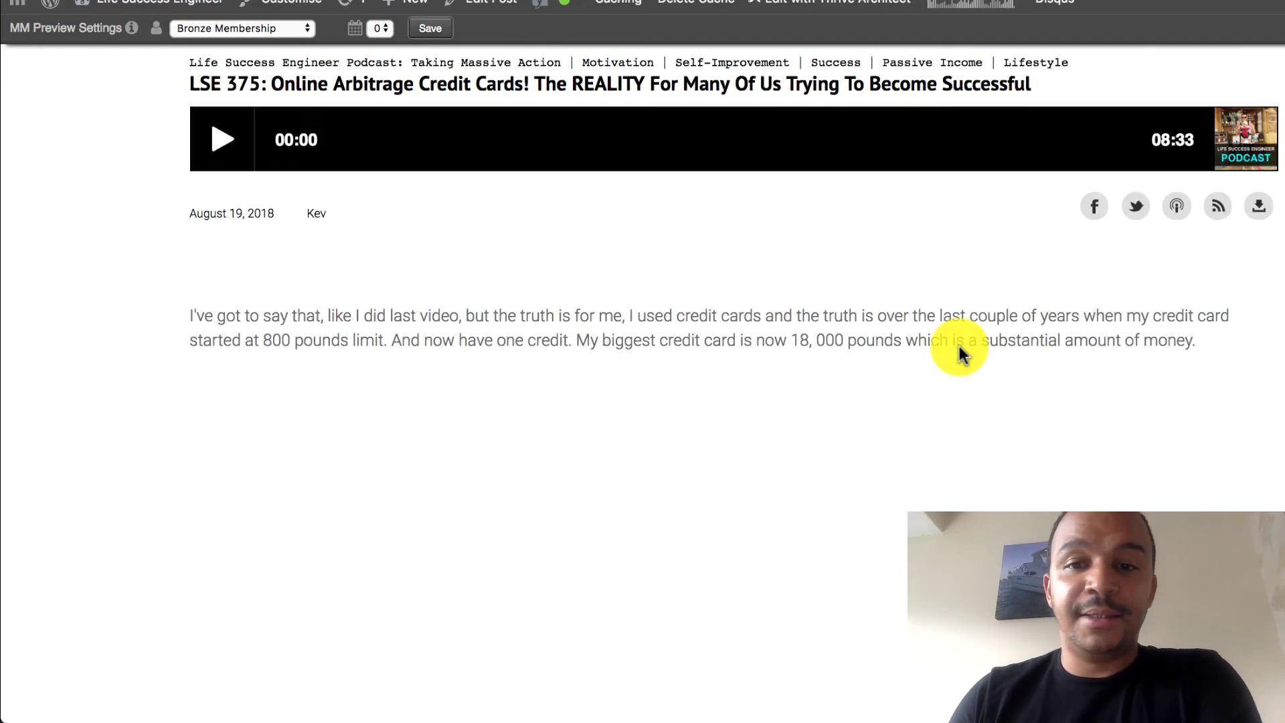
pyautogui.scroll(-4, 958, 346)
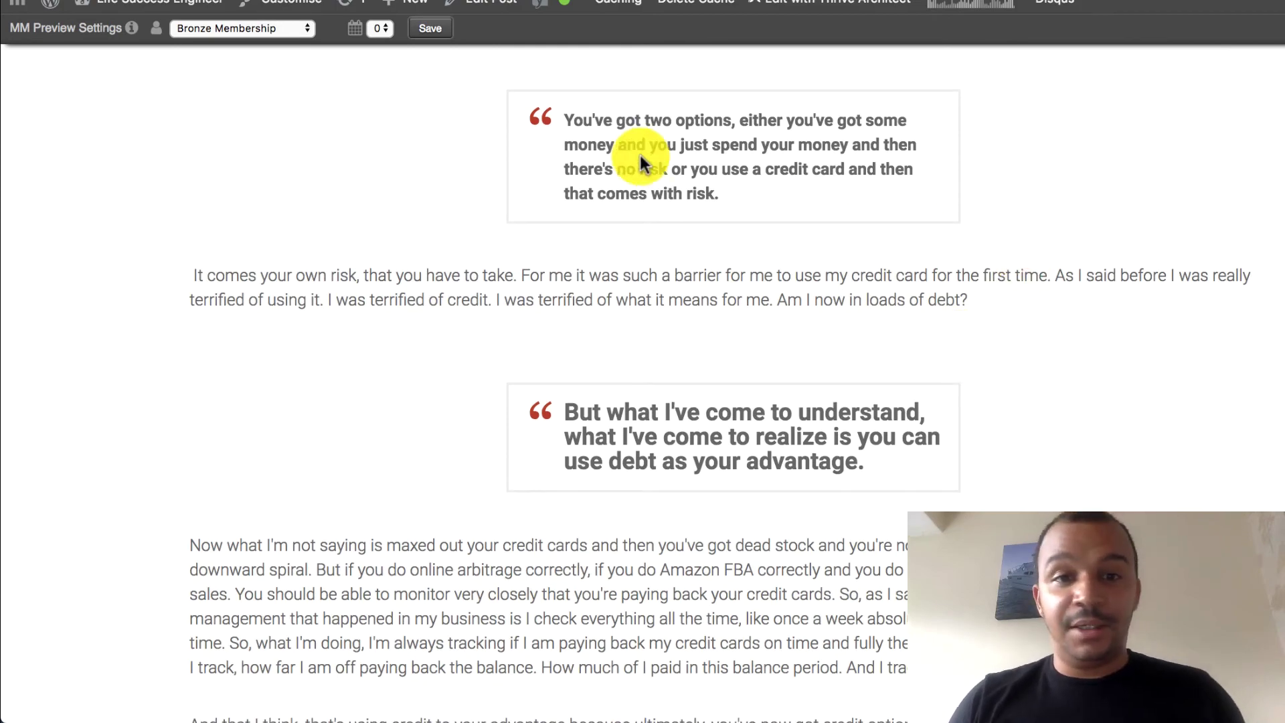
pyautogui.moveTo(565, 110); pyautogui.dragTo(734, 195)
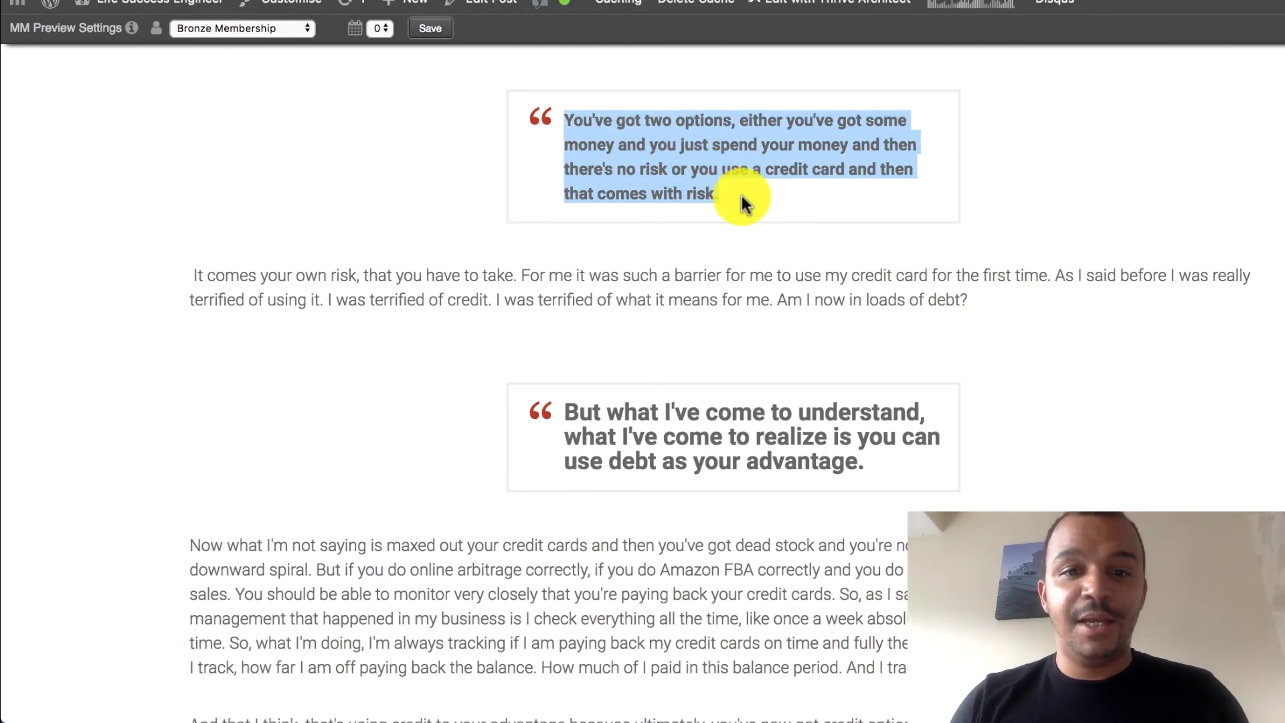
pyautogui.scroll(-20, 743, 199)
pyautogui.scroll(-15, 807, 266)
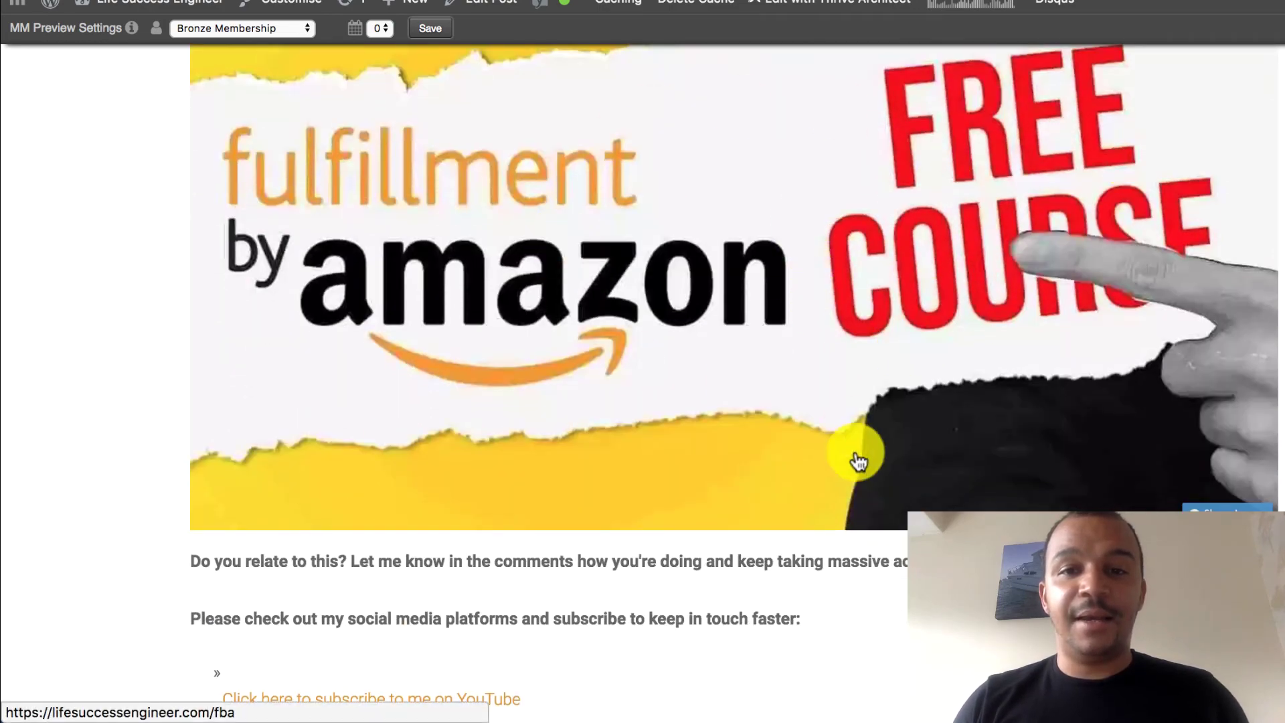
pyautogui.scroll(7, 907, 431)
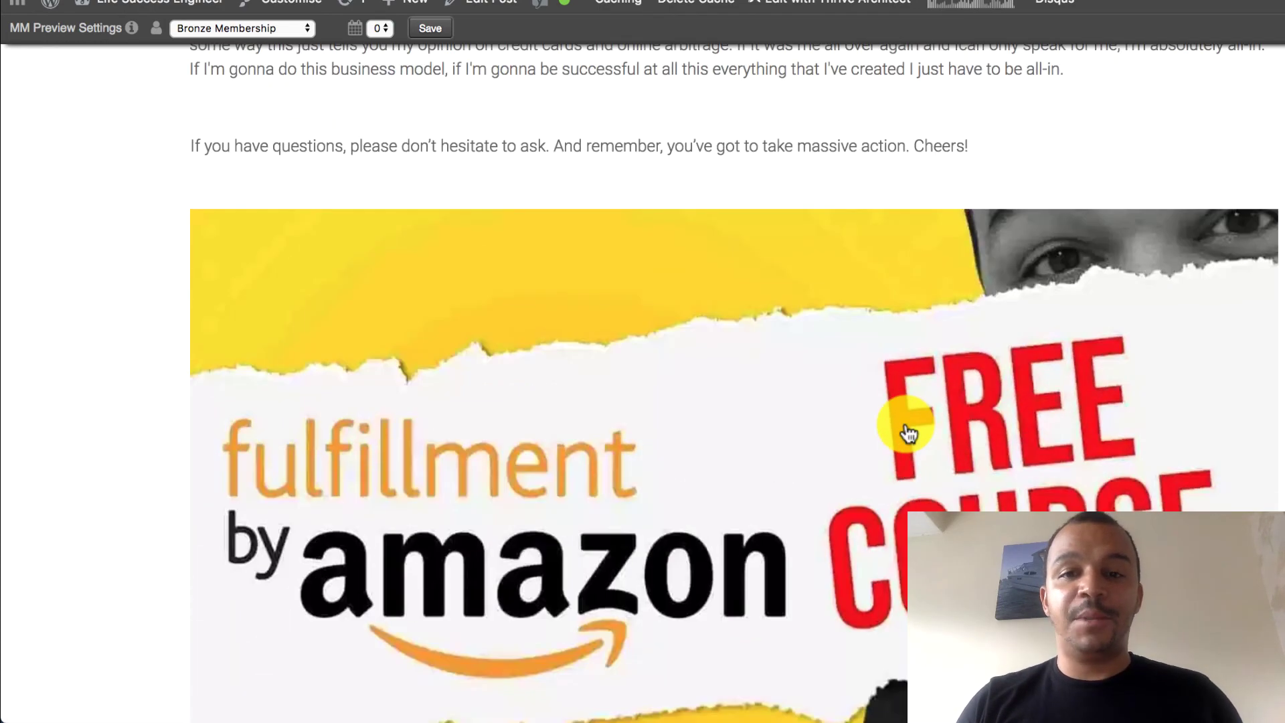